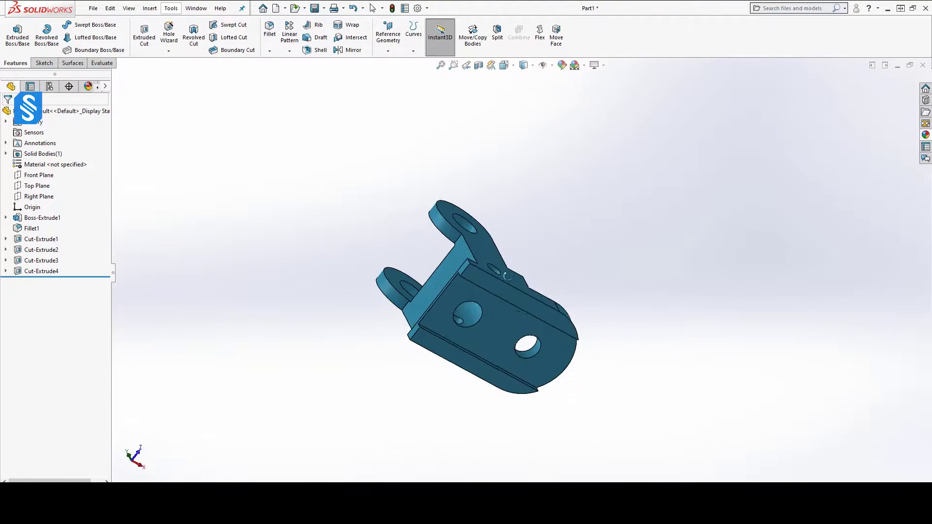
scroll(576, 416, up, 3)
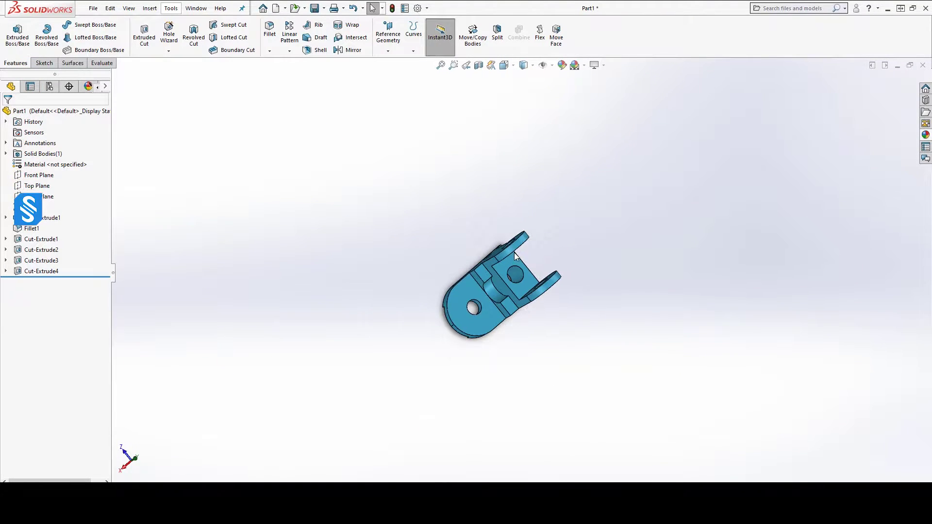
scroll(559, 397, down, 4)
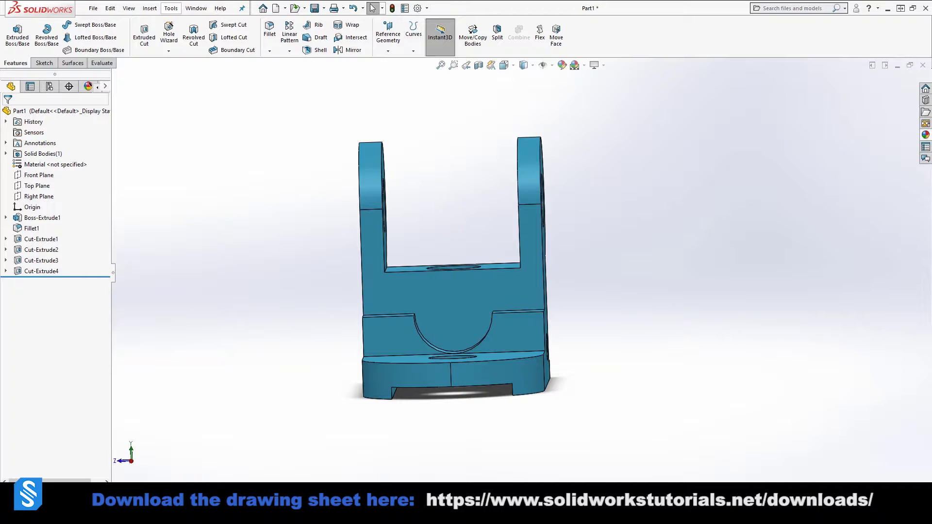
drag(602, 1, 532, 1)
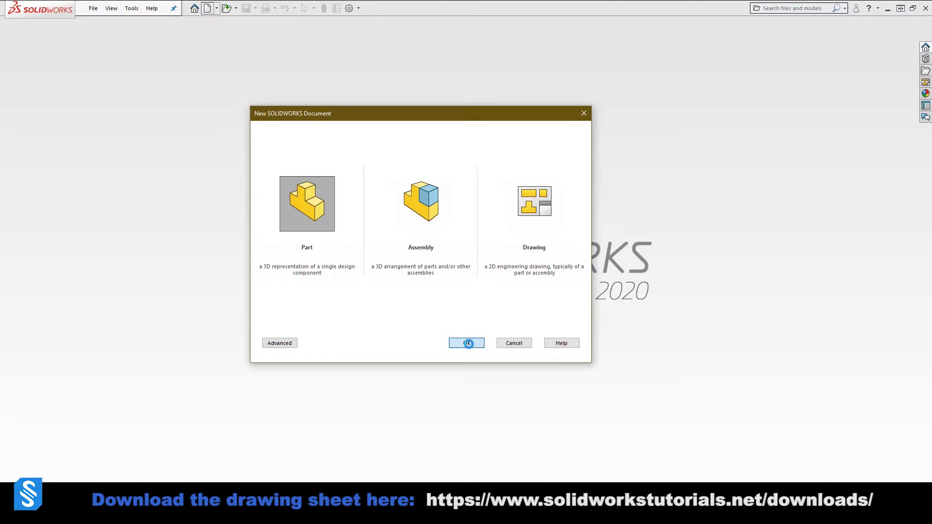
Create a new part document, consult the exercise 5 drawing in the PDF viewer, and return to SOLIDWORKS
click(467, 343)
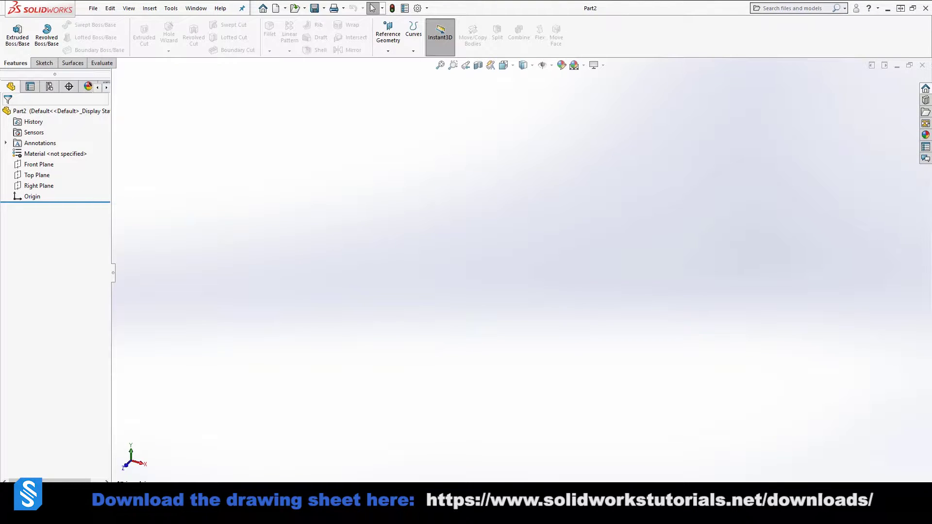
drag(772, 481, 616, 2)
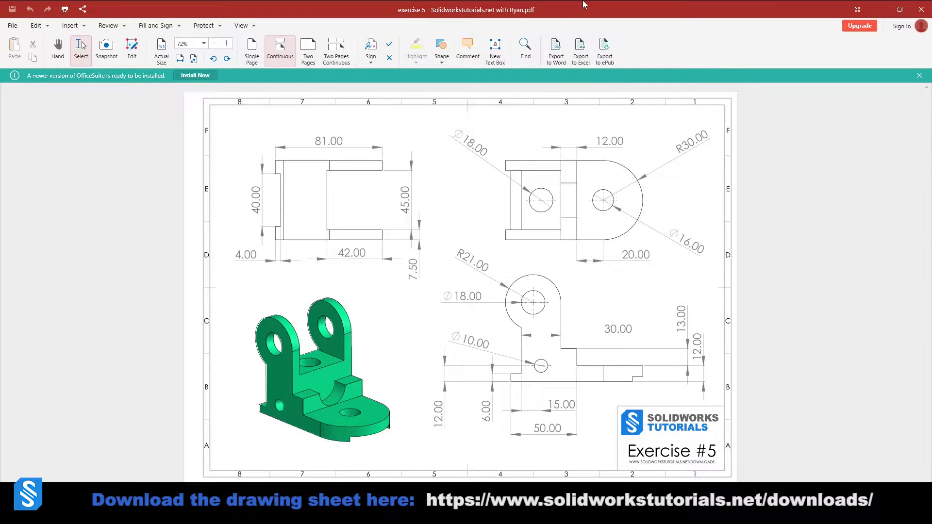
drag(583, 2, 0, 263)
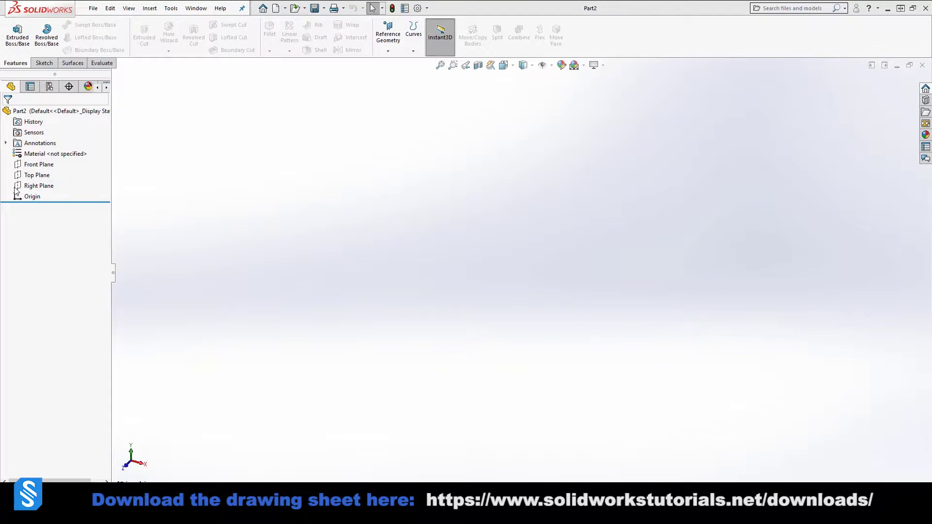
Start a sketch on the Front Plane and draw connected lines from the origin: up about 12 mm, across to the right, and up again
click(41, 166)
click(49, 150)
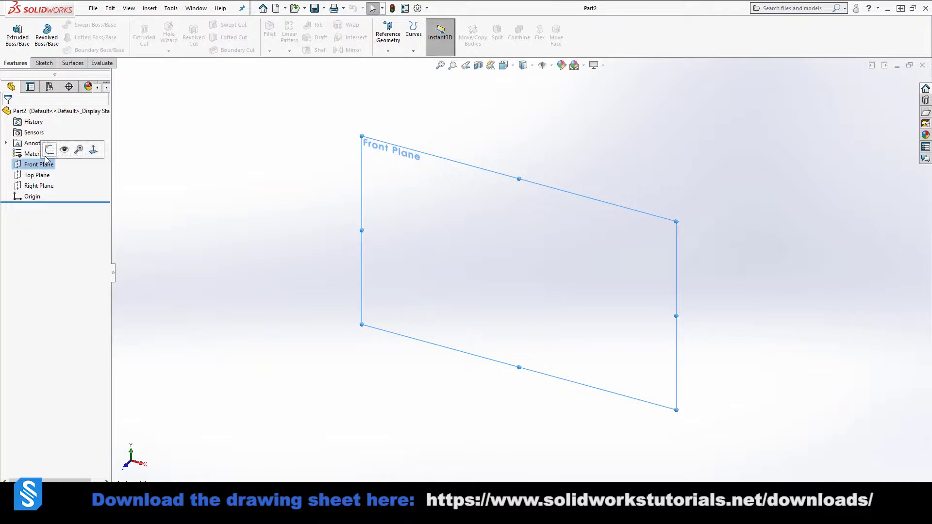
click(63, 25)
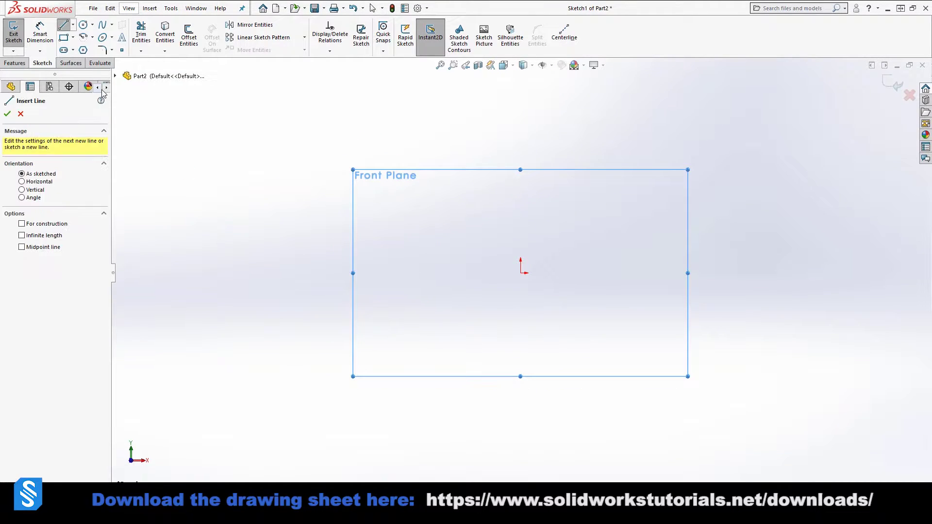
click(521, 273)
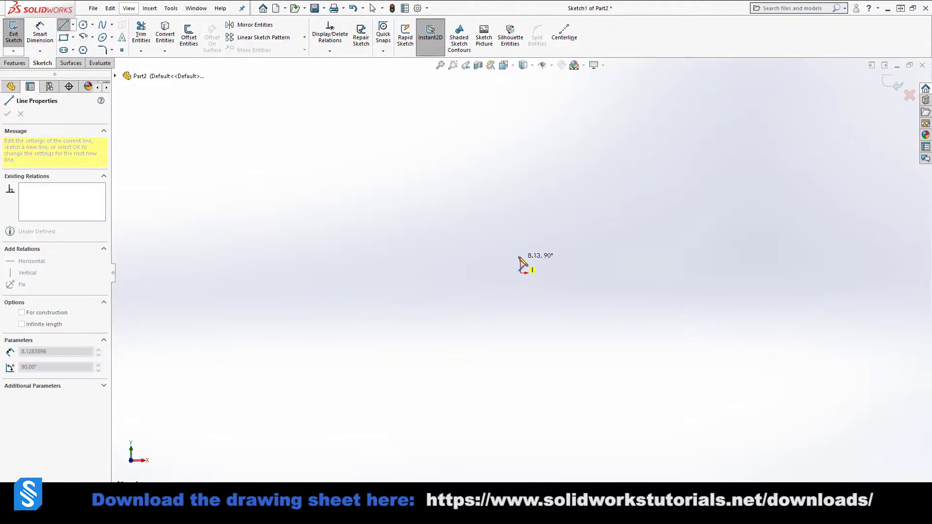
click(520, 250)
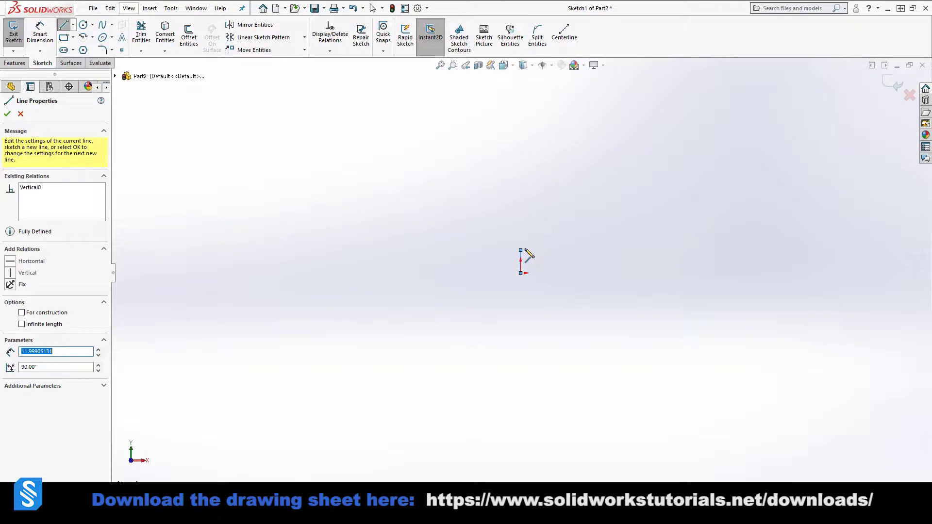
click(555, 251)
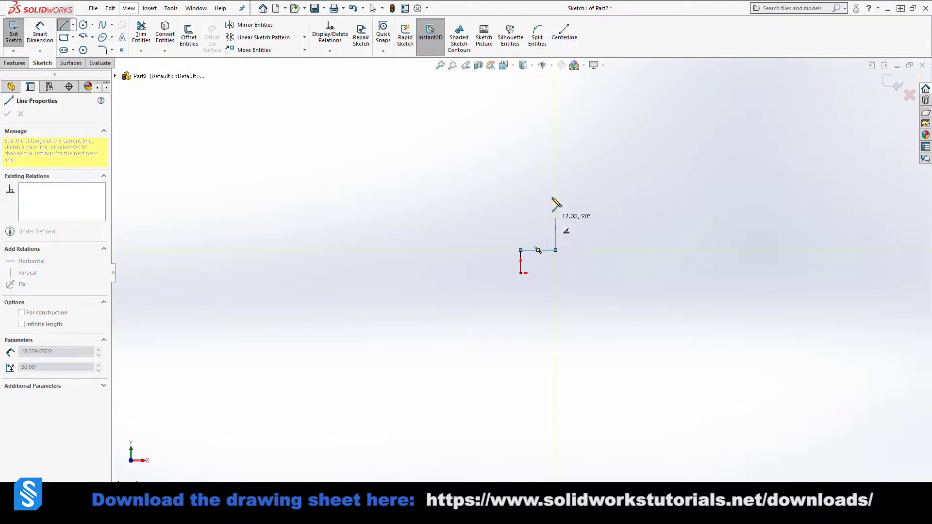
click(556, 169)
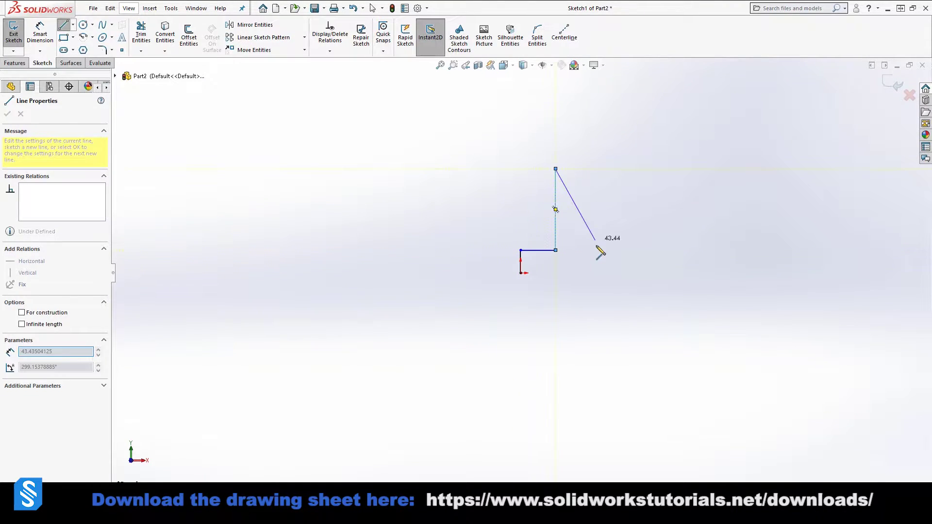
key(Escape)
Draw the base line about 172 mm from the origin, a short right end edge, a ledge, a rise of about 13 mm and a short upper ledge
key(l)
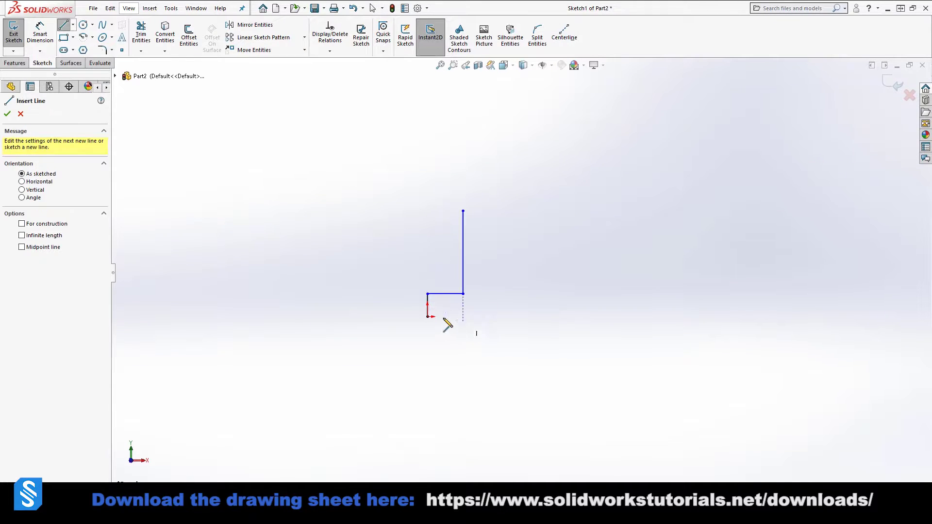
click(427, 317)
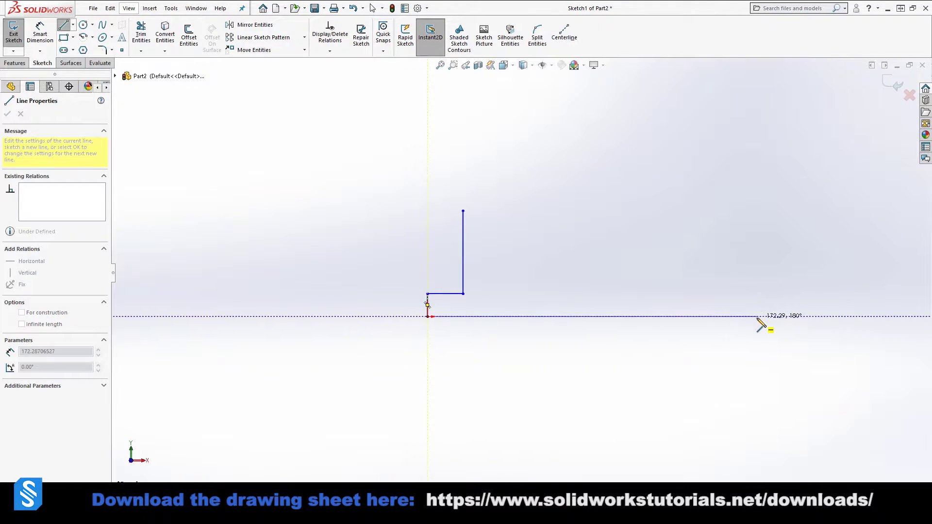
click(756, 317)
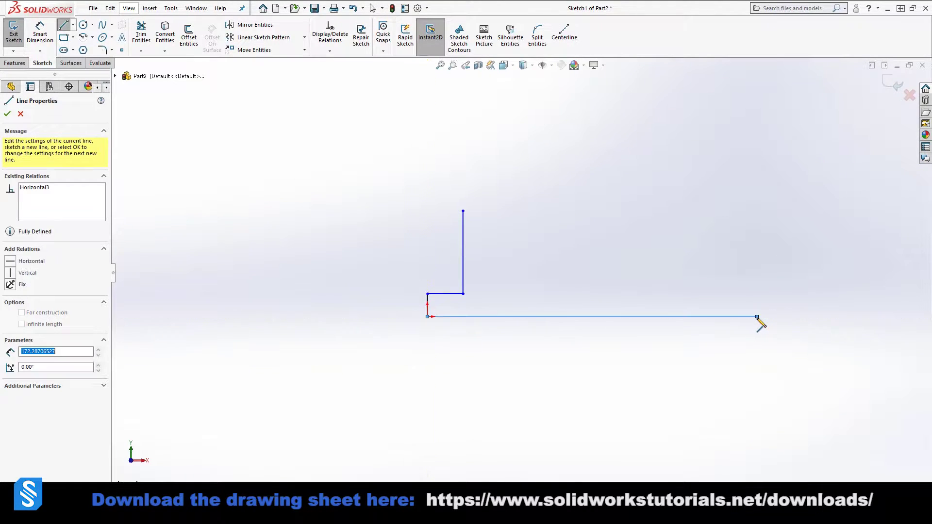
click(756, 294)
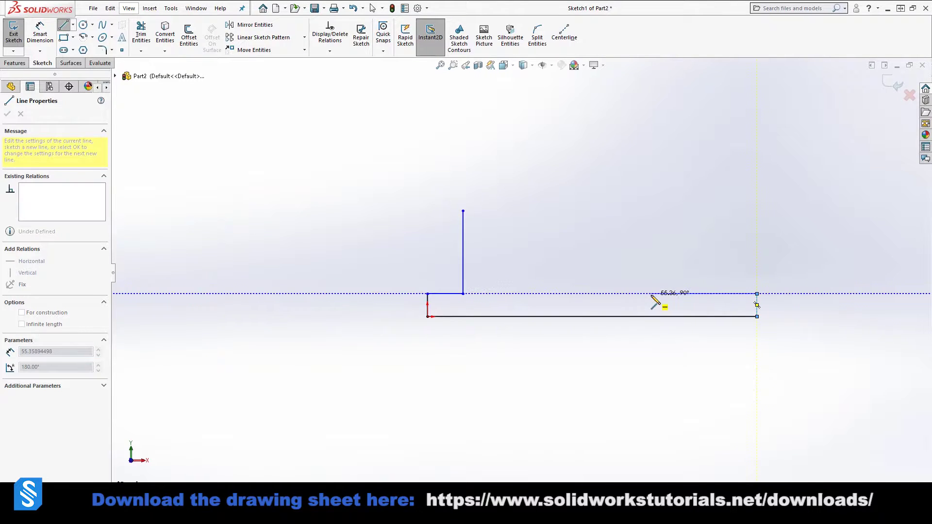
click(651, 294)
click(651, 267)
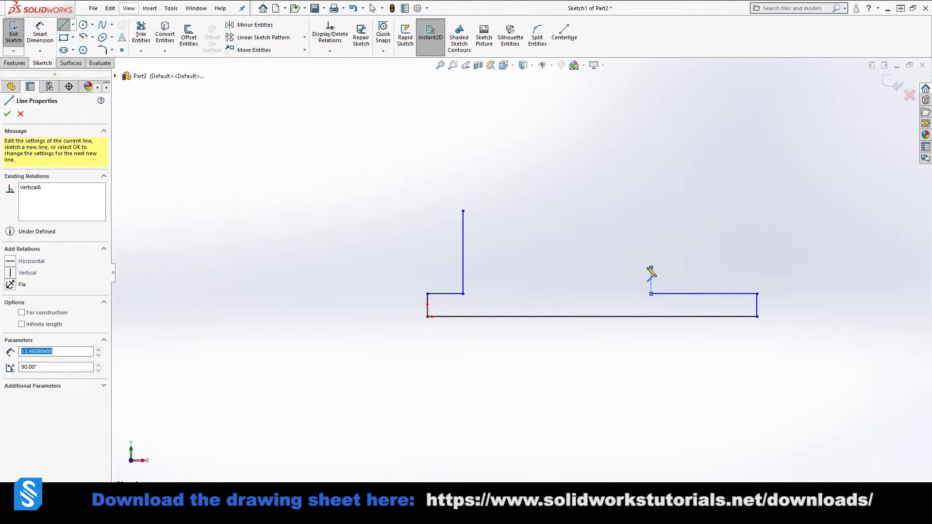
click(613, 267)
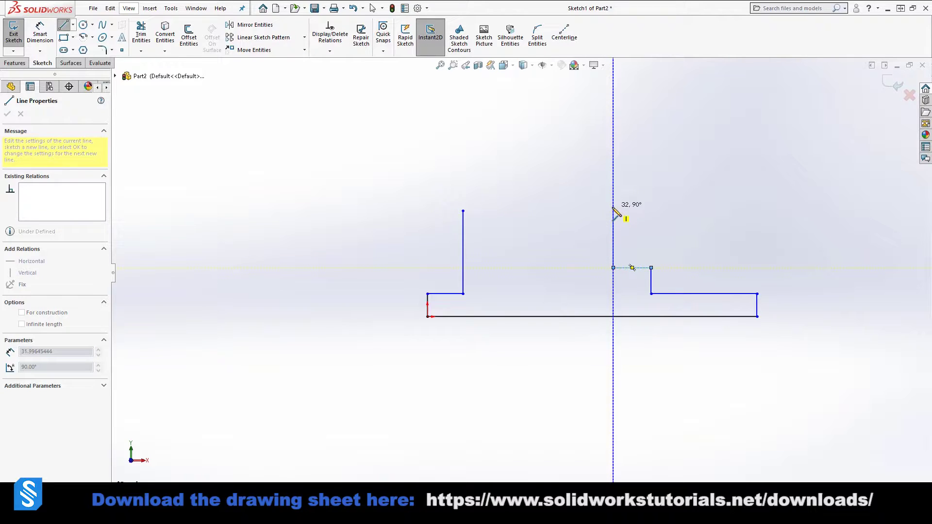
Draw a vertical line about 32 mm high from the upper ledge and continue it with a tangent arc curling back to the left
click(613, 210)
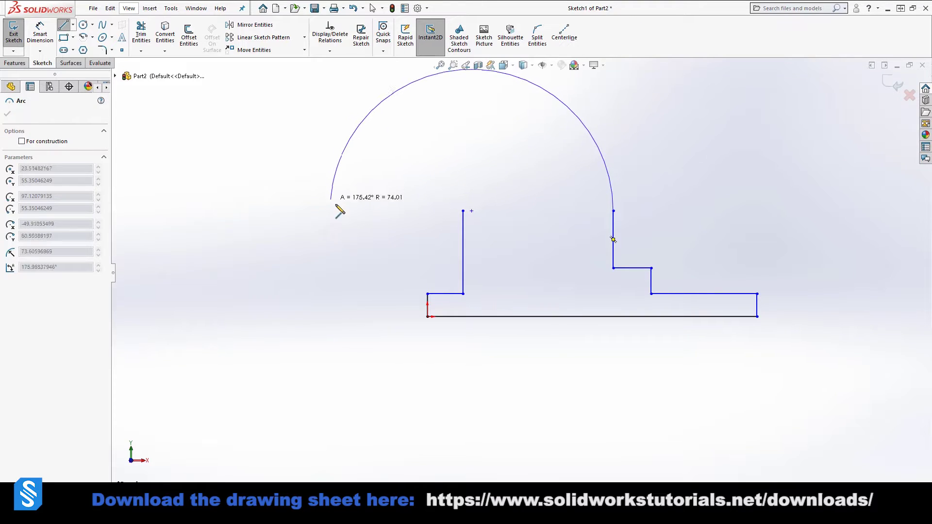
click(573, 239)
key(Escape)
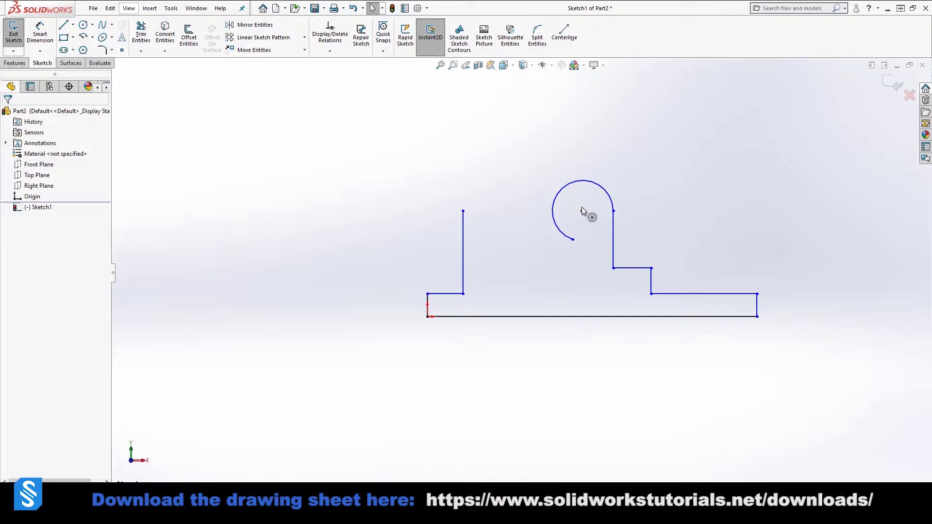
Move the arc by its centre so its free end joins the top of the left upright, and compare the profile with the exercise drawing
drag(583, 211, 474, 221)
scroll(617, 250, up, 3)
scroll(584, 289, down, 1)
click(415, 512)
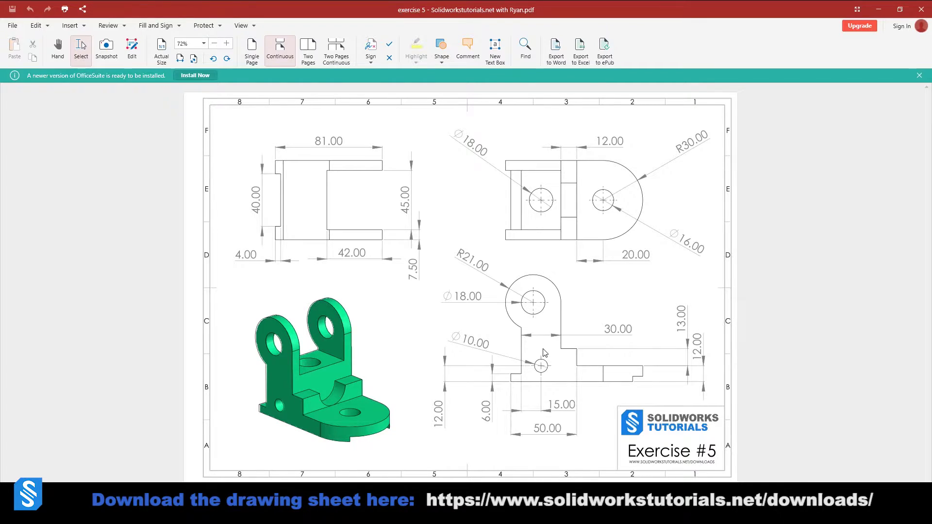
mouse_move(557, 2)
mouse_down()
mouse_move(228, 270)
mouse_move(0, 270)
mouse_up()
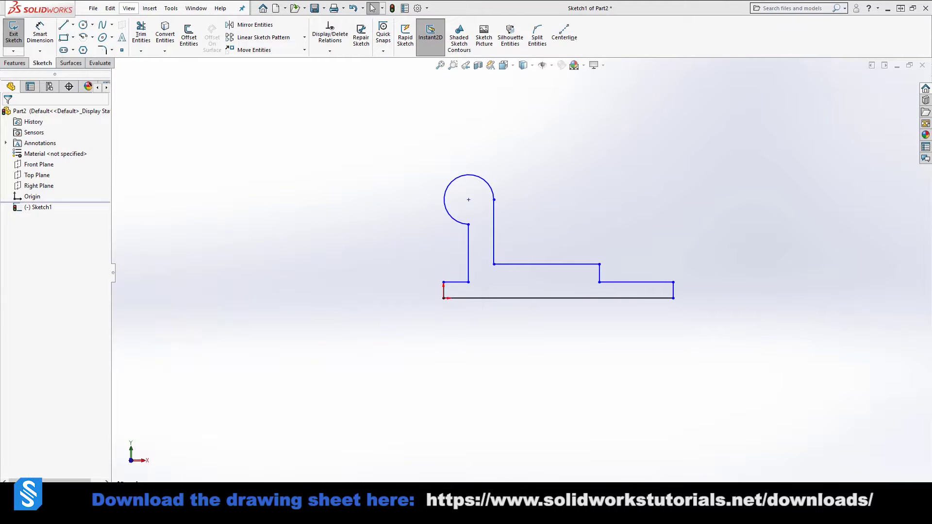
right_click(446, 209)
right_drag(417, 141, 551, 142)
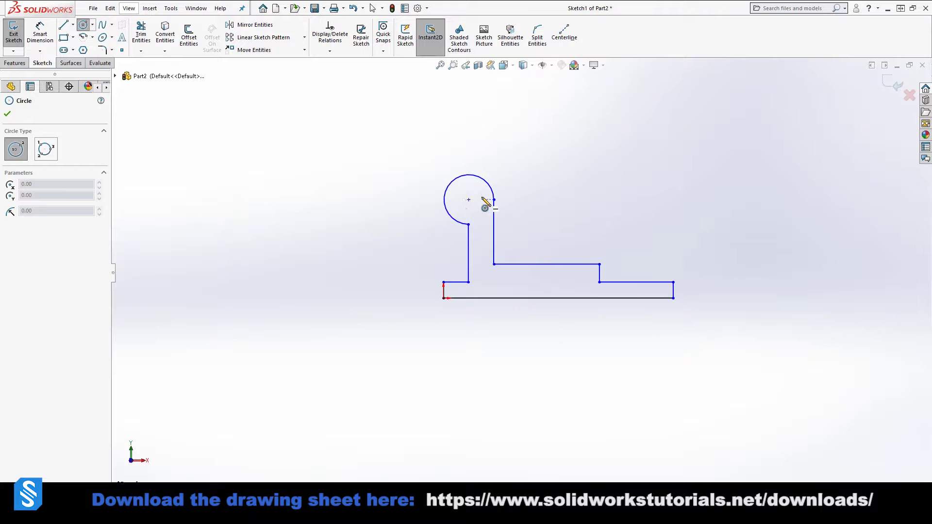
scroll(482, 203, down, 3)
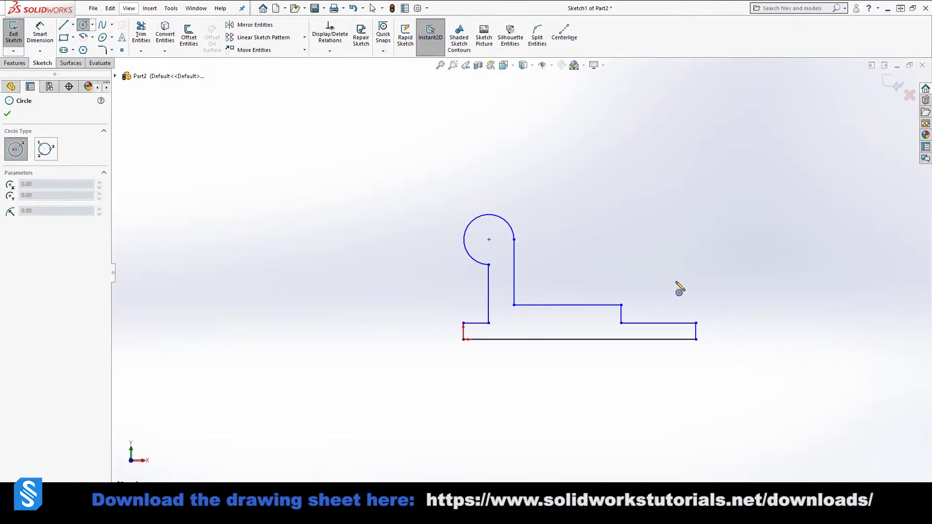
key(f)
key(Escape)
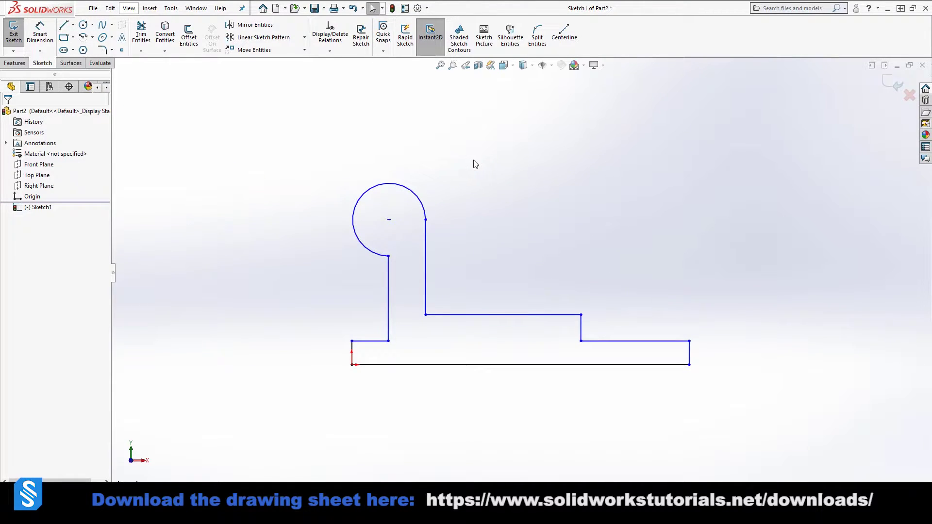
Sketch a circle of about 8.7 mm radius concentric with the arc and one of about 6.6 mm radius at ledge height below the upright
right_drag(472, 160, 528, 164)
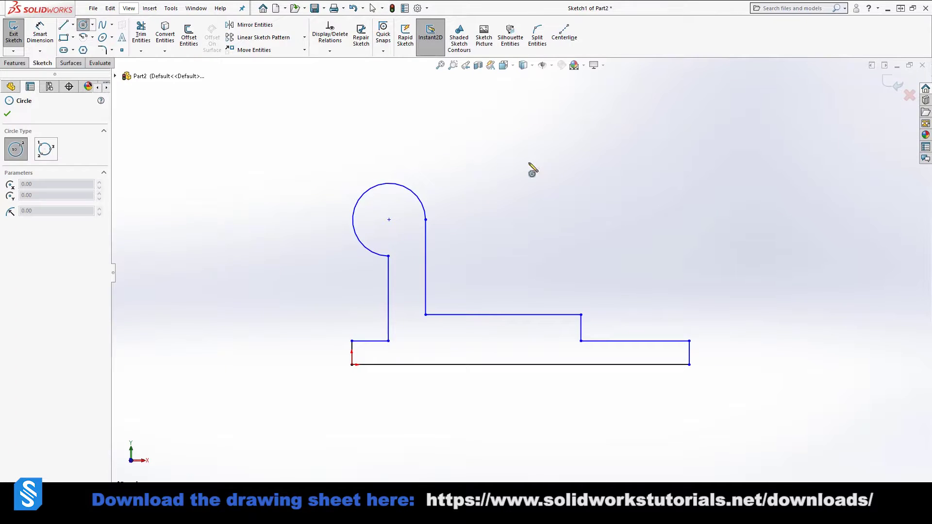
click(389, 220)
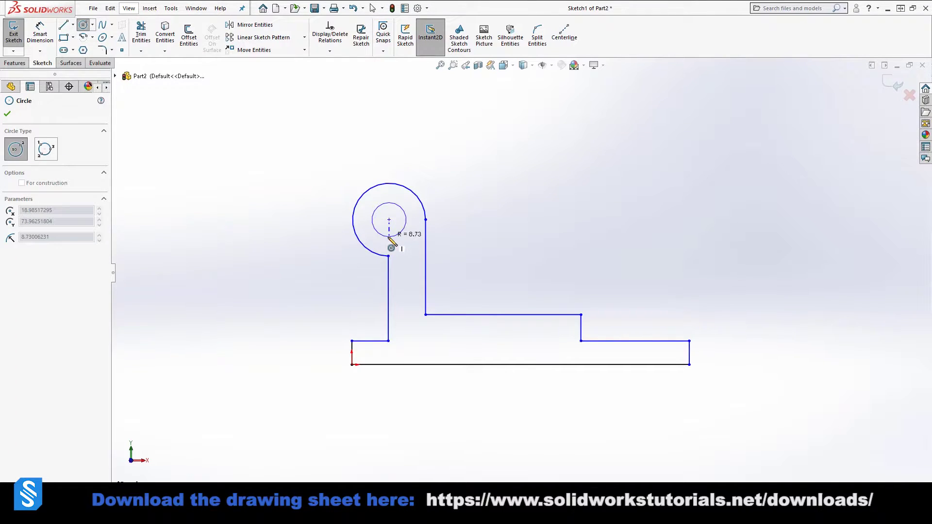
click(389, 236)
click(412, 340)
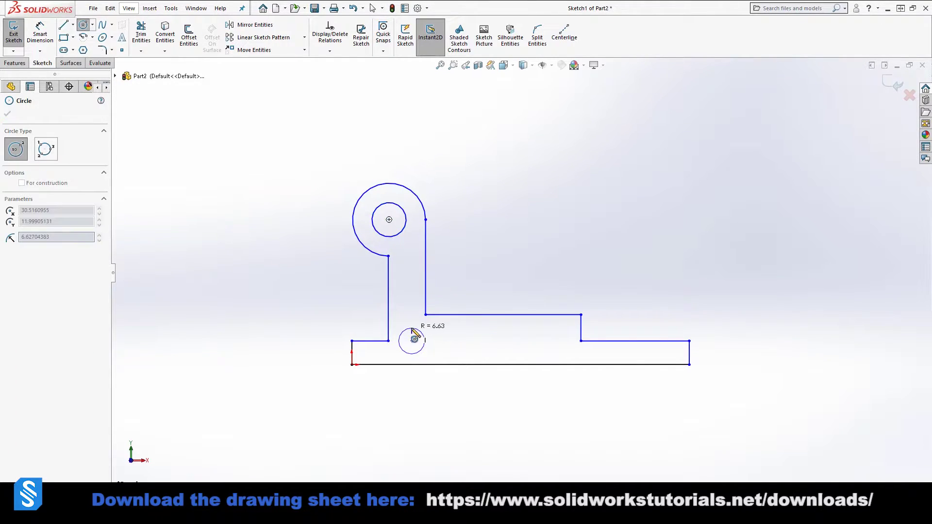
click(422, 333)
key(Escape)
key(f)
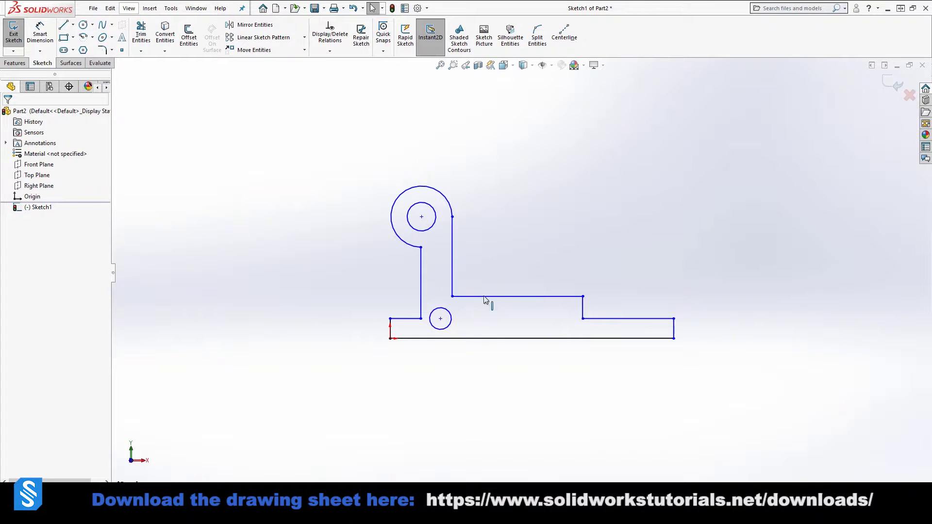
Shift the upright's right edge slightly outward and check the tangent relation between that line and the arc
mouse_move(453, 266)
mouse_down()
mouse_move(510, 266)
mouse_move(458, 261)
mouse_up()
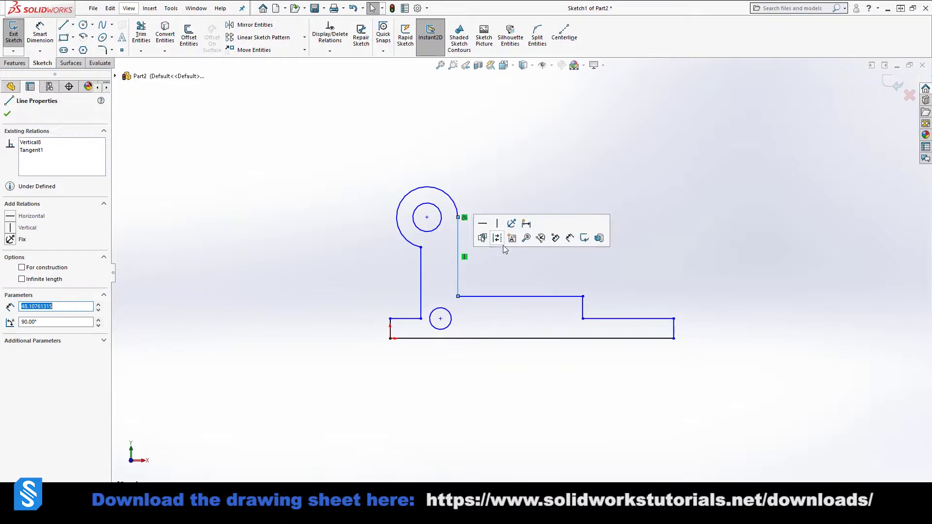
click(492, 251)
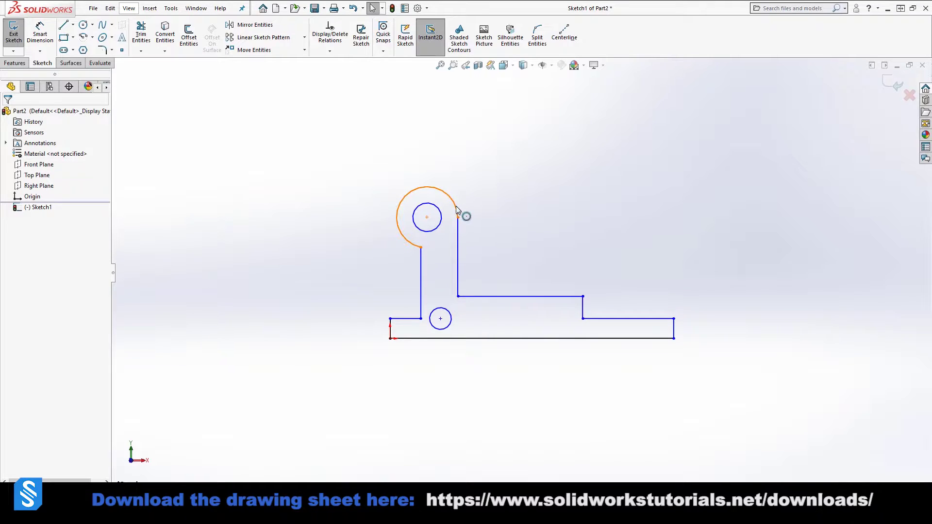
click(455, 206)
ctrl+click(459, 226)
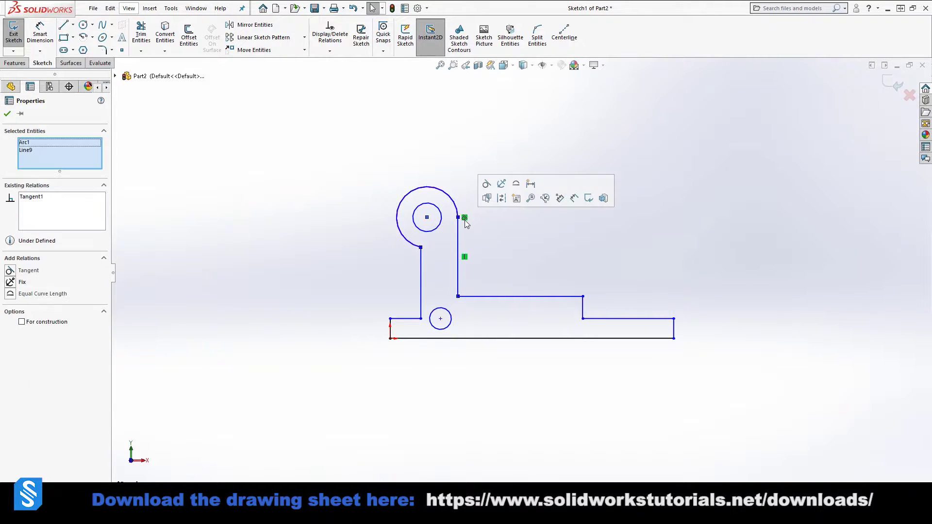
click(509, 246)
scroll(508, 333, up, 1)
scroll(507, 333, down, 1)
Check the exercise drawing, and dimension the base's short left end edge to 6 mm
drag(0, 46, 525, 1)
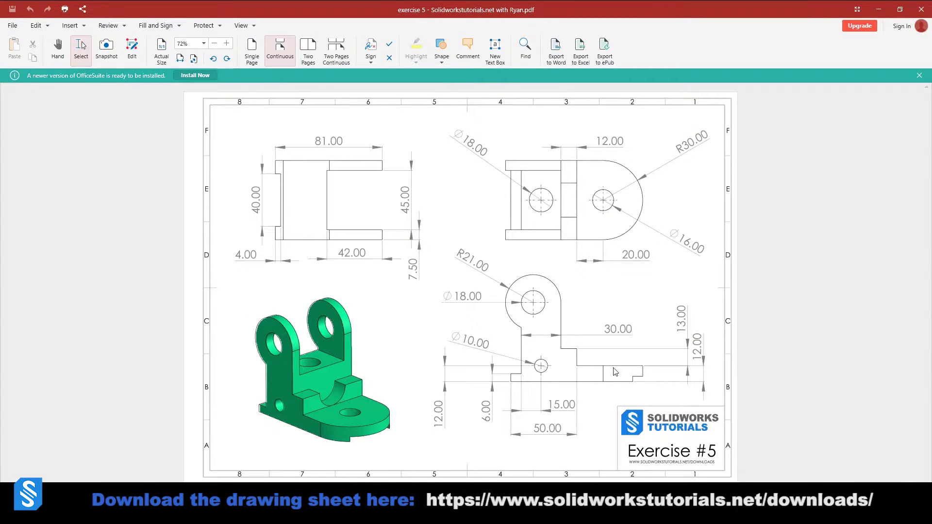
key(alt+Tab)
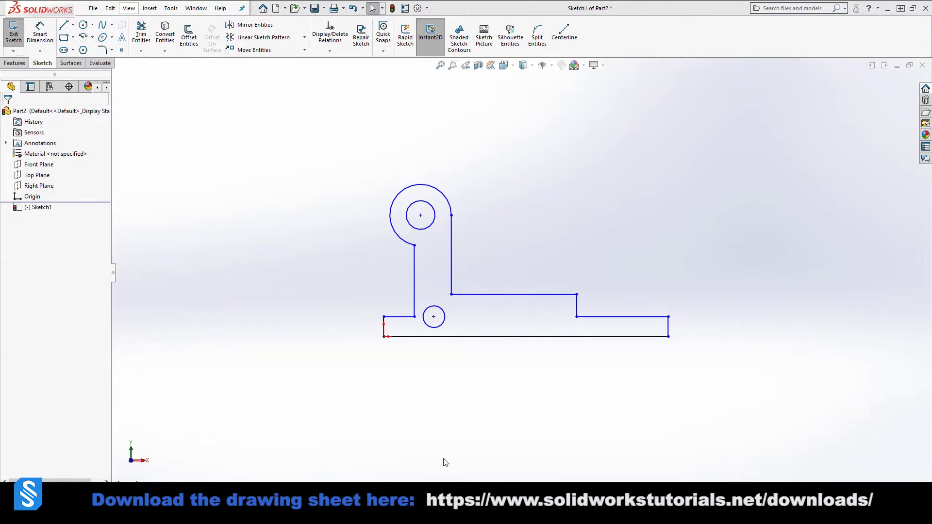
right_drag(436, 446, 432, 240)
click(383, 327)
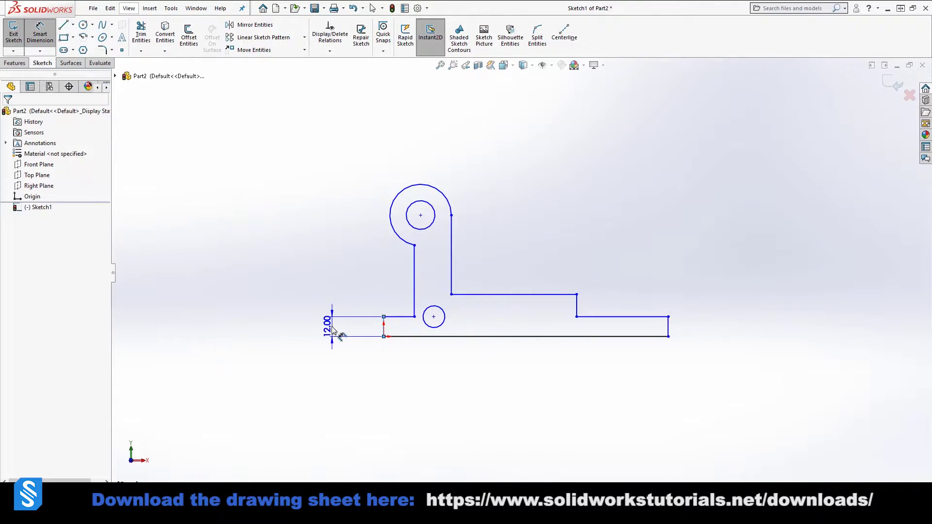
click(331, 326)
text(6)
key(Return)
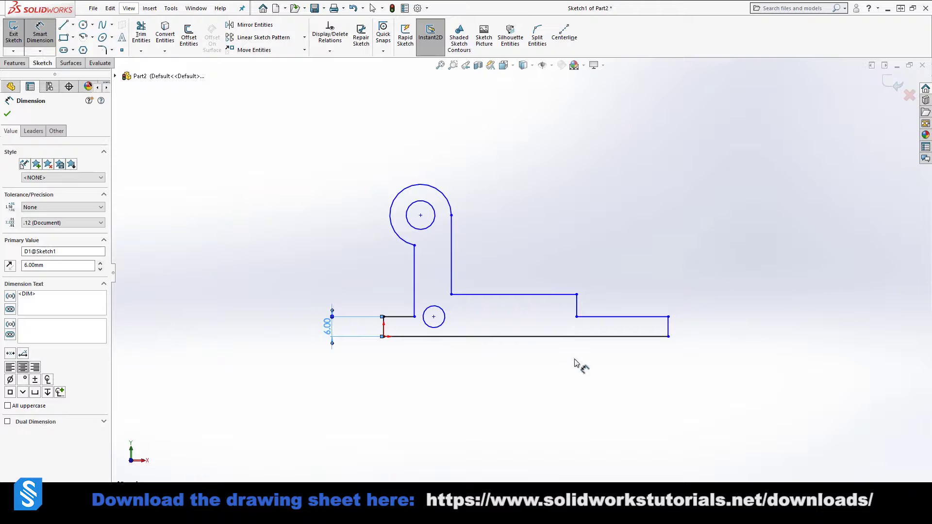
Dimension the height between the base line and the right section's top edge to 12 mm
click(607, 335)
click(607, 317)
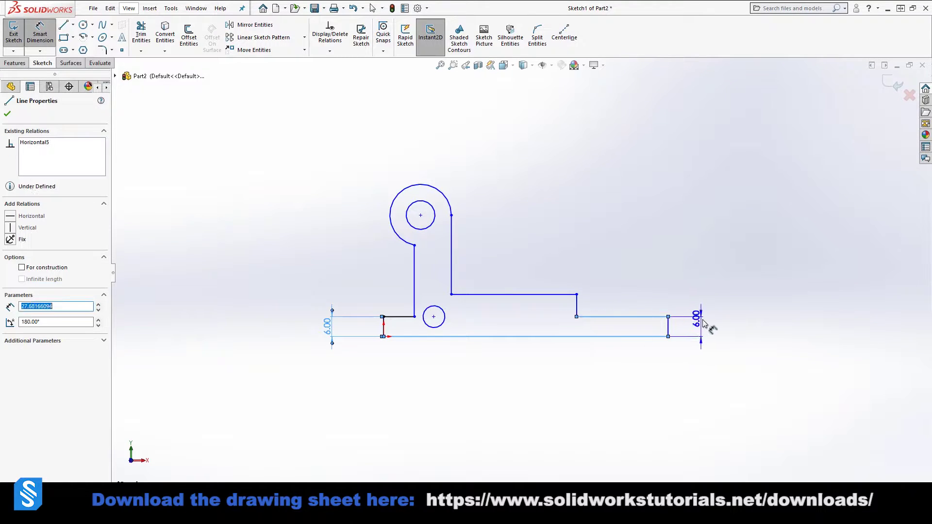
click(703, 324)
text(12)
key(Return)
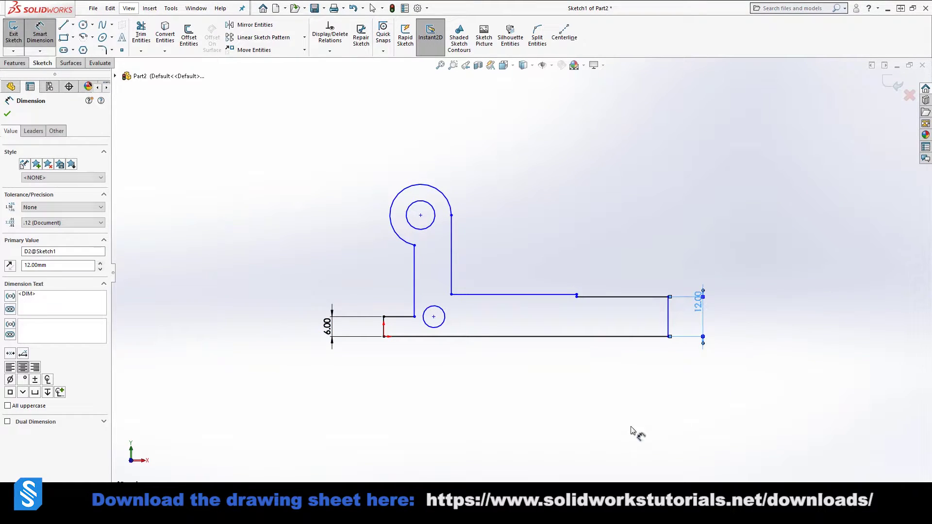
click(524, 208)
Consult the exercise drawing, raise the middle ledge line above the right section's top edge, and start Smart Dimension
key(alt+Tab)
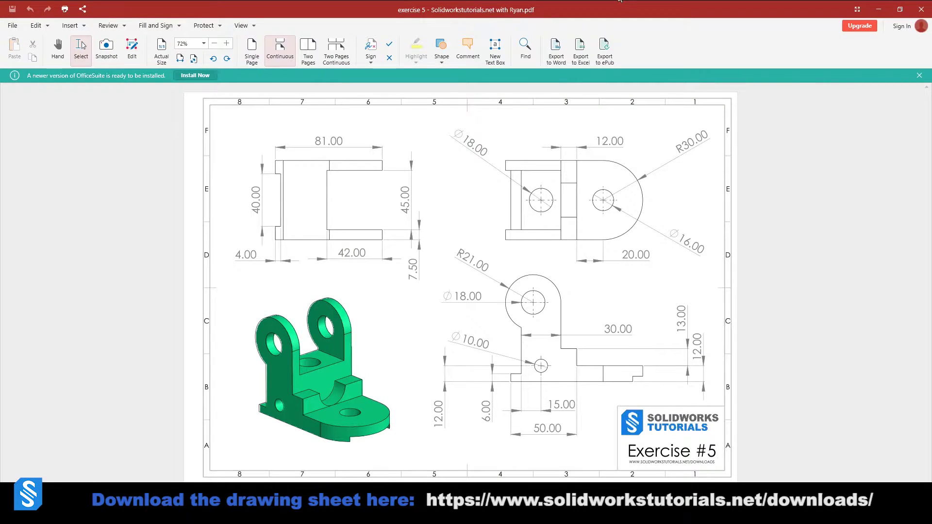
key(alt+Tab)
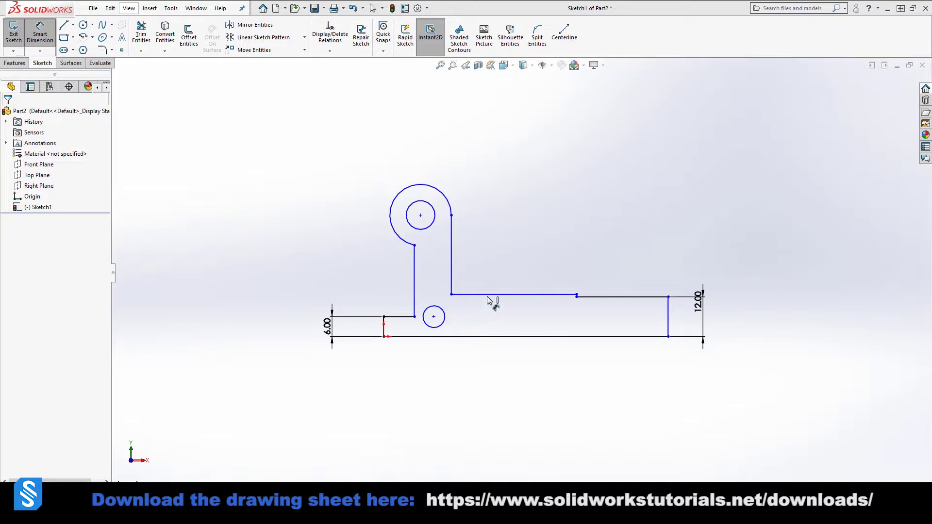
key(Escape)
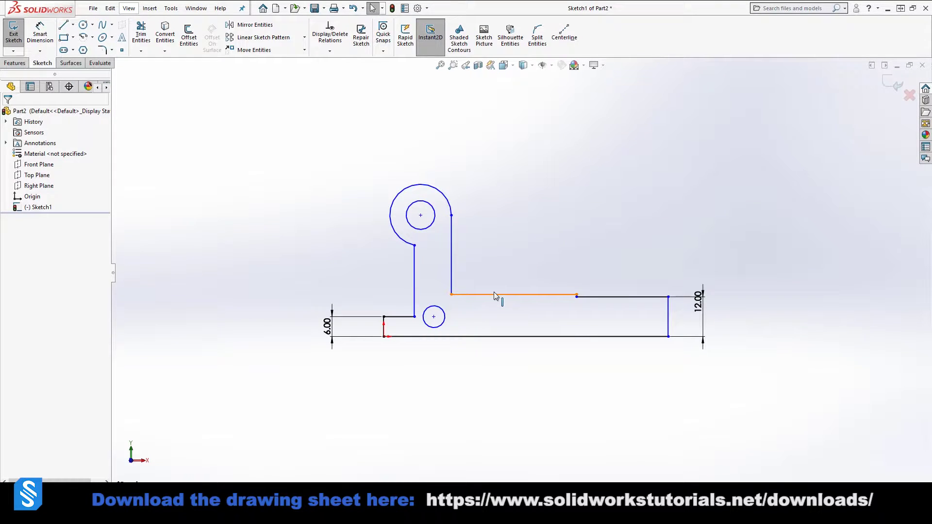
drag(493, 294, 495, 280)
click(569, 410)
right_drag(641, 248, 643, 215)
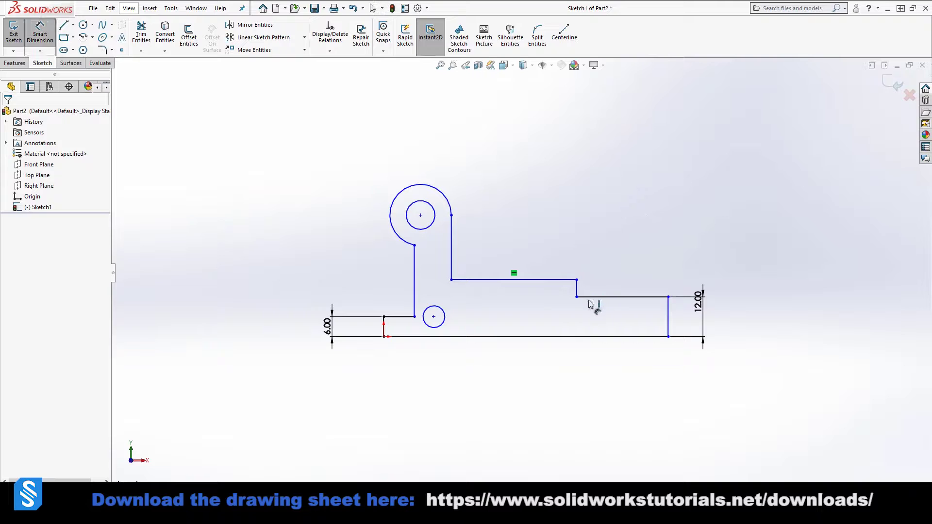
click(589, 298)
click(577, 287)
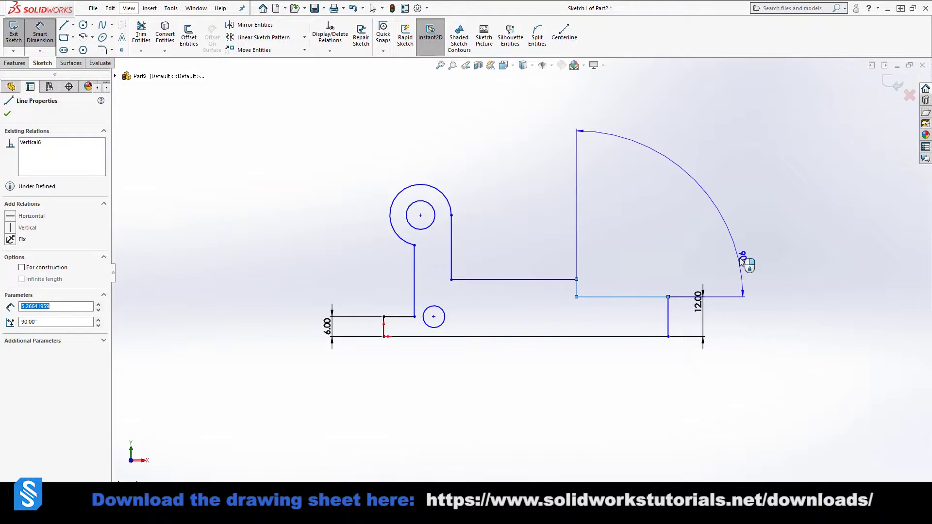
click(739, 257)
key(Escape)
Dimension the vertical step between the middle ledge and the right section to 13 mm
click(576, 290)
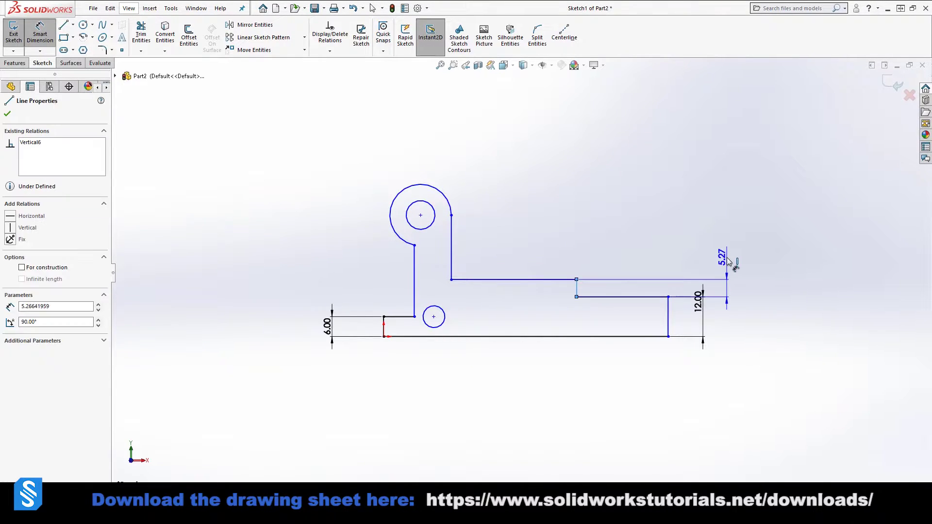
click(727, 257)
text(13)
key(Return)
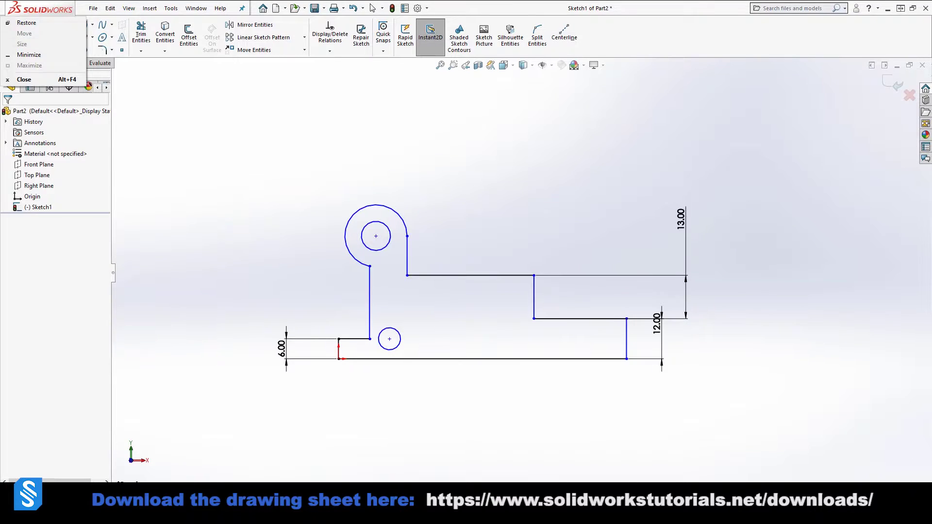
Check the exercise drawing, and set the large arc's radius to 21 mm
mouse_move(931, 106)
mouse_down()
mouse_move(706, 106)
mouse_move(699, 1)
mouse_up()
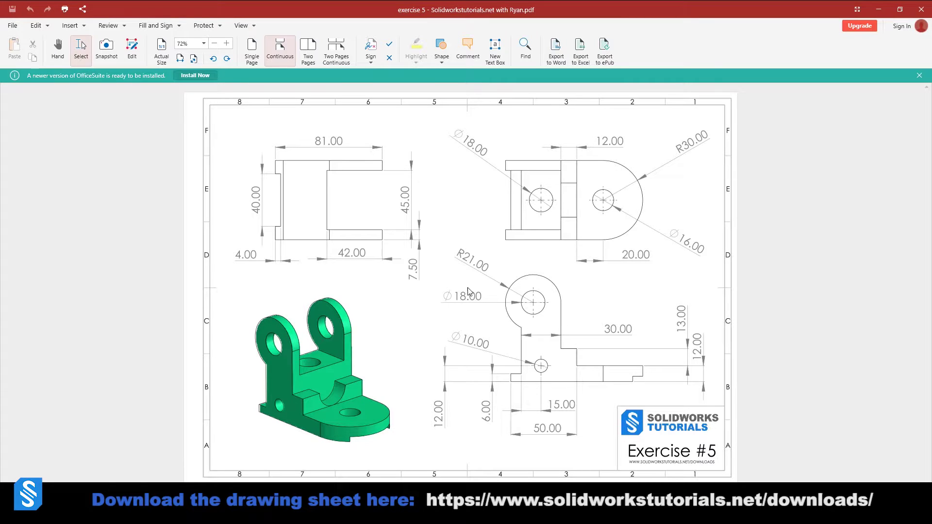
key(alt+Tab)
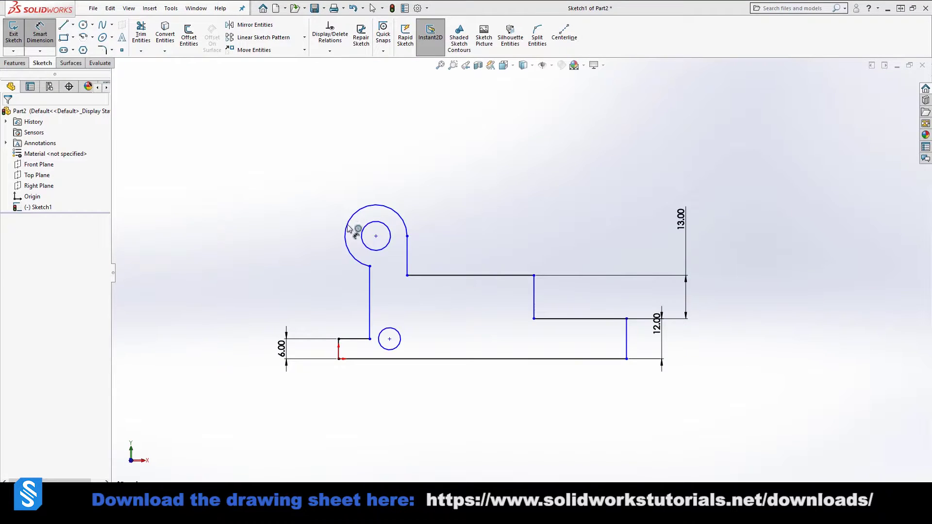
click(346, 227)
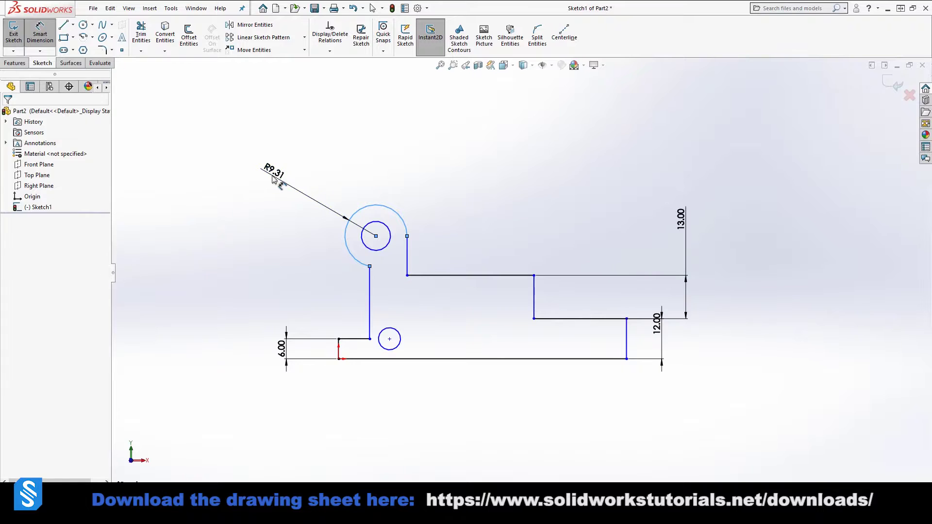
click(272, 175)
text(21)
key(Return)
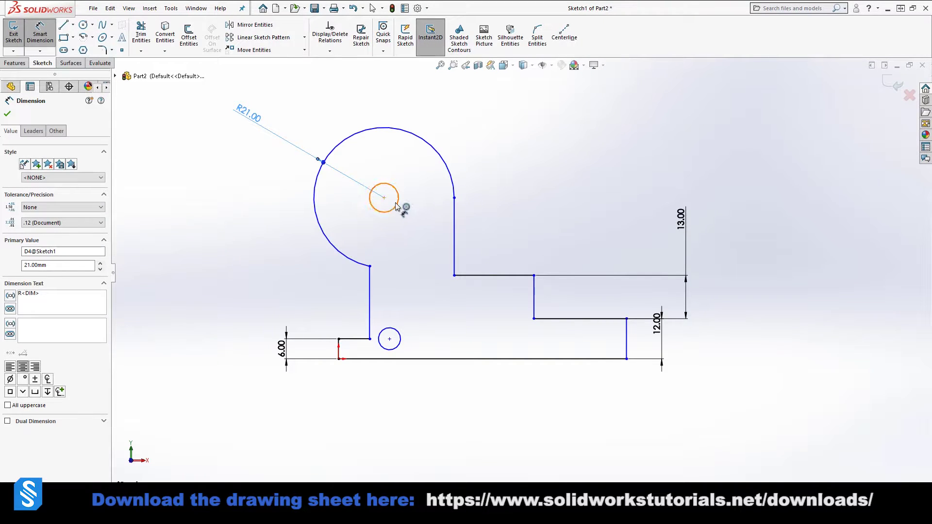
Set the diameter of the circle concentric with the arc to 18 mm
click(396, 202)
click(207, 251)
text(18)
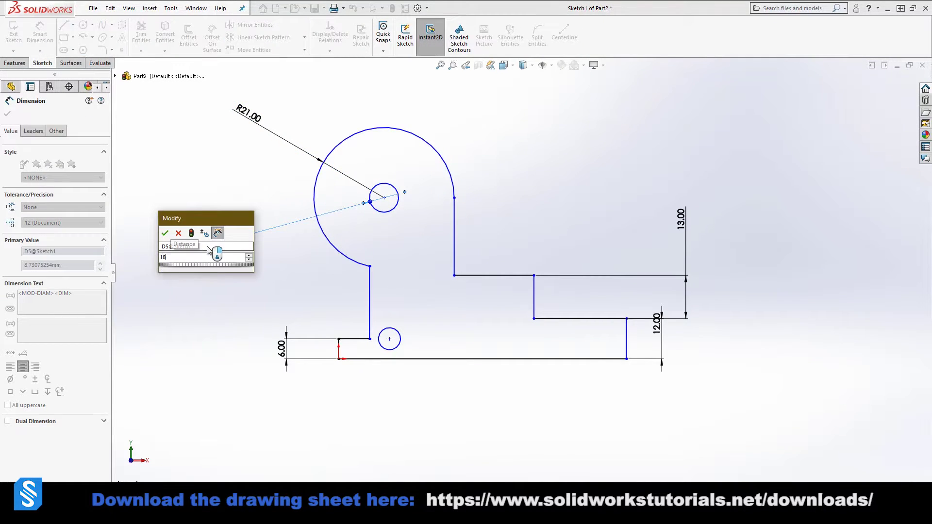
key(Return)
key(Escape)
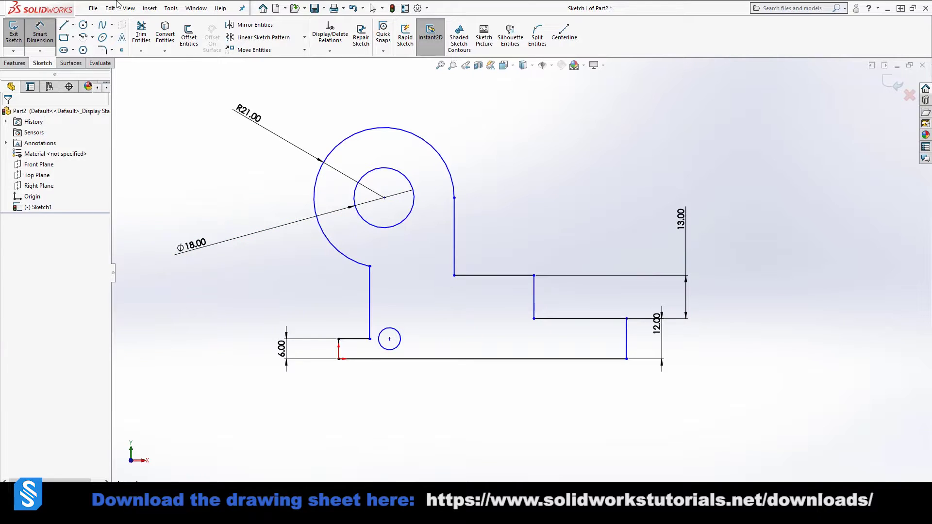
Consult the exercise drawing, and set the lower circle's diameter to 10 mm
drag(0, 78, 599, 0)
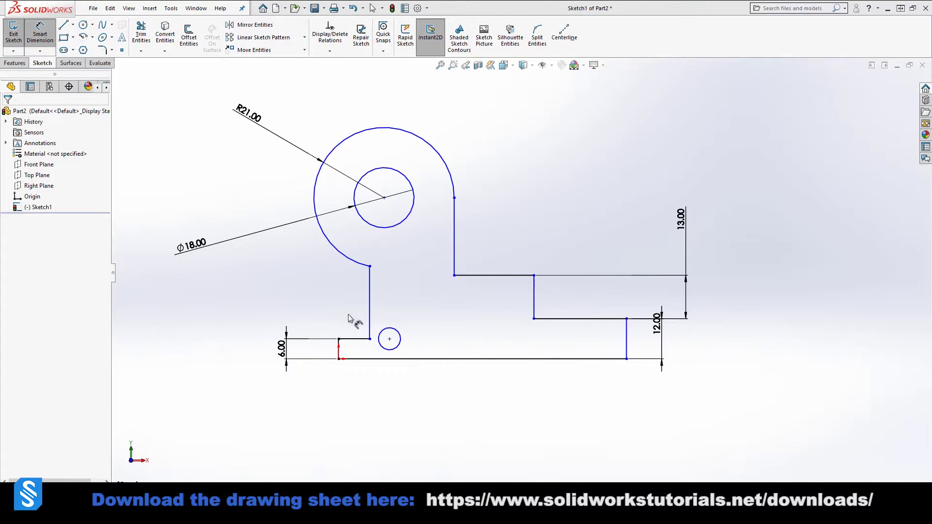
click(386, 349)
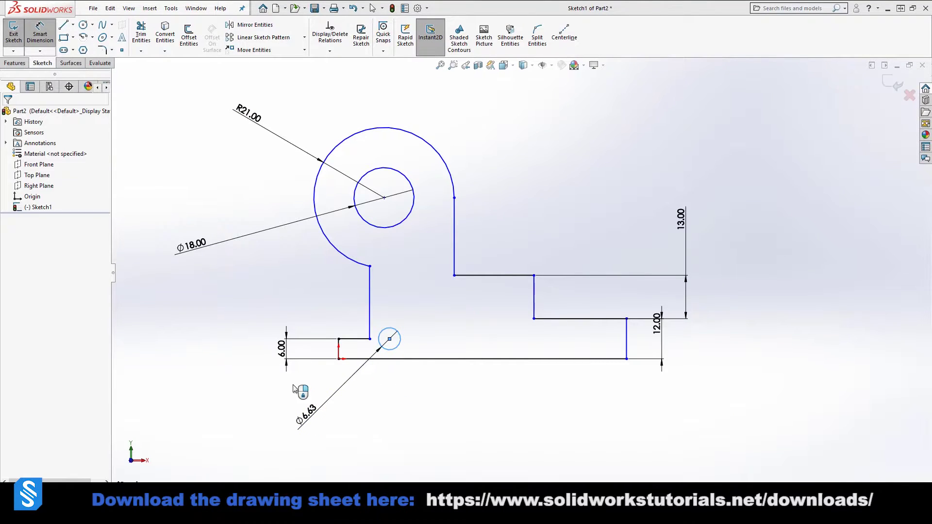
click(297, 390)
text(10)
key(Return)
click(443, 392)
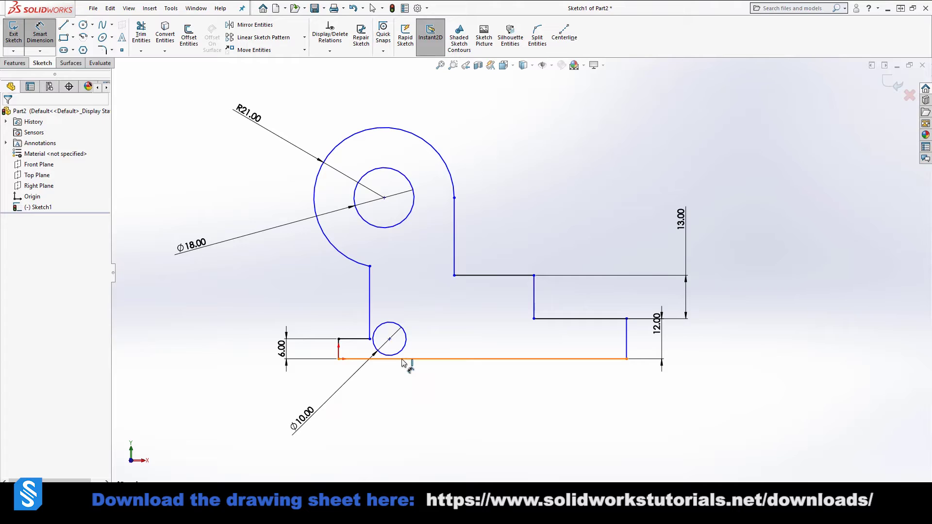
Dimension the lower circle's centre 12 mm above the base line
click(403, 363)
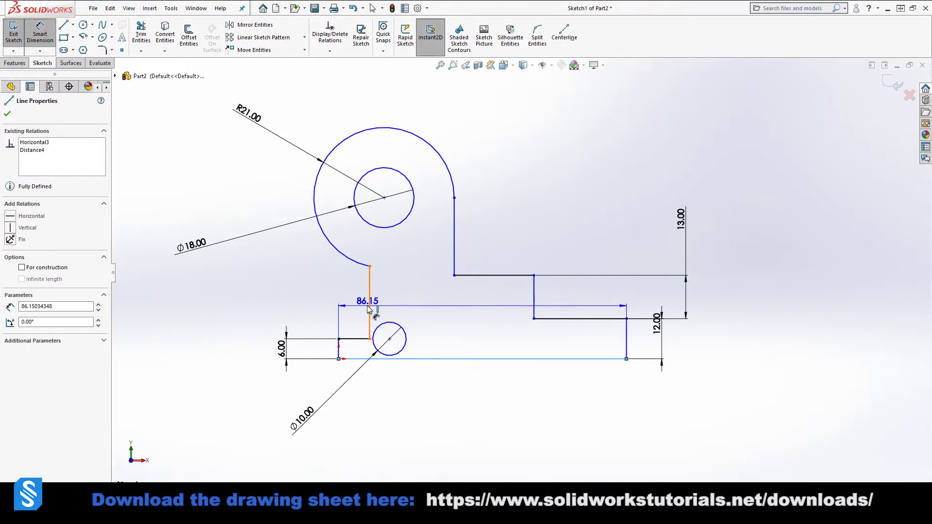
click(389, 339)
click(217, 328)
text(12)
key(Return)
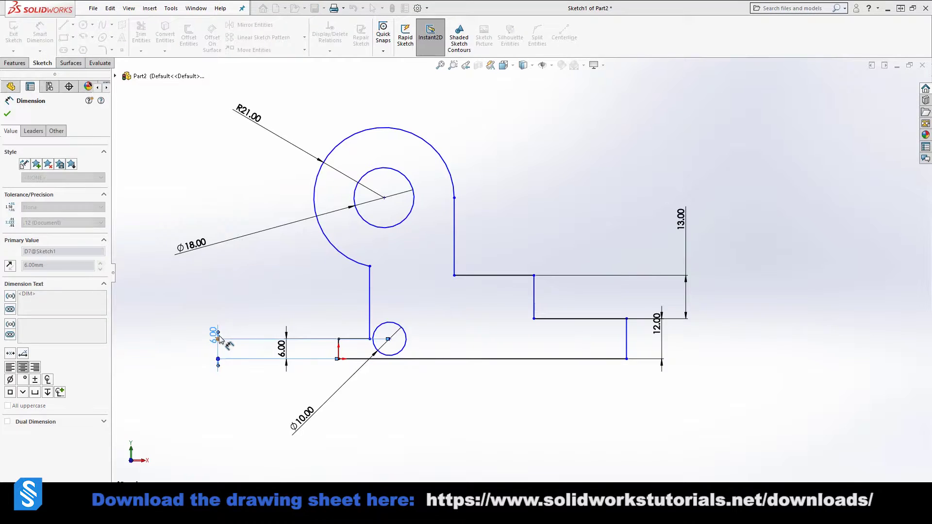
click(355, 304)
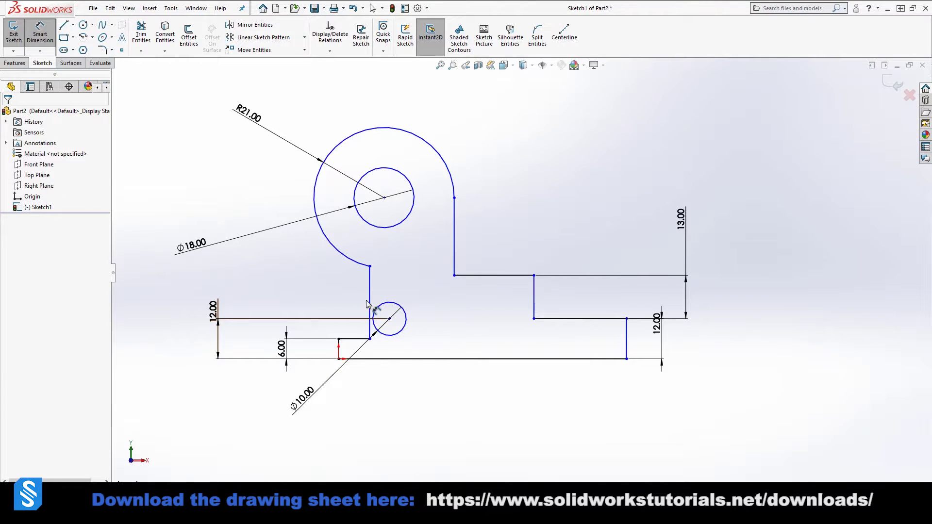
Dimension the lower circle's centre 15 mm horizontally from the upright's left edge
click(369, 304)
click(389, 319)
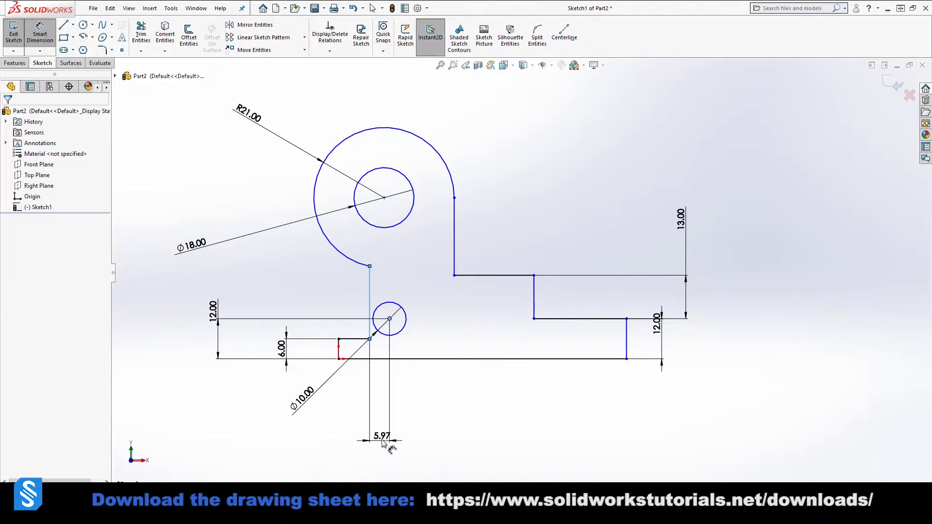
click(382, 442)
text(15)
key(Return)
click(374, 298)
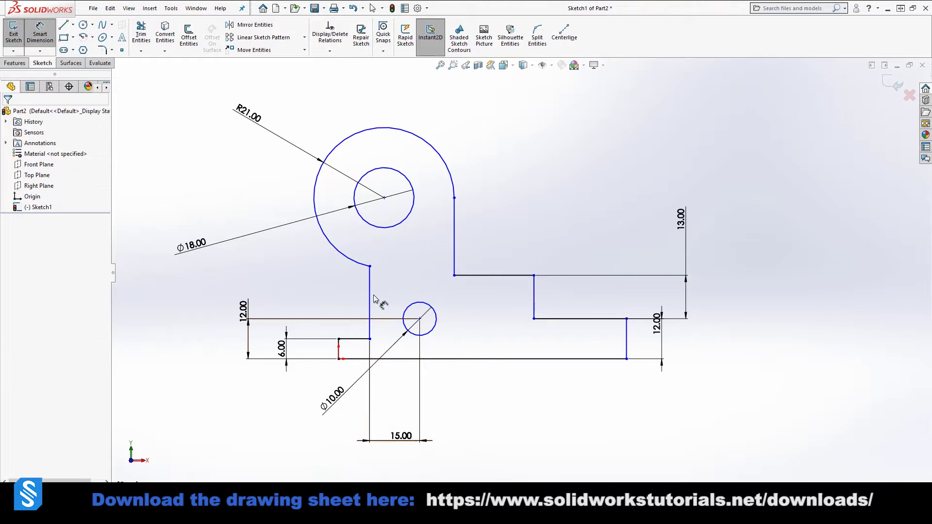
click(370, 298)
click(419, 319)
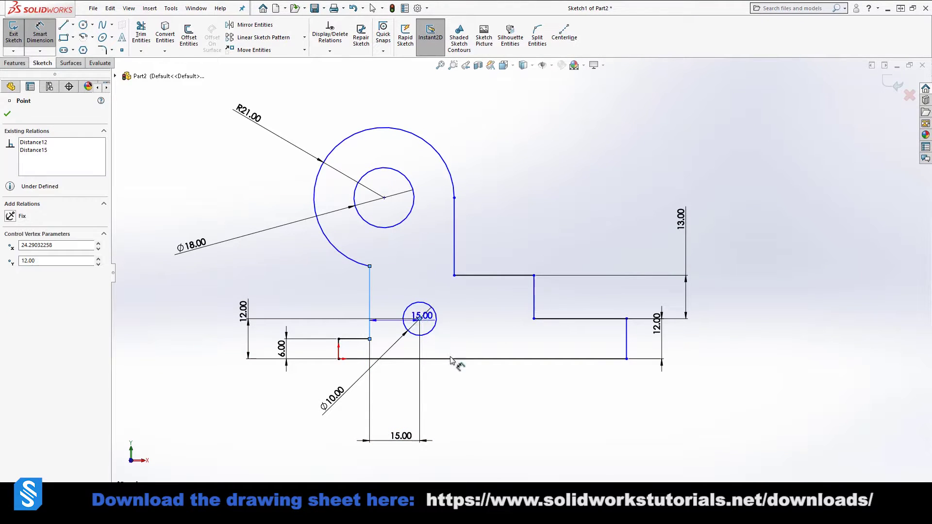
key(Escape)
key(Escape)
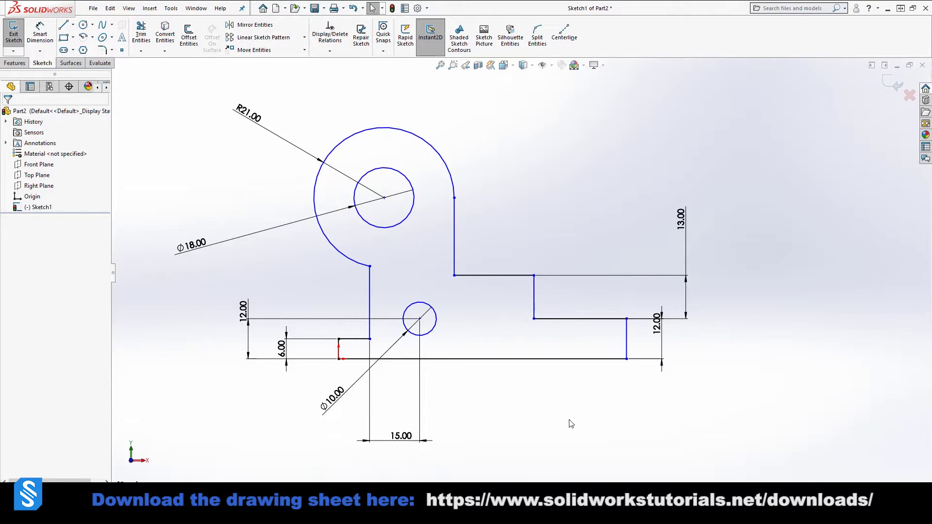
Check the exercise drawing, and dimension the distance from the base's left end to the step's vertical edge to 50 mm
drag(0, 5, 537, 0)
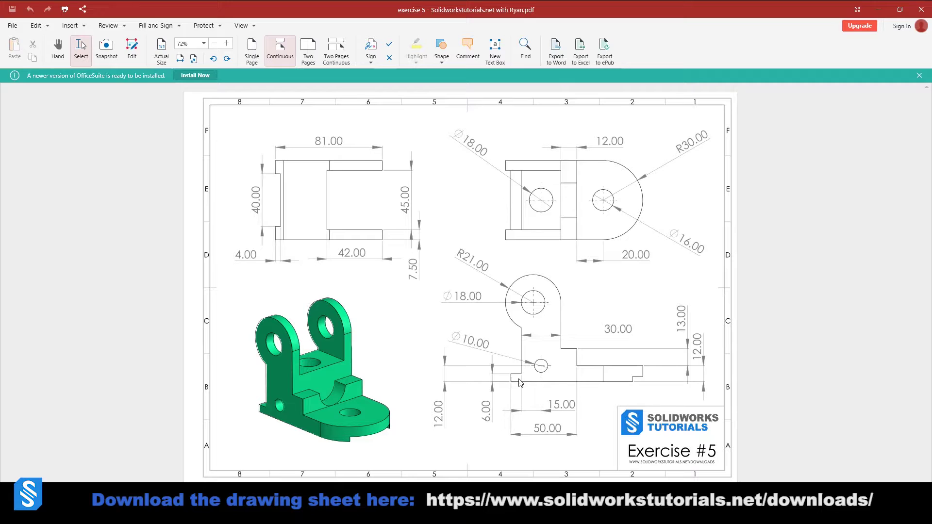
mouse_move(535, 2)
mouse_down()
mouse_move(0, 351)
mouse_move(0, 389)
mouse_up()
right_drag(532, 214, 533, 175)
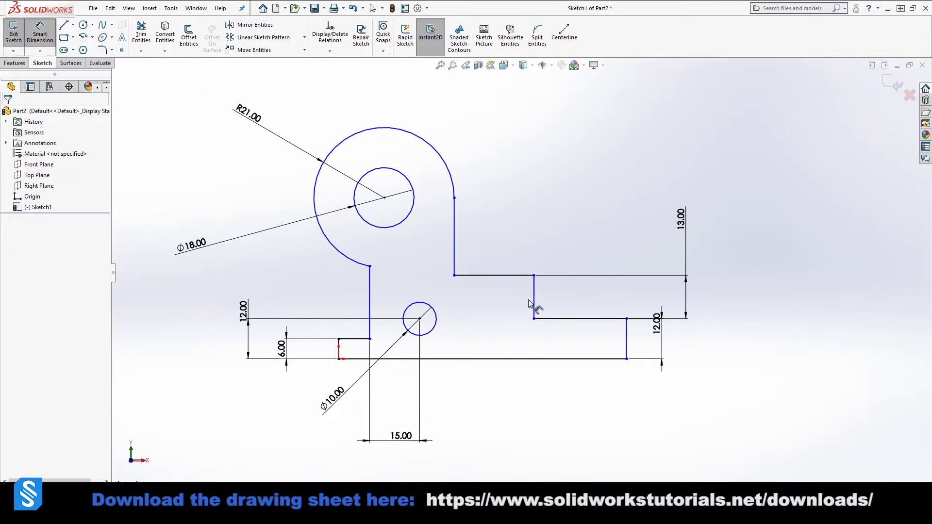
click(339, 349)
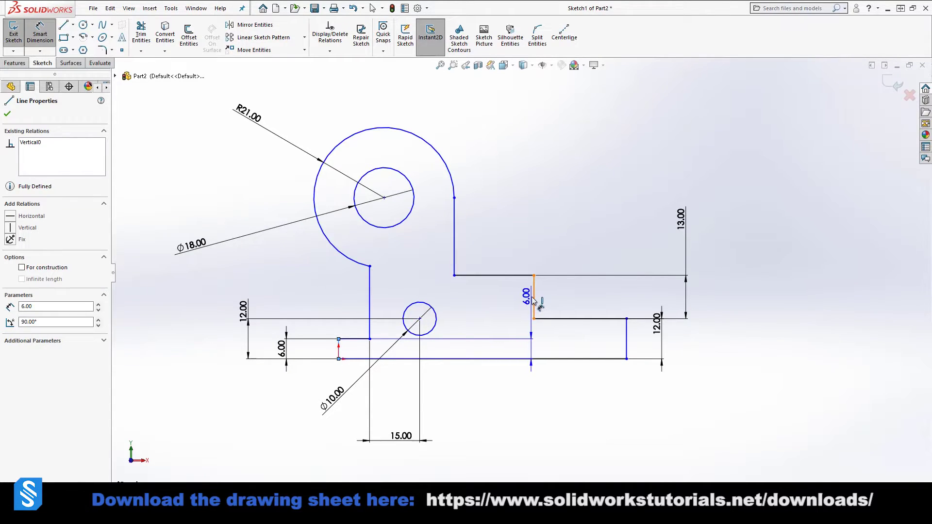
click(534, 299)
click(479, 413)
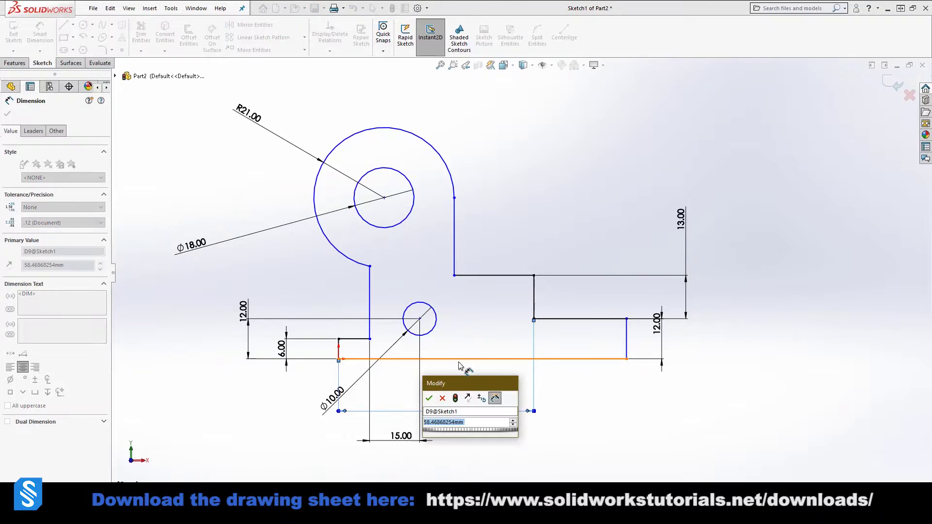
text(50)
key(Return)
click(553, 389)
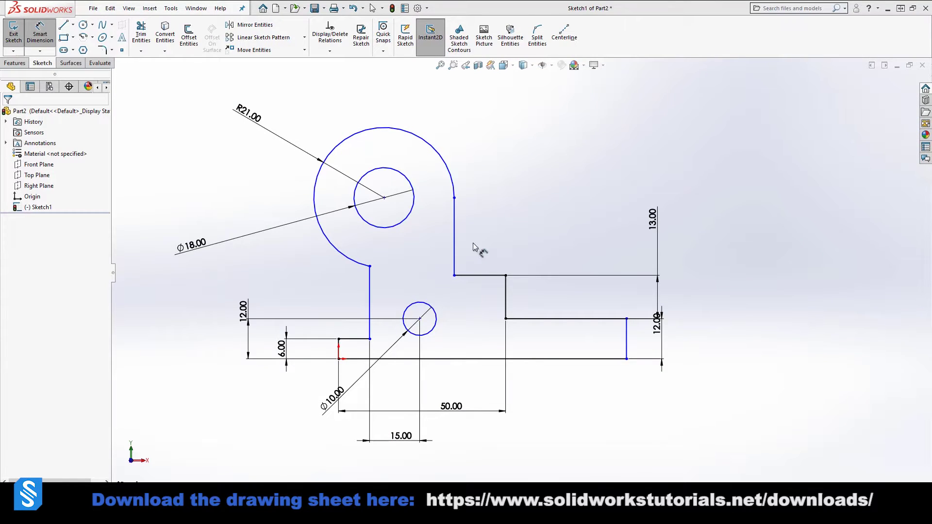
Dimension the upright's width between its two vertical edges to 30 mm
click(455, 257)
click(370, 284)
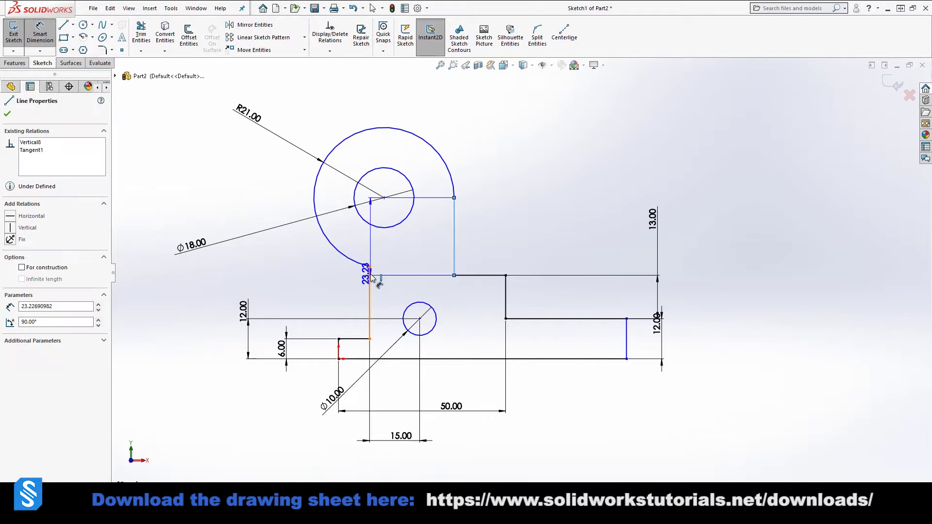
click(533, 242)
text(30)
key(Return)
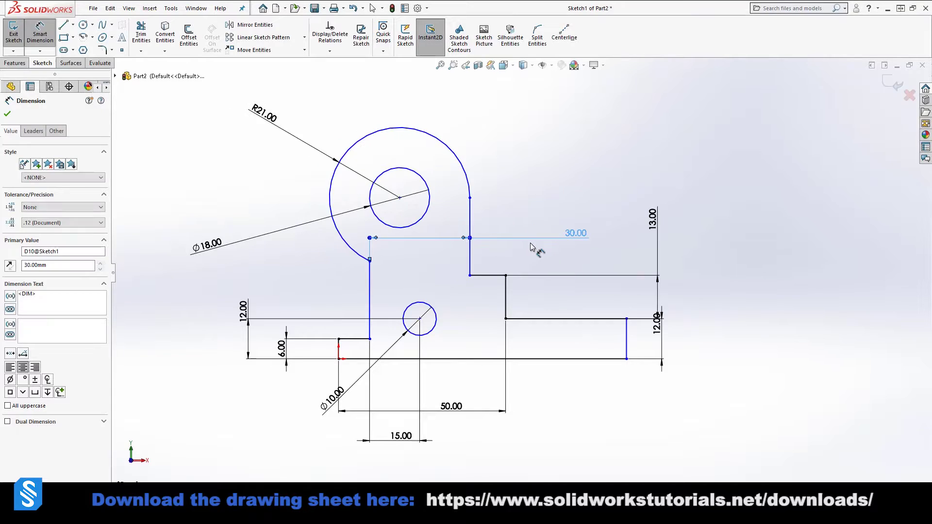
key(Escape)
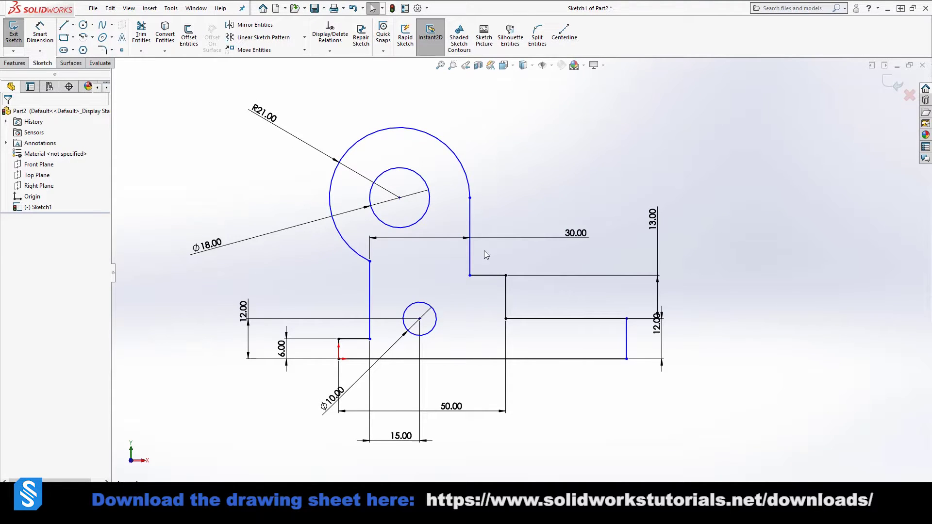
Consult the exercise drawing, and reopen the side-profile sketch for further dimensioning
mouse_move(458, 480)
mouse_down()
mouse_move(457, 366)
mouse_move(541, 1)
mouse_up()
click(507, 264)
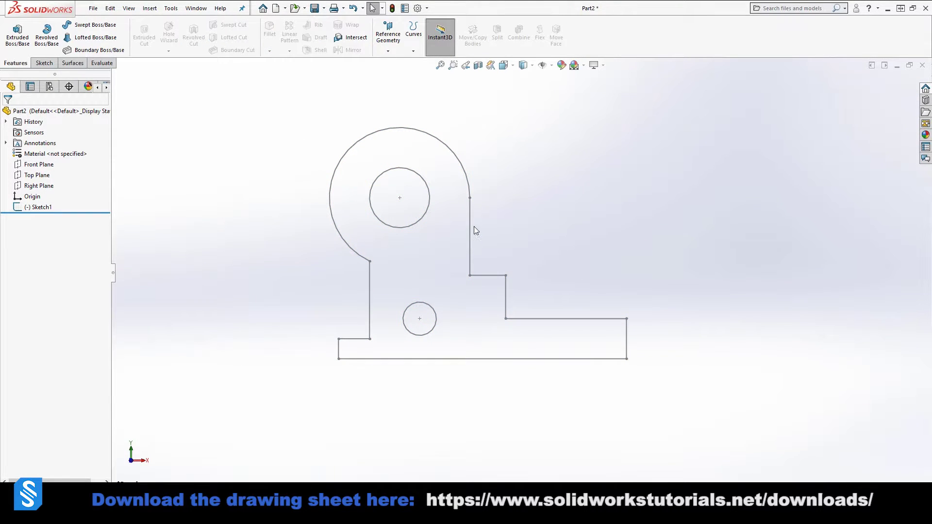
double_click(471, 224)
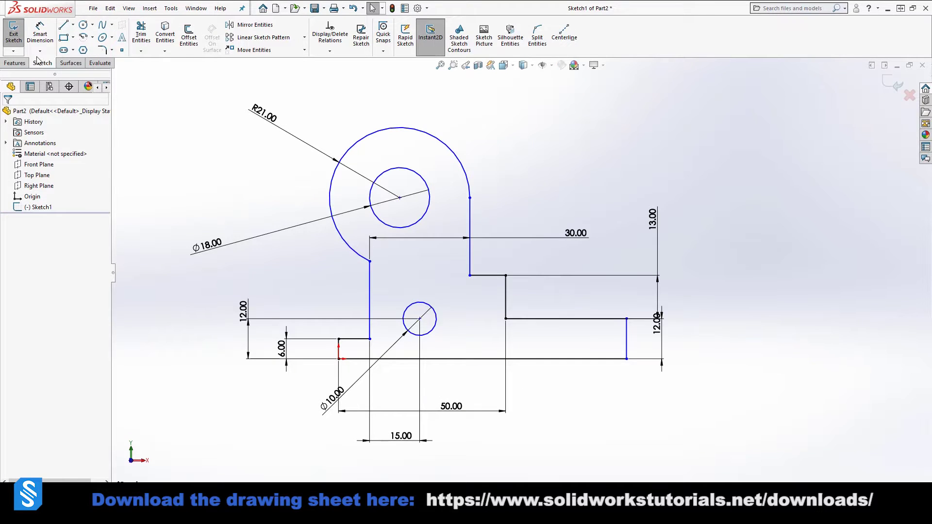
click(40, 33)
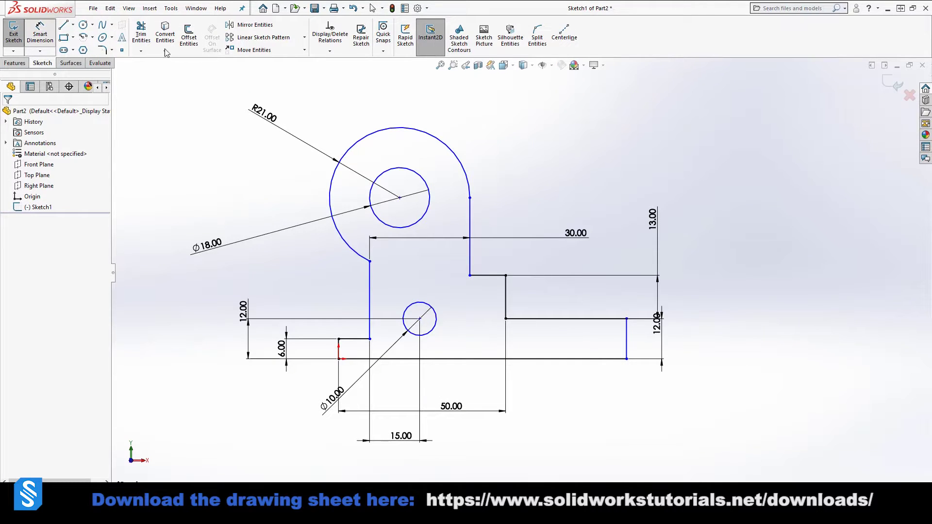
click(480, 360)
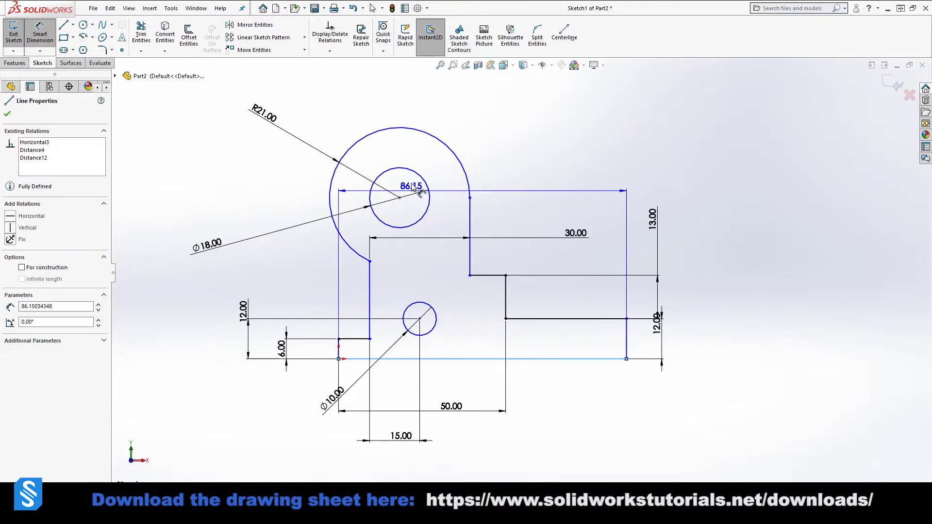
click(353, 144)
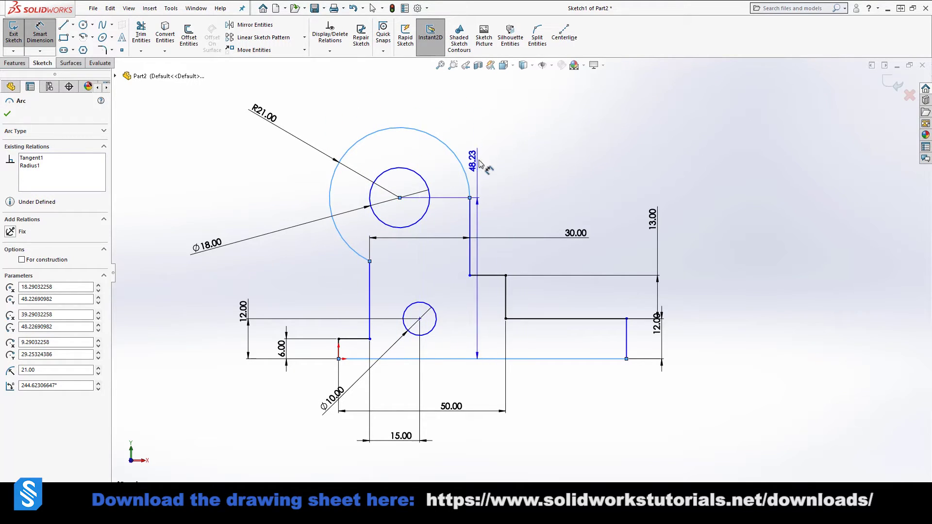
key(Escape)
key(Escape)
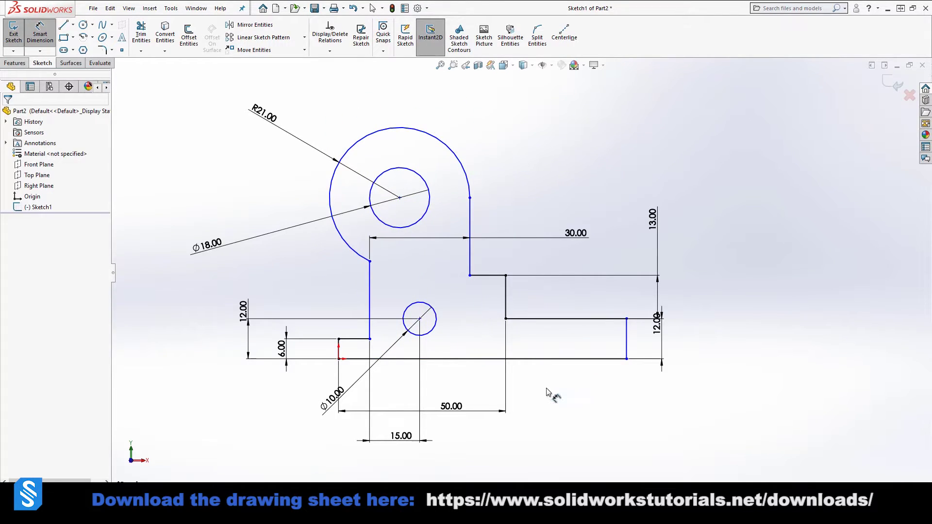
Dimension the overall height from the base line to the top of the large arc to 81 mm
click(539, 359)
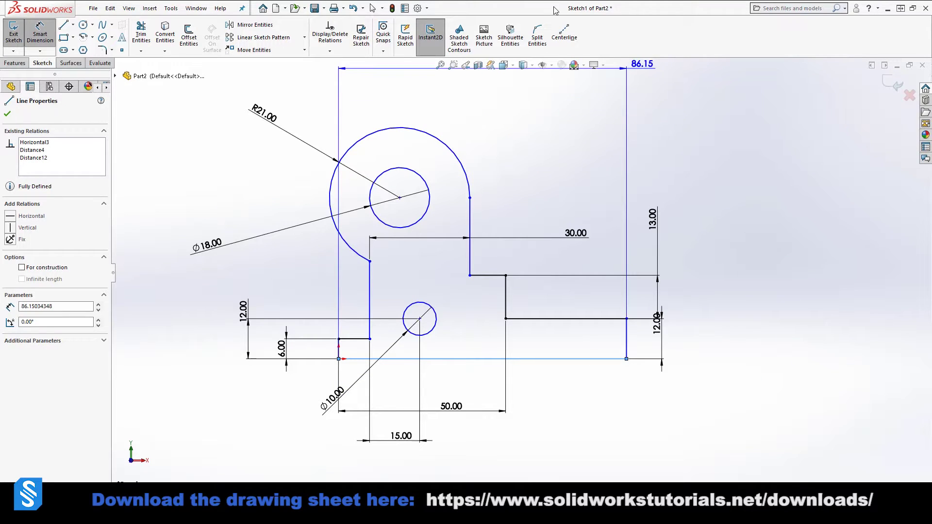
click(394, 129)
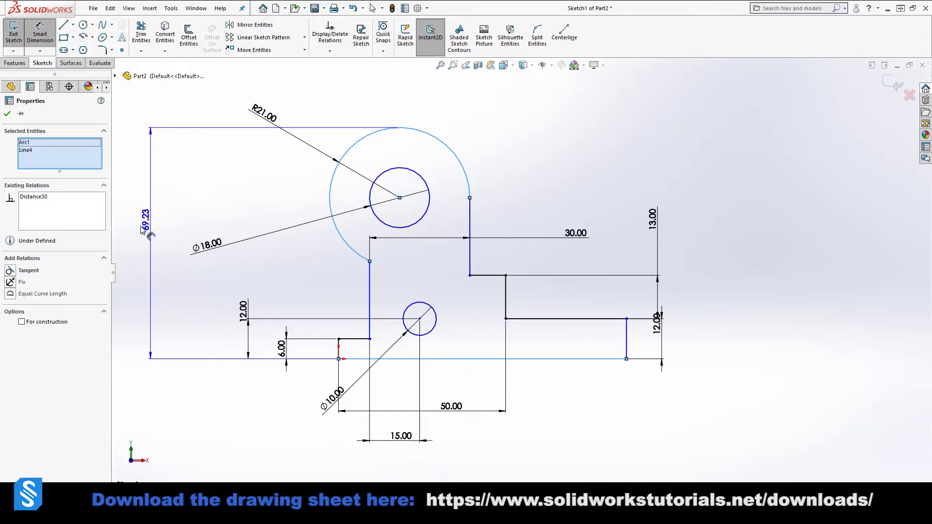
click(144, 244)
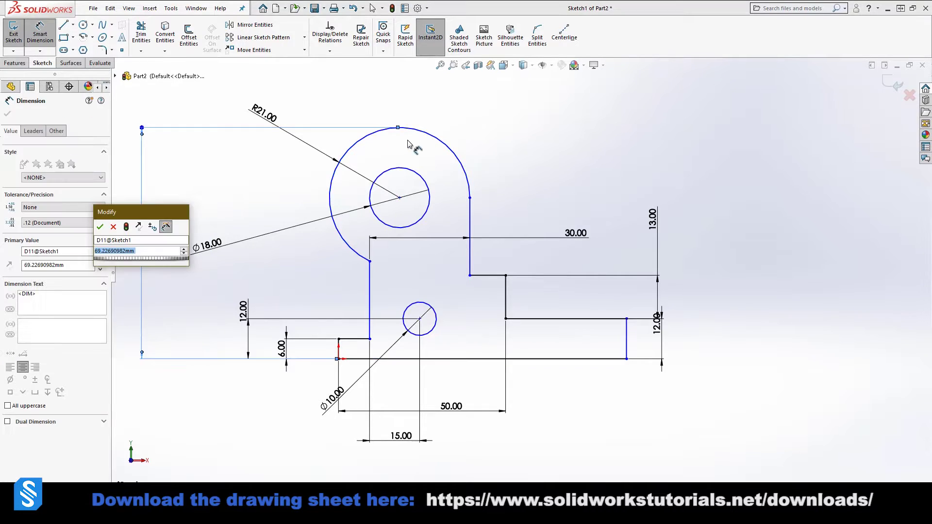
text(81)
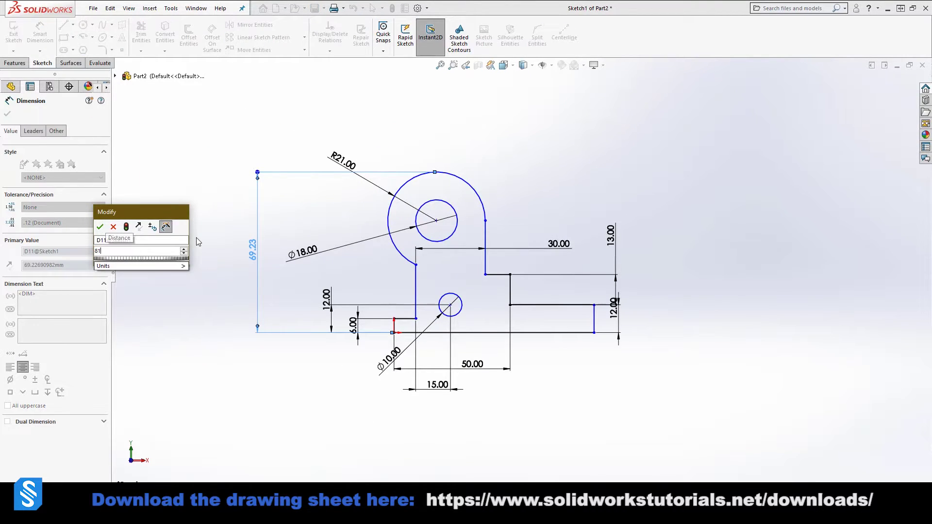
key(Return)
click(535, 202)
scroll(451, 245, up, 4)
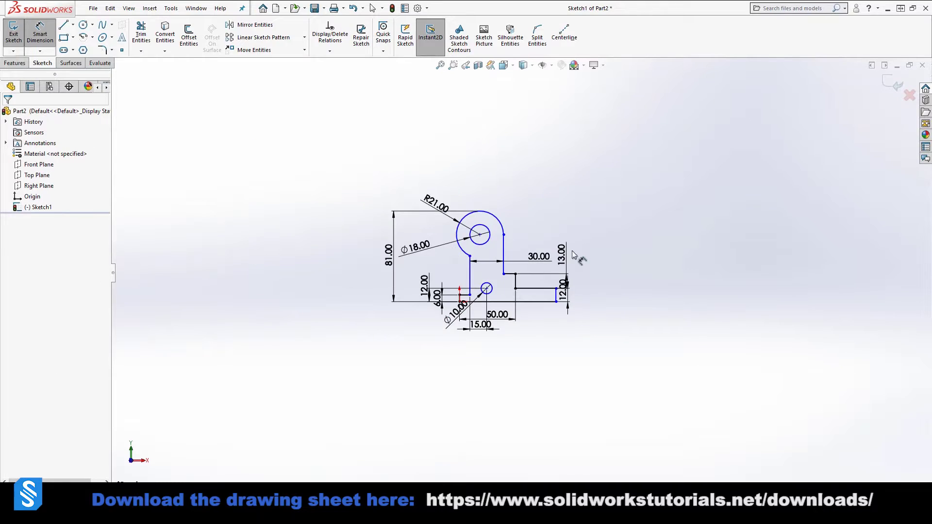
scroll(487, 272, down, 5)
Check the exercise drawing, and dimension the horizontal distance from the step's vertical edge to the base's right end to 50 mm
key(alt+Tab)
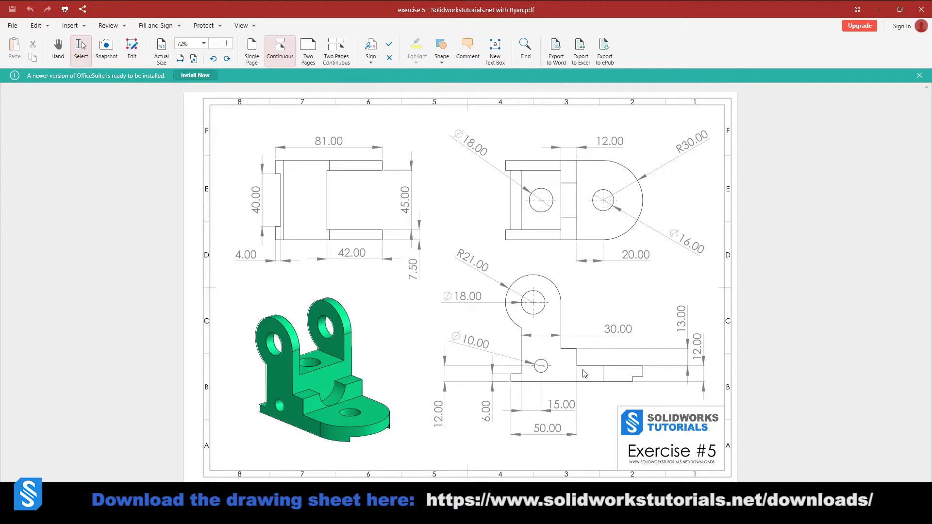
drag(533, 10, 0, 406)
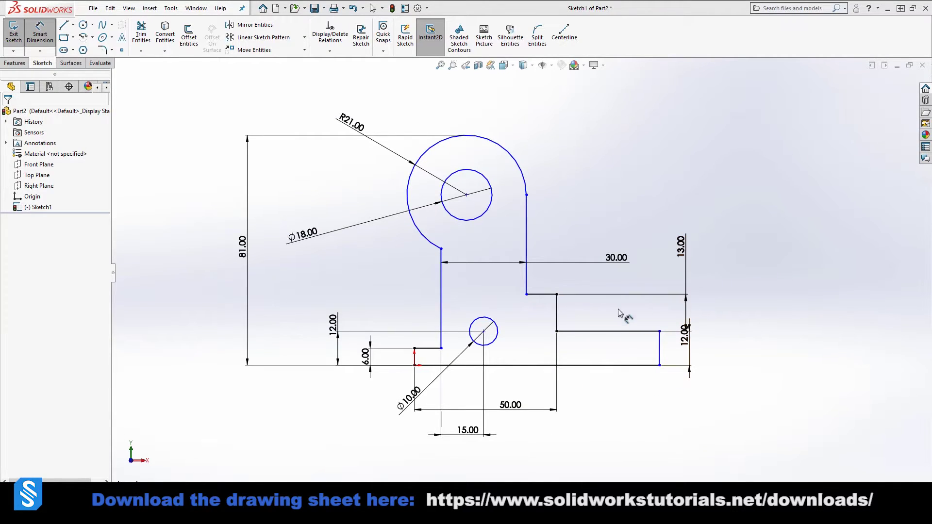
drag(596, 483, 662, 1)
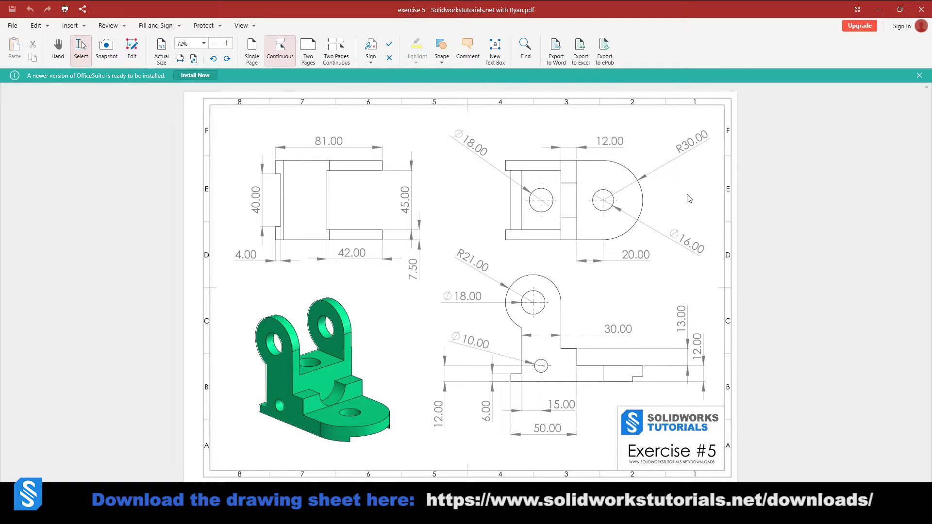
mouse_move(662, 9)
mouse_down()
mouse_move(666, 22)
mouse_move(1, 10)
mouse_up()
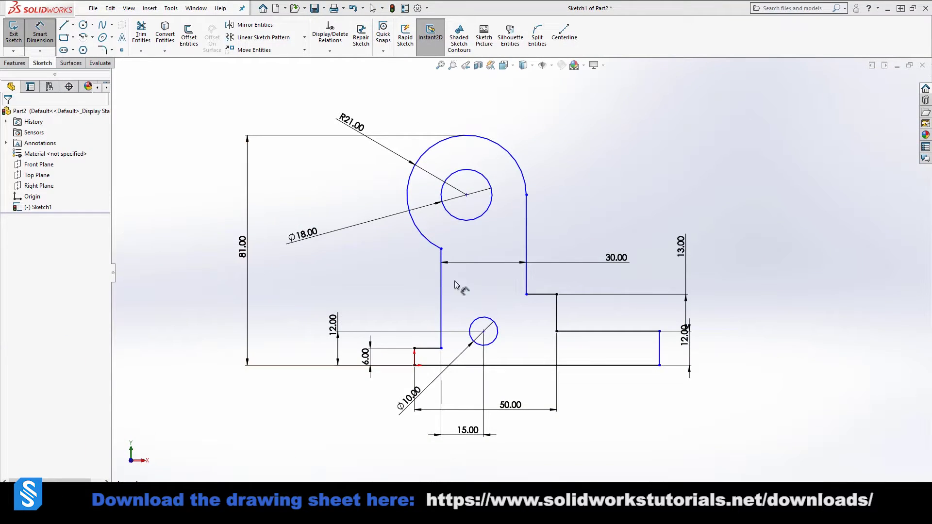
key(Escape)
right_drag(582, 255, 558, 207)
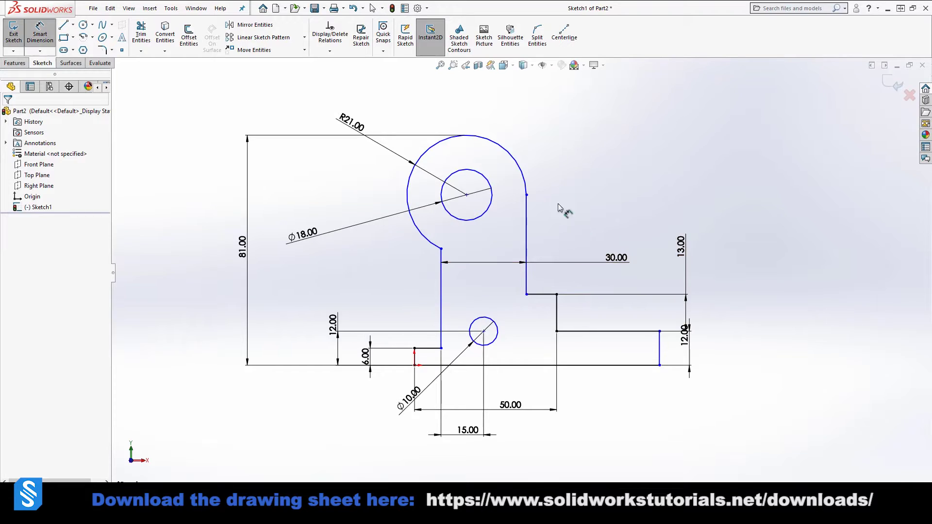
click(557, 314)
click(660, 351)
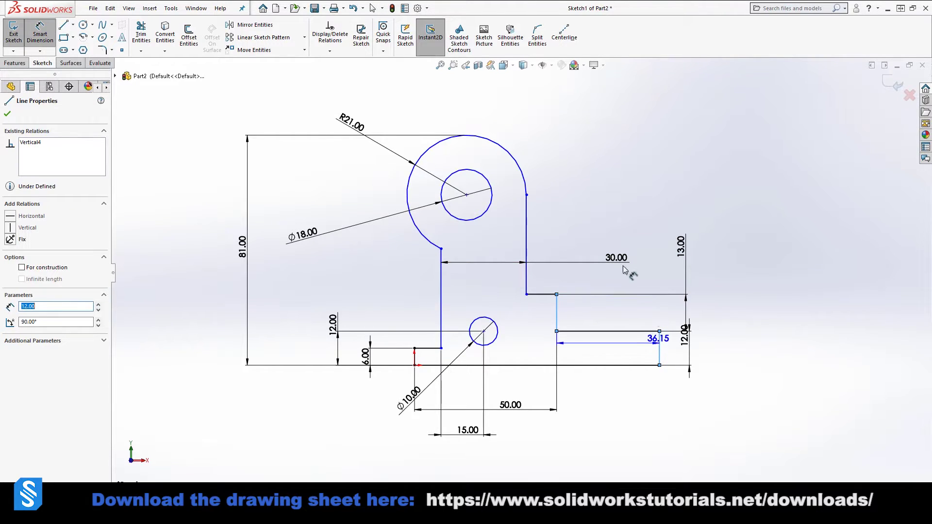
click(597, 208)
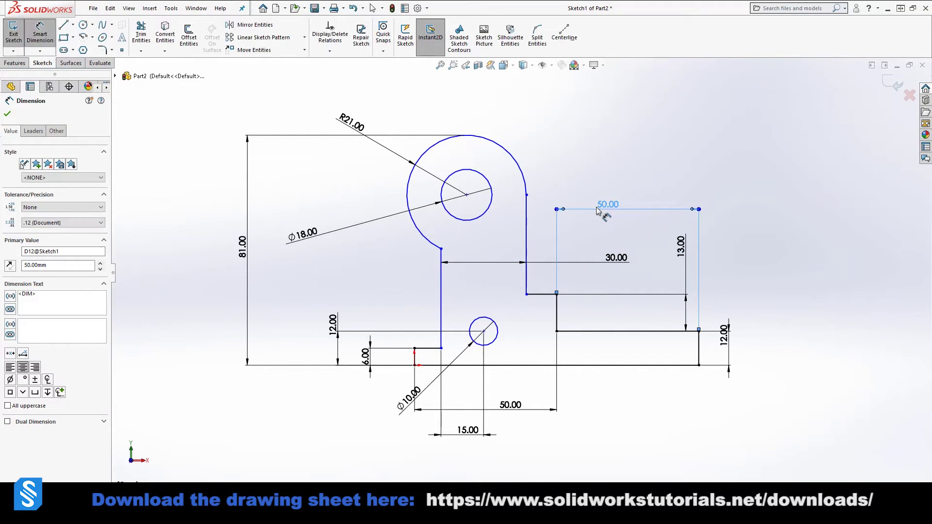
click(580, 143)
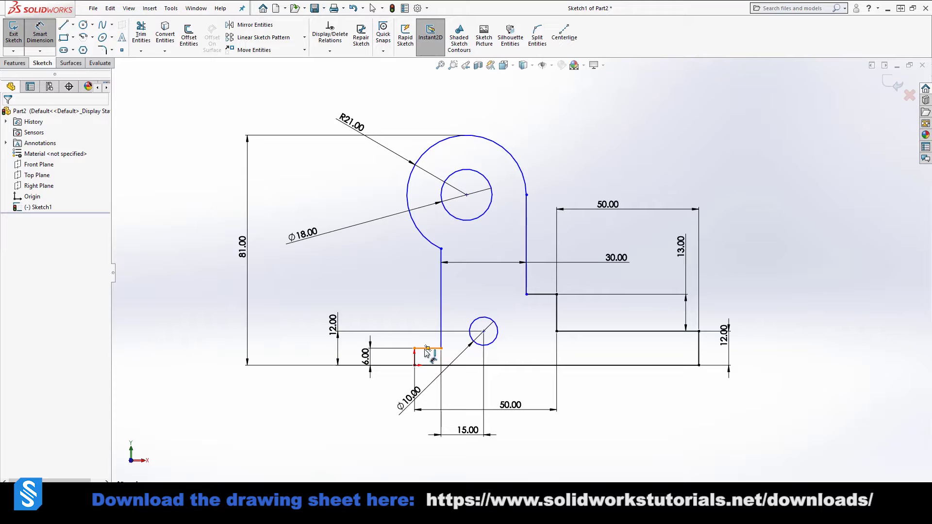
Dimension the short horizontal ledge at the base's left end to 8 mm
mouse_move(1, 86)
mouse_down()
mouse_move(491, 146)
mouse_move(543, 1)
mouse_up()
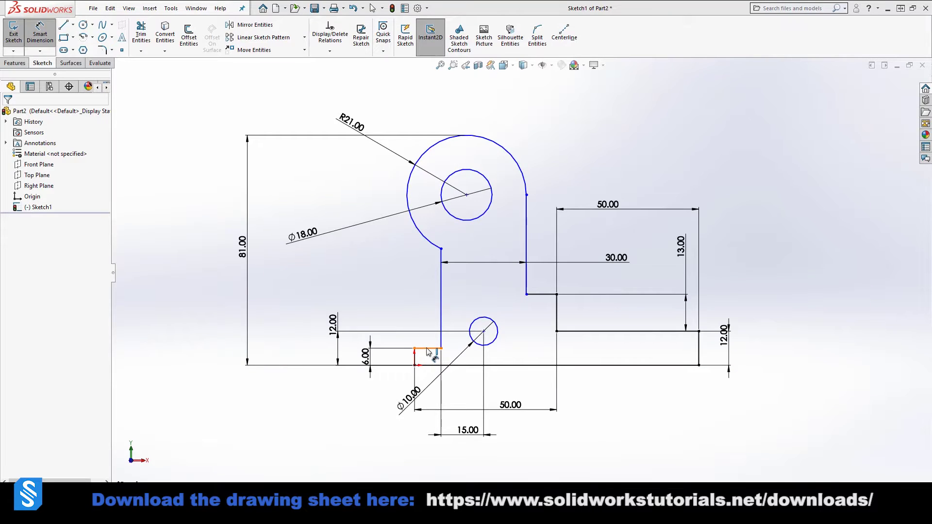
click(427, 348)
click(357, 293)
text(8)
key(Return)
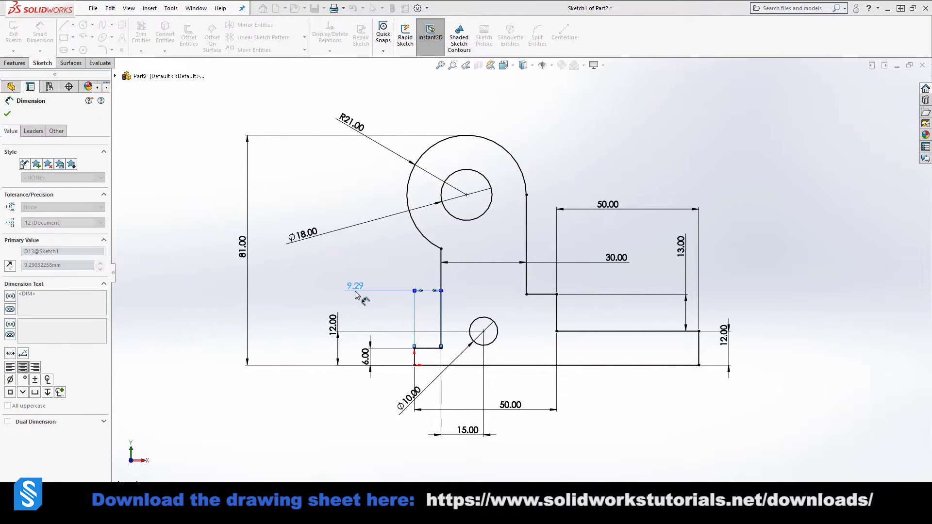
click(625, 170)
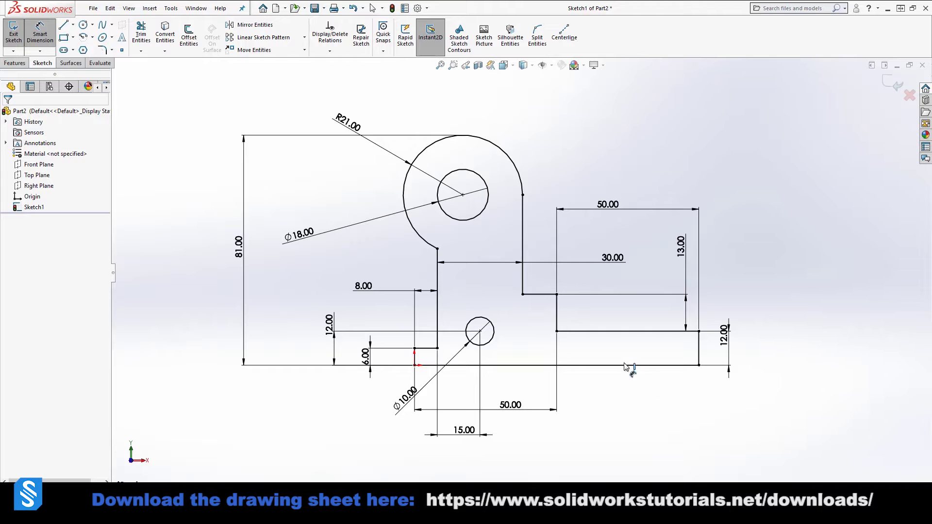
Check the width on the exercise drawing, and extrude the side-profile sketch as a boss with the Mid Plane end condition
drag(366, 480, 530, 4)
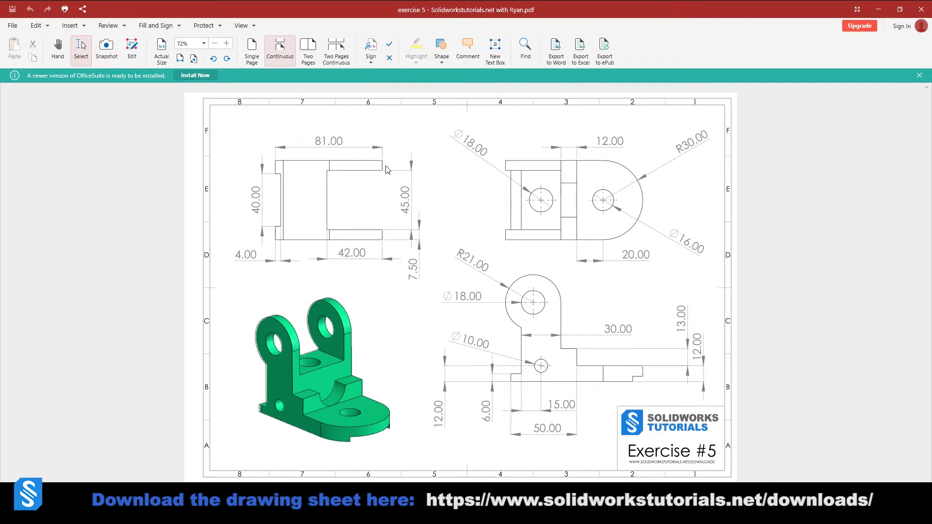
mouse_move(473, 4)
mouse_down()
mouse_move(0, 343)
mouse_move(0, 480)
mouse_up()
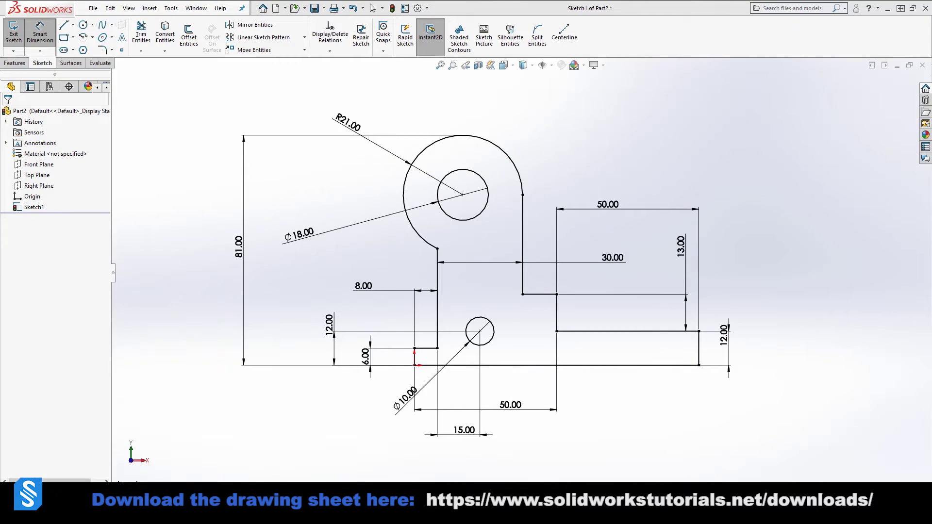
click(15, 62)
click(17, 35)
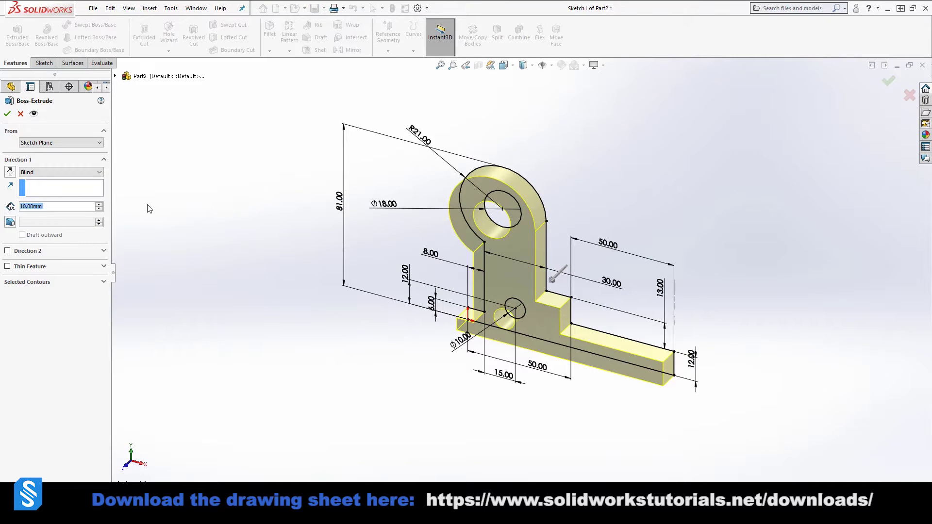
click(43, 173)
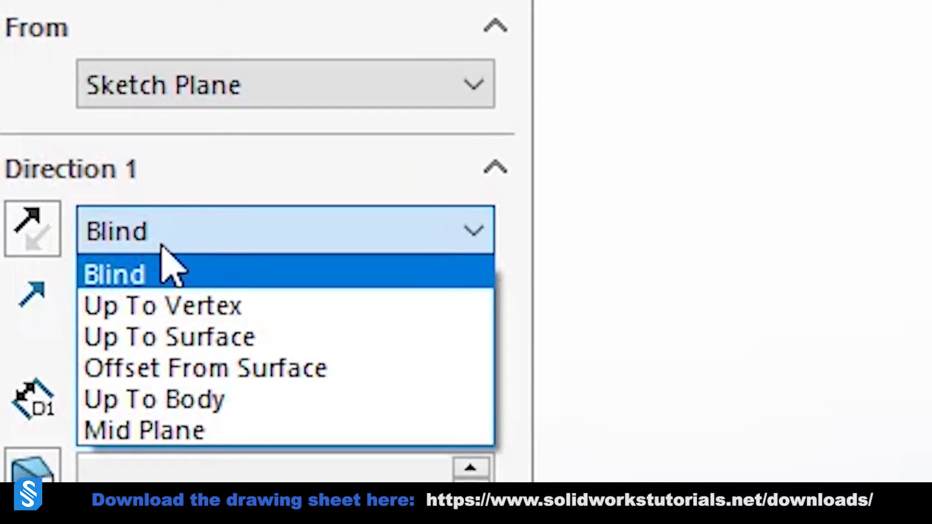
click(208, 431)
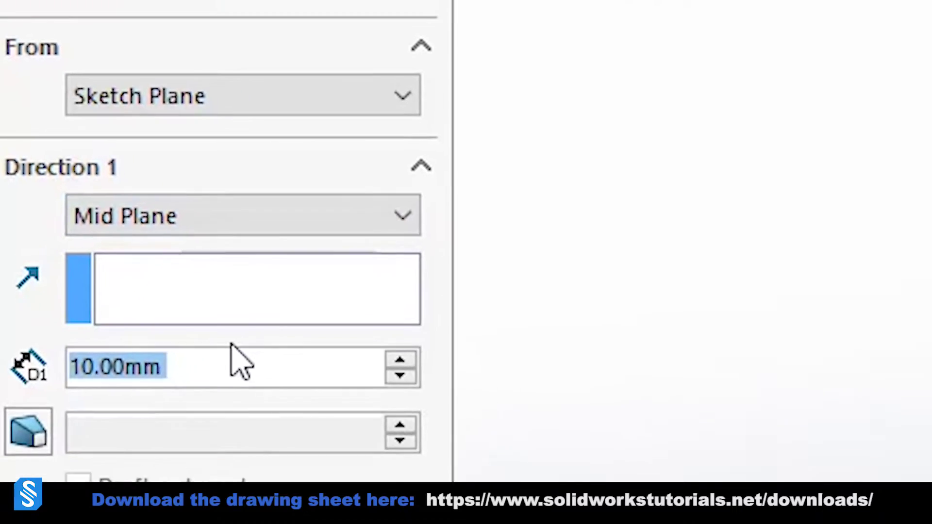
scroll(281, 401, up, 5)
key(Return)
click(732, 214)
mouse_move(618, 393)
middle_down()
mouse_move(604, 367)
mouse_move(563, 352)
mouse_move(536, 410)
mouse_move(580, 456)
mouse_move(649, 339)
mouse_move(626, 416)
mouse_move(651, 405)
mouse_move(563, 345)
middle_up()
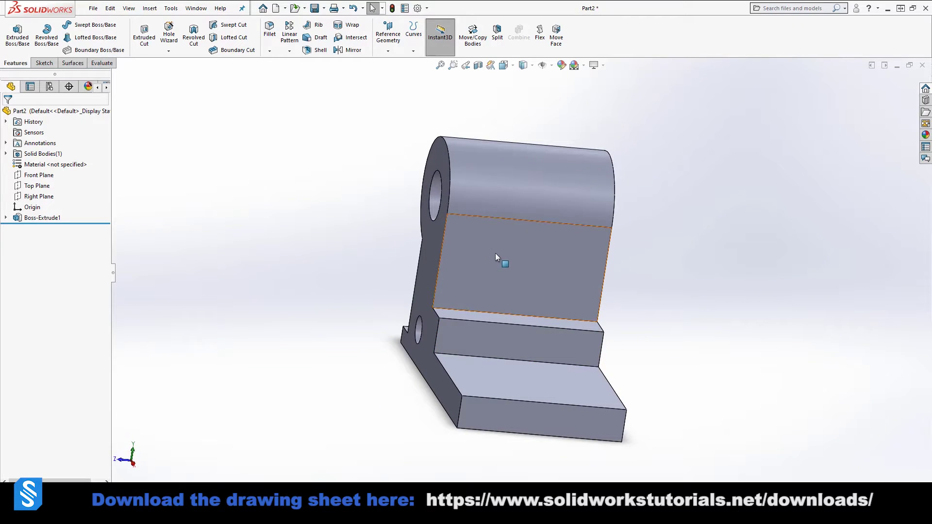
Start a sketch on the upright flat face between the rounded top and the step, and view it face-on
click(496, 253)
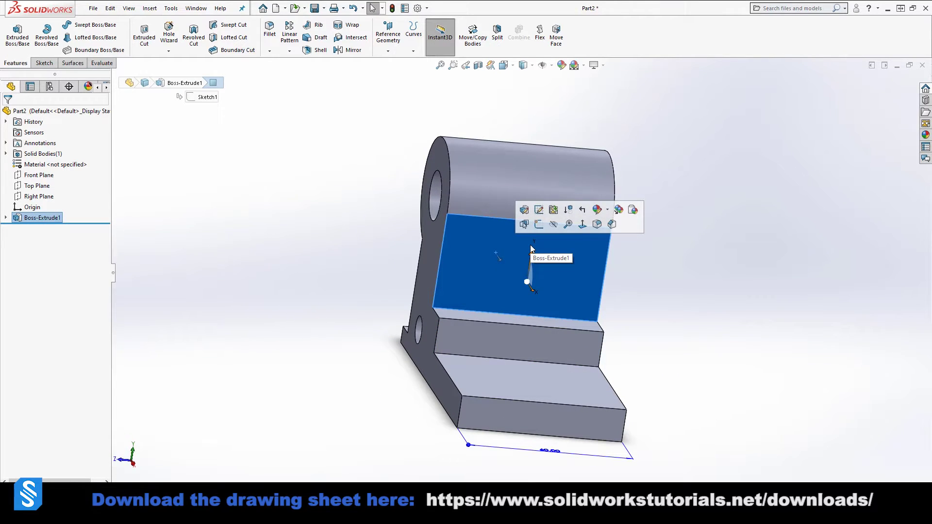
click(539, 223)
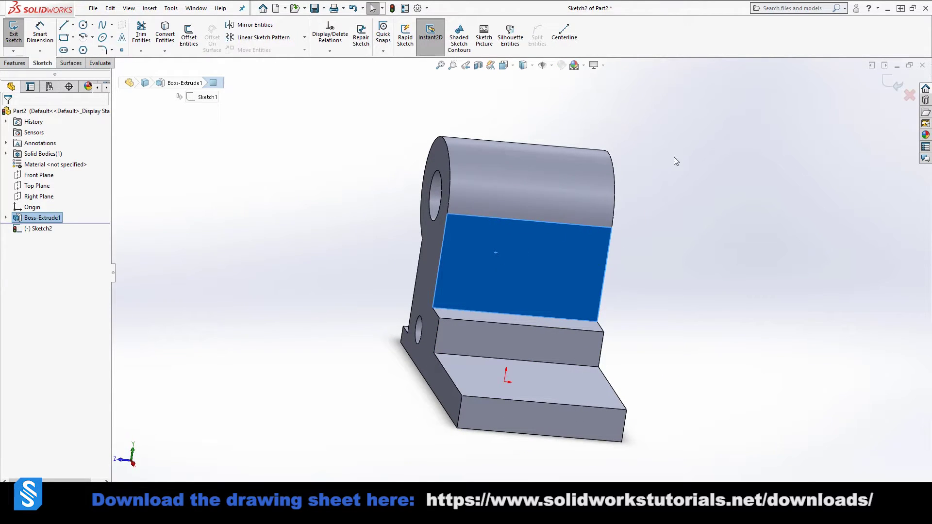
click(634, 251)
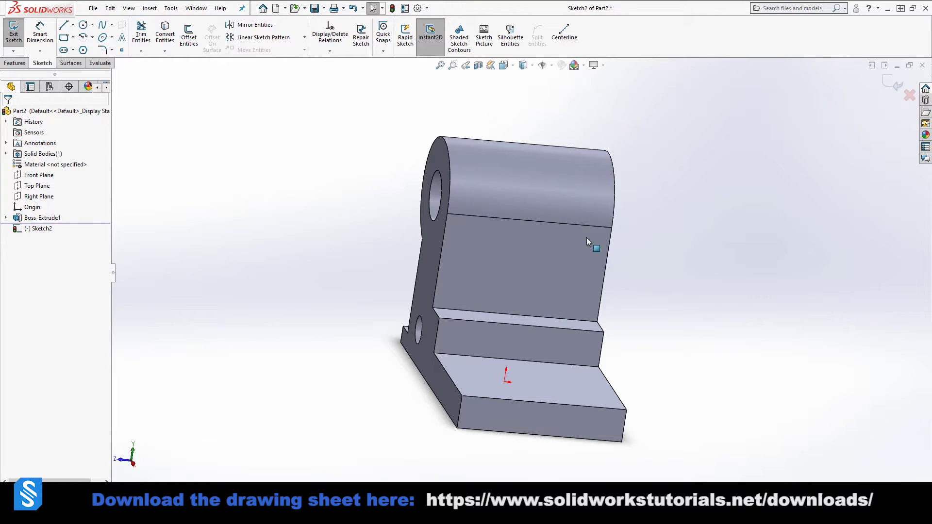
click(586, 238)
key(space)
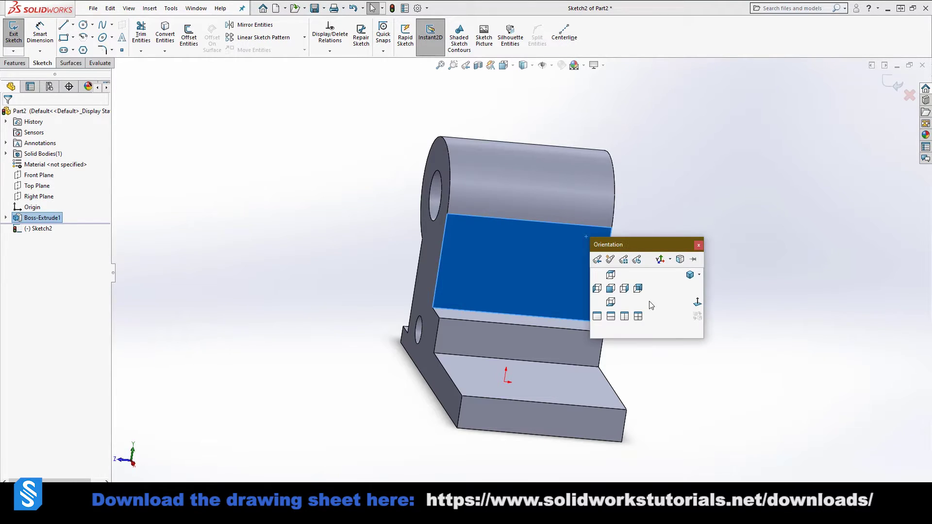
click(696, 302)
click(823, 320)
key(z)
key(z)
key(z)
key(z)
scroll(598, 247, down, 3)
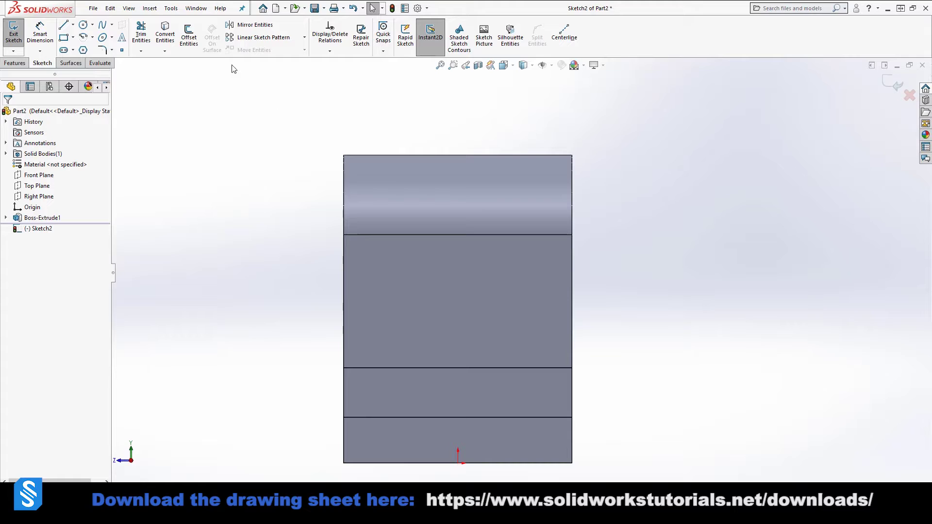
Sketch a corner rectangle from the part's top edge down into the upright face, leaving about 8 mm and 9 mm at the sides
click(63, 38)
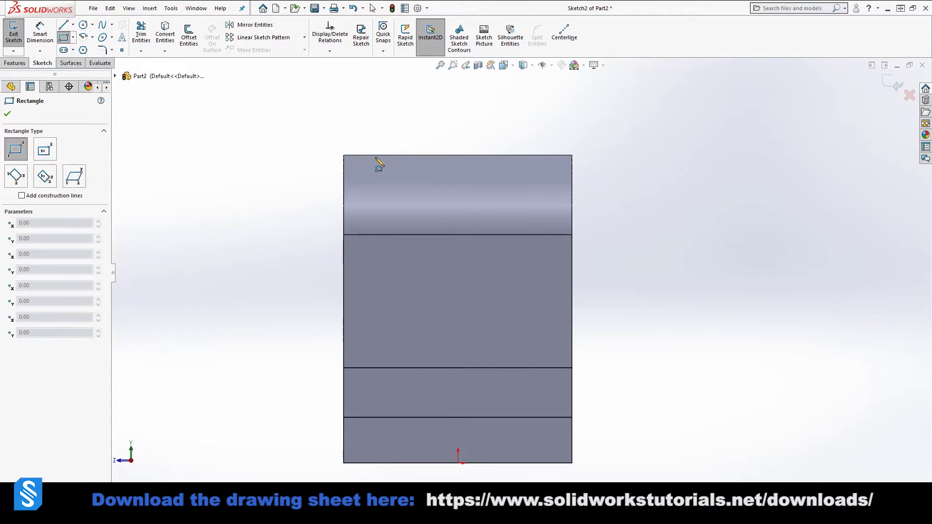
click(376, 156)
click(542, 330)
key(Escape)
Dimension the gap between the rectangle's right side and the part's right edge to 7.5 mm
right_drag(651, 369, 637, 18)
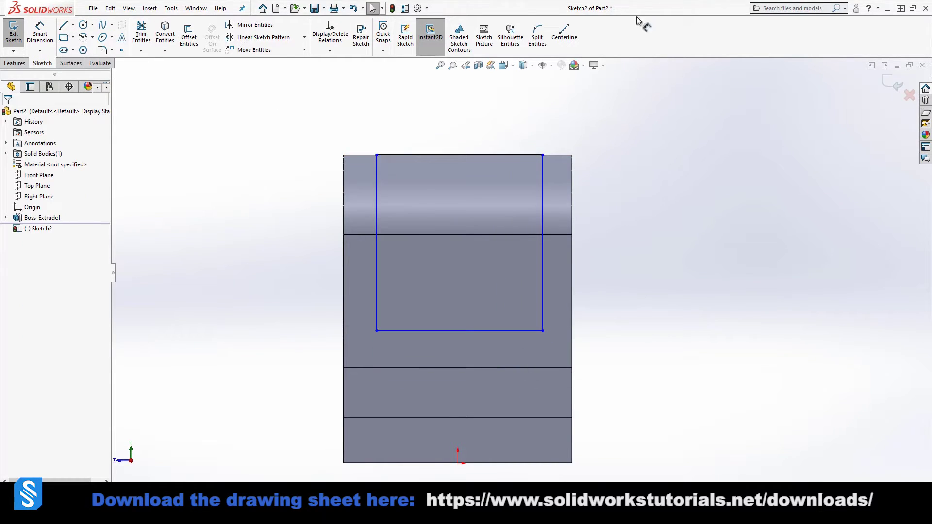
click(543, 178)
click(571, 184)
click(556, 130)
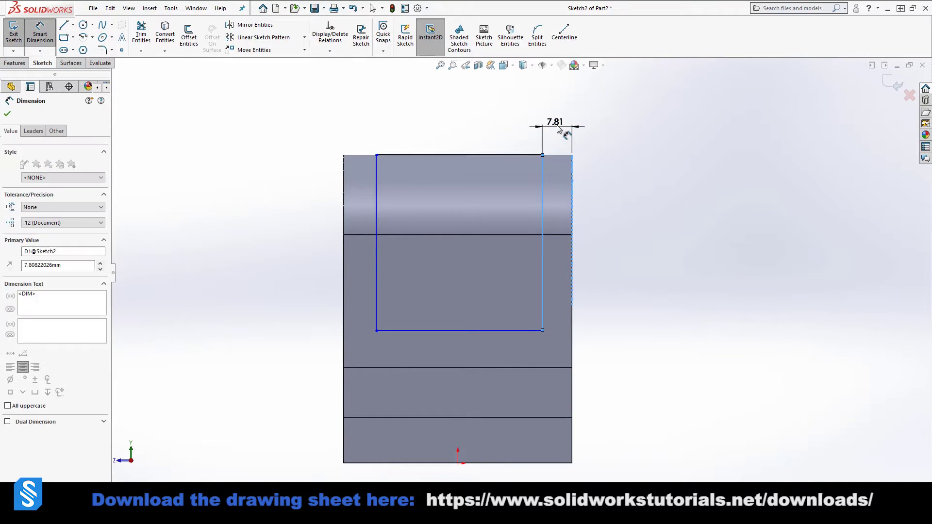
text(7.5)
key(Return)
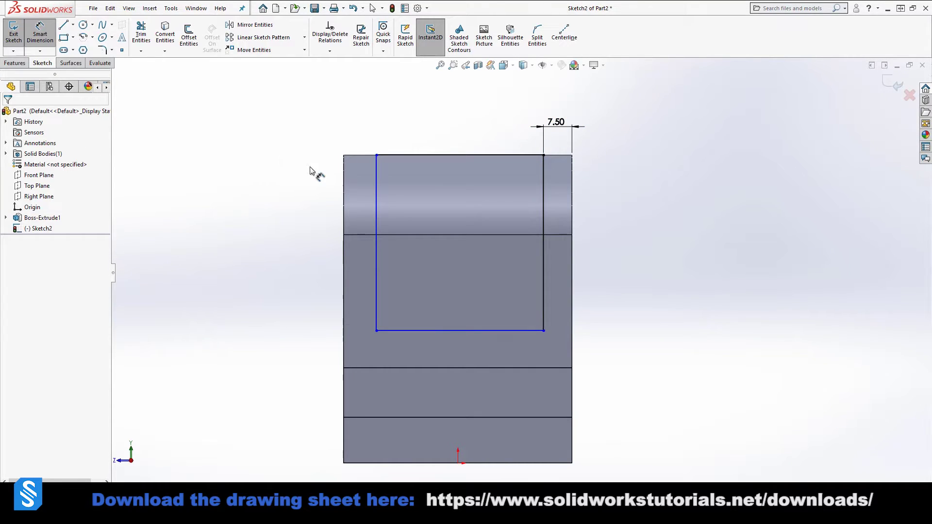
Dimension the gap between the rectangle's left side and the part's left edge to 7.5 mm
click(344, 174)
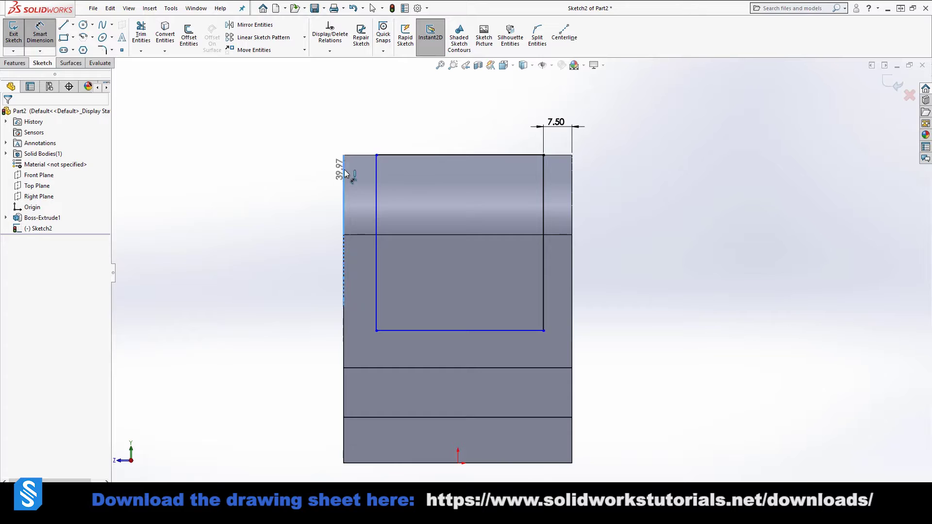
click(377, 168)
click(359, 128)
text(7.5)
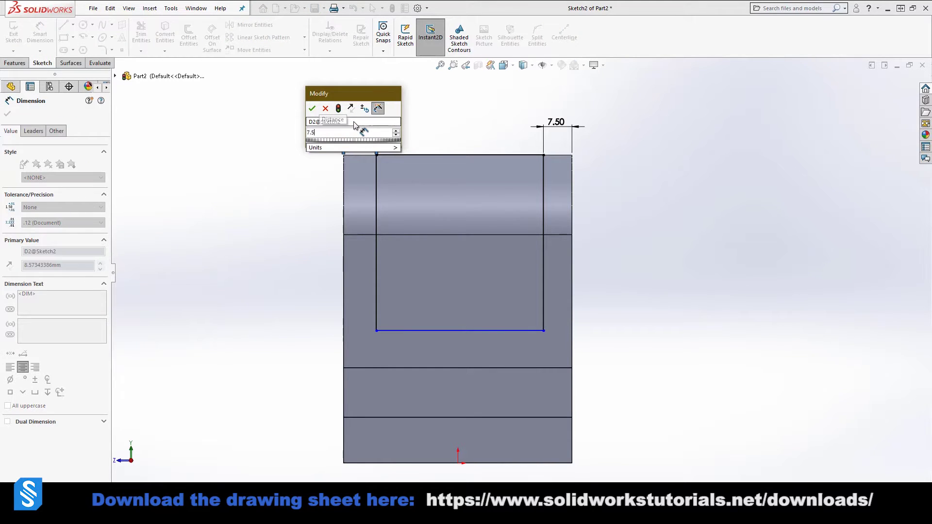
key(Return)
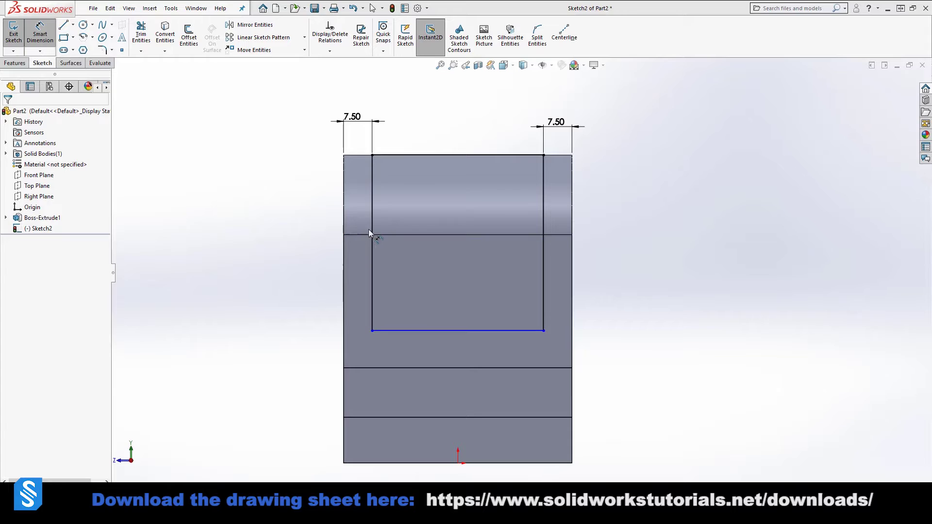
Dimension the rectangle's height to 42 mm, and leave dimensioning without adding a width dimension
click(369, 232)
click(291, 236)
text(42)
key(Return)
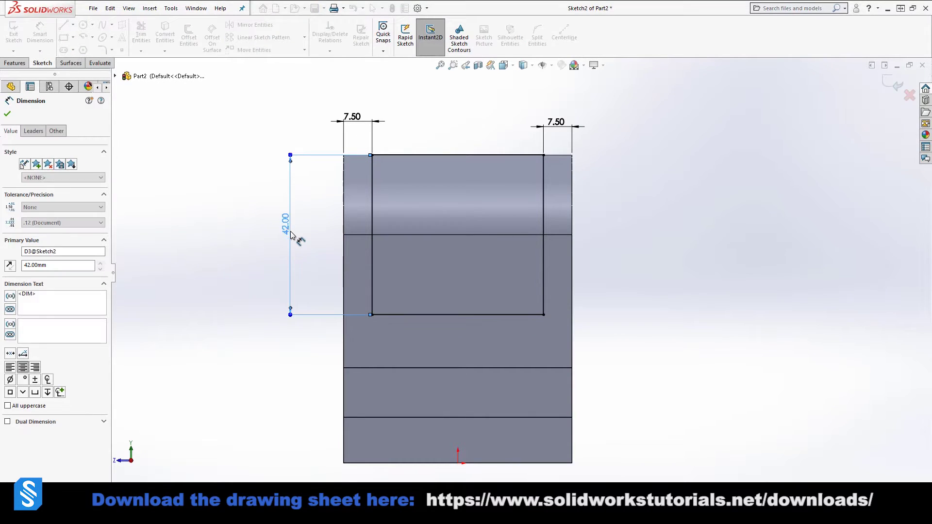
click(469, 156)
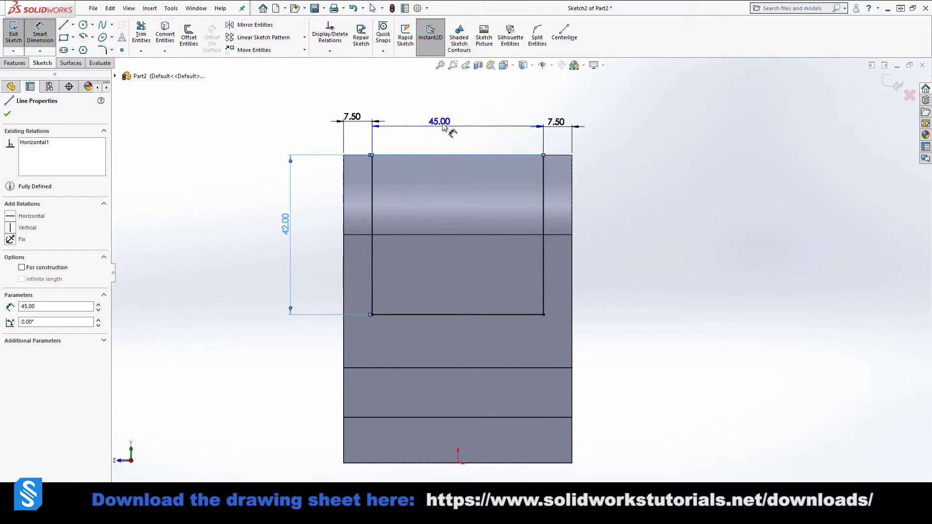
key(Escape)
Cut the rectangle sketch through the upright section with an Extruded Cut set to Through All
scroll(475, 271, up, 3)
middle_drag(519, 283, 504, 314)
click(15, 63)
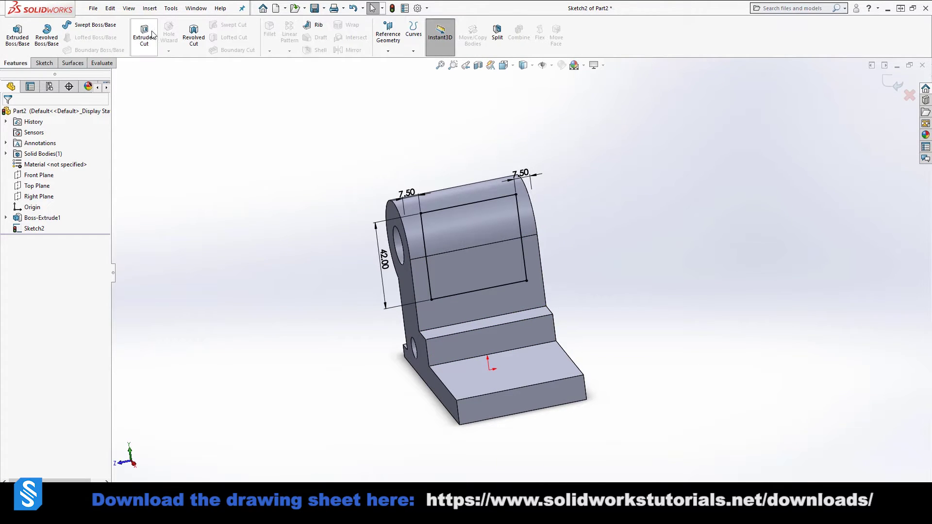
click(144, 35)
click(51, 171)
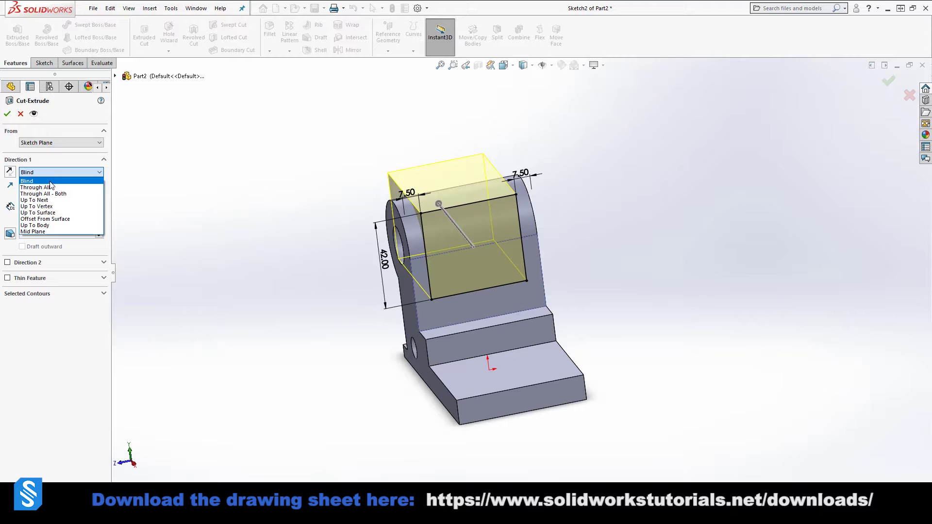
click(39, 188)
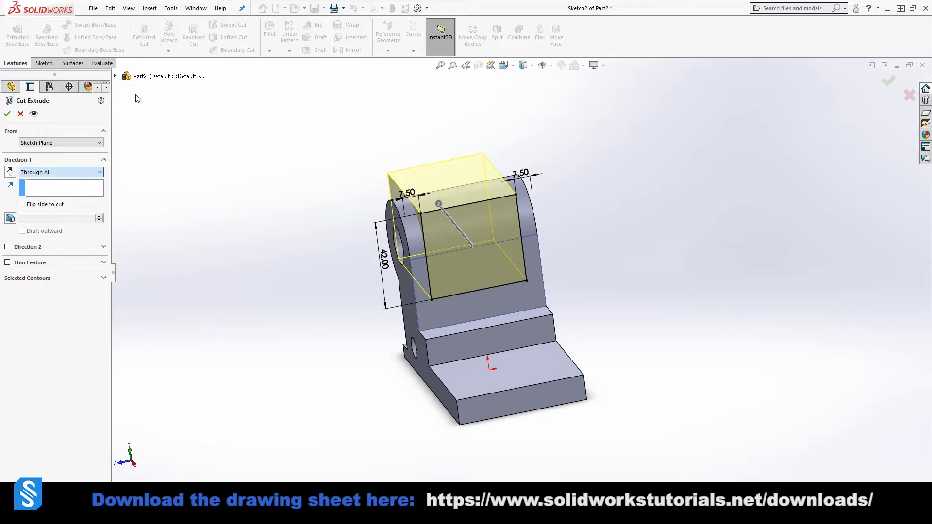
click(10, 116)
Try to round the two vertical corner edges at the base plate's free end with a symmetric 30 mm fillet
middle_drag(464, 321, 592, 276)
scroll(592, 276, down, 4)
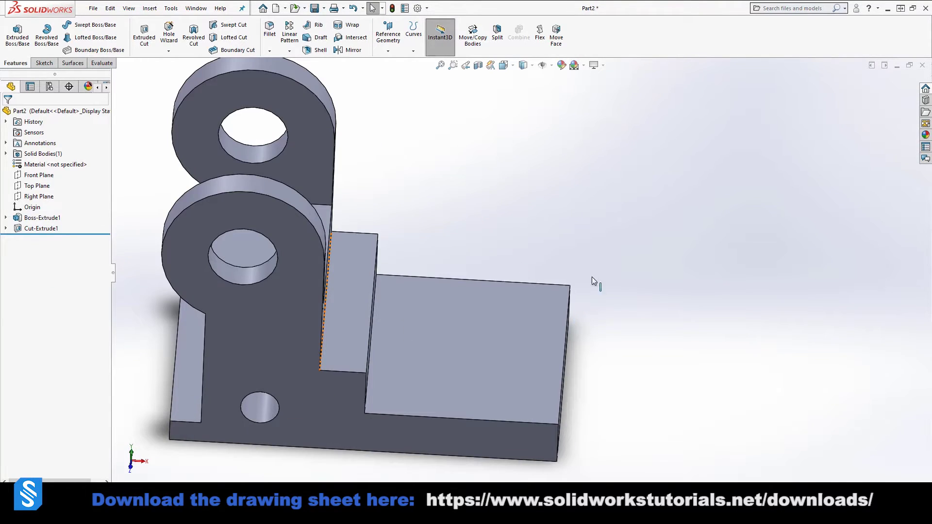
middle_drag(555, 437, 536, 432)
scroll(573, 372, up, 2)
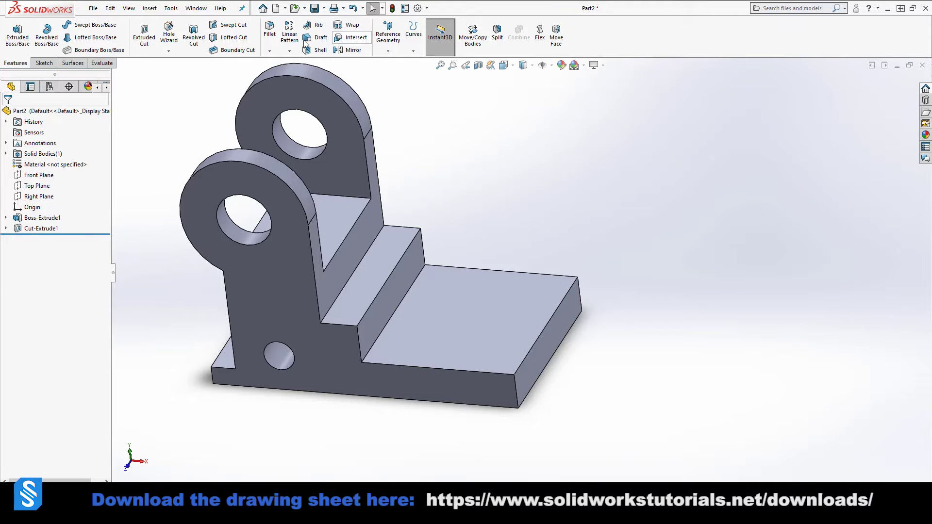
click(269, 30)
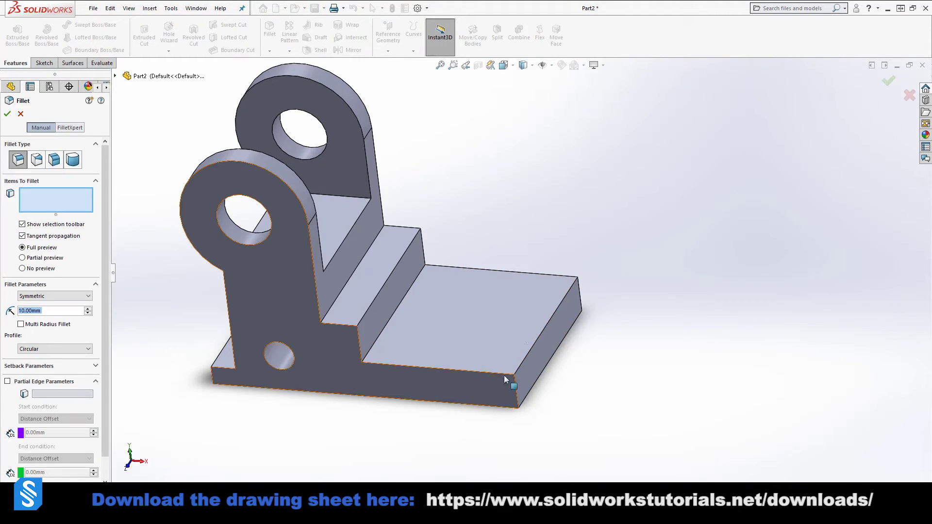
text(30)
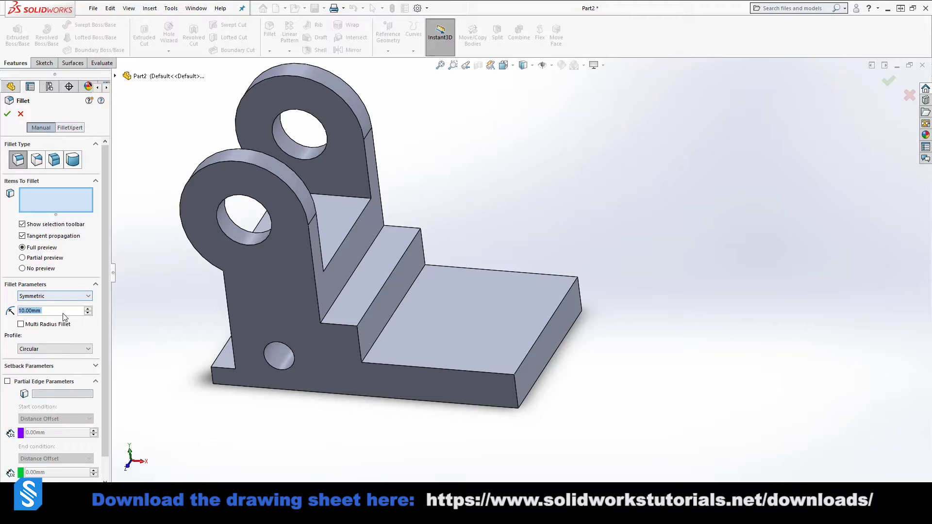
key(Return)
click(517, 395)
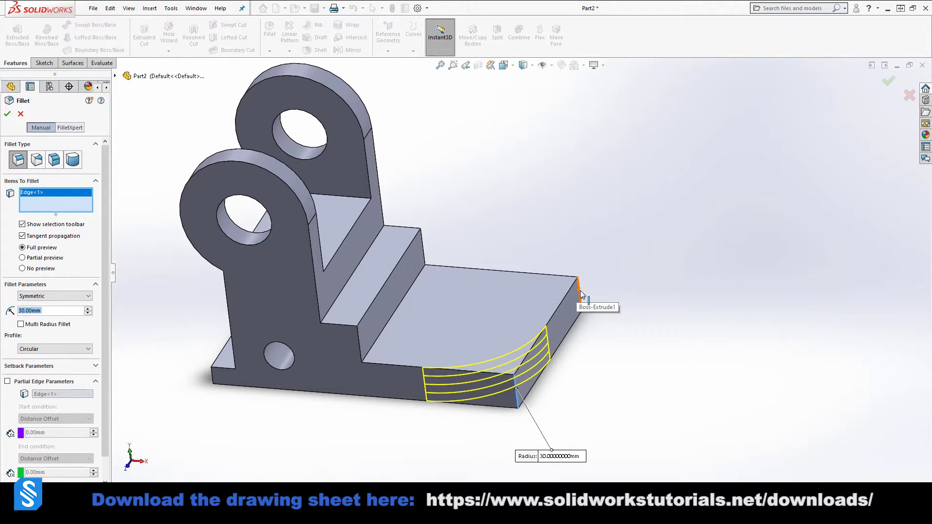
click(580, 293)
click(8, 114)
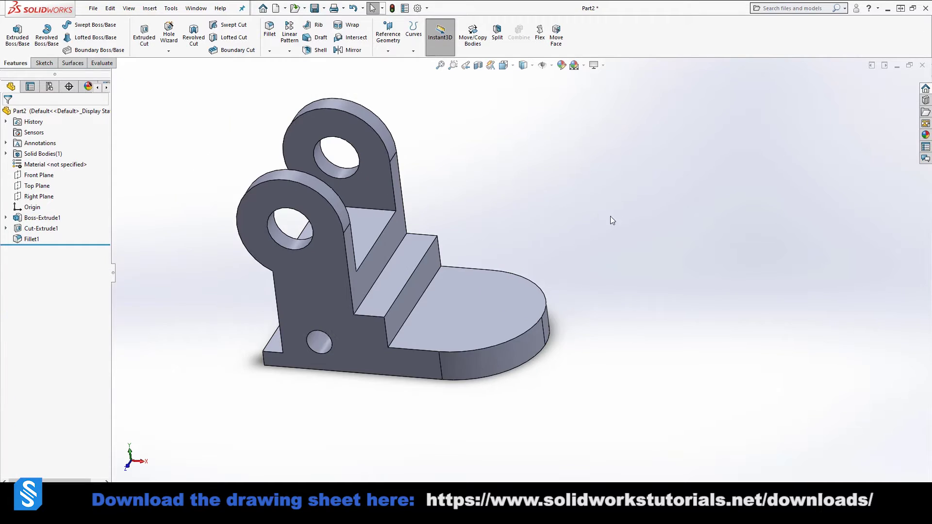
Examine the rounded end of the base plate and undo the corner fillet
middle_drag(610, 217, 508, 311)
scroll(478, 324, down, 3)
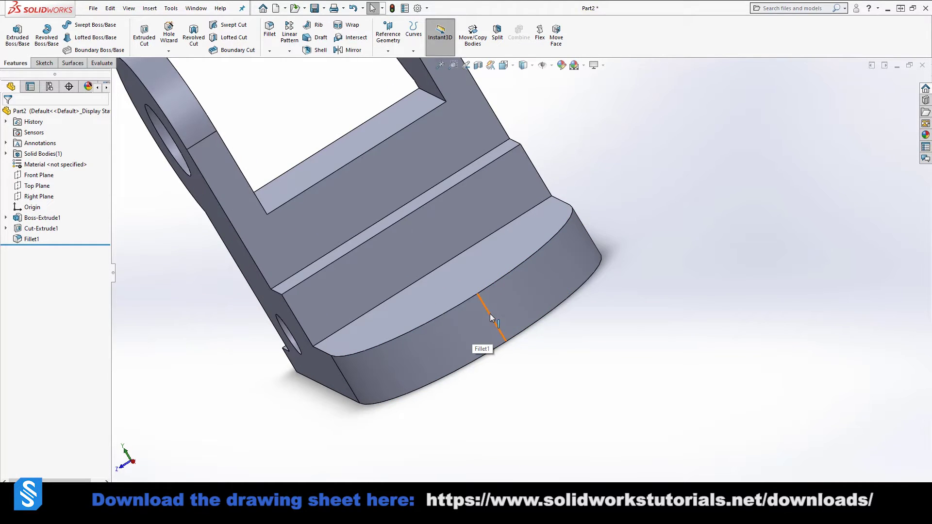
click(31, 238)
key(ctrl+z)
Start a sketch on the top face of the base plate's free end and view it face-on
middle_drag(689, 290, 671, 323)
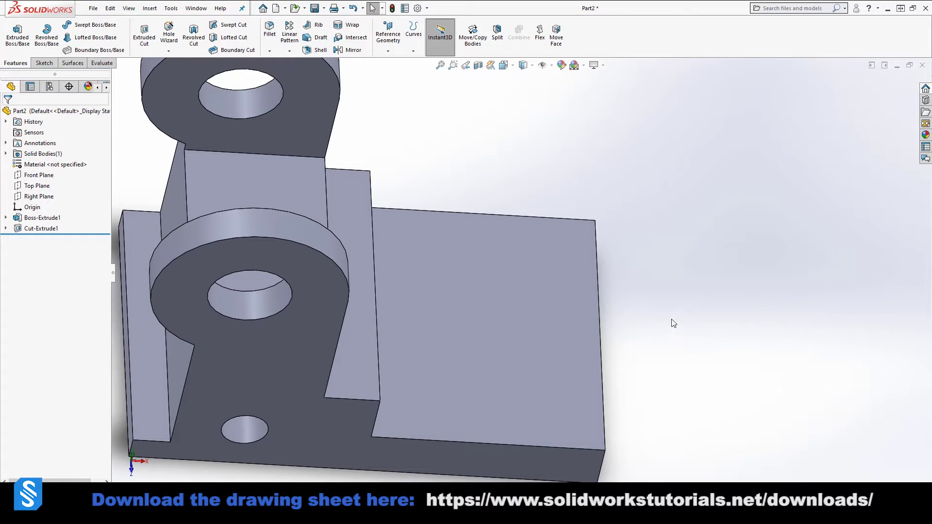
scroll(672, 322, up, 3)
scroll(609, 362, down, 2)
middle_drag(593, 352, 565, 303)
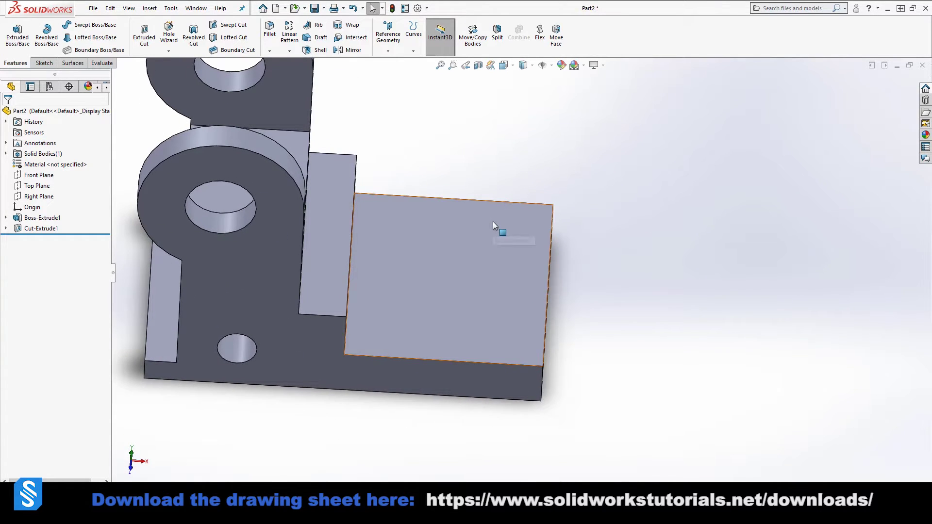
click(493, 221)
click(537, 194)
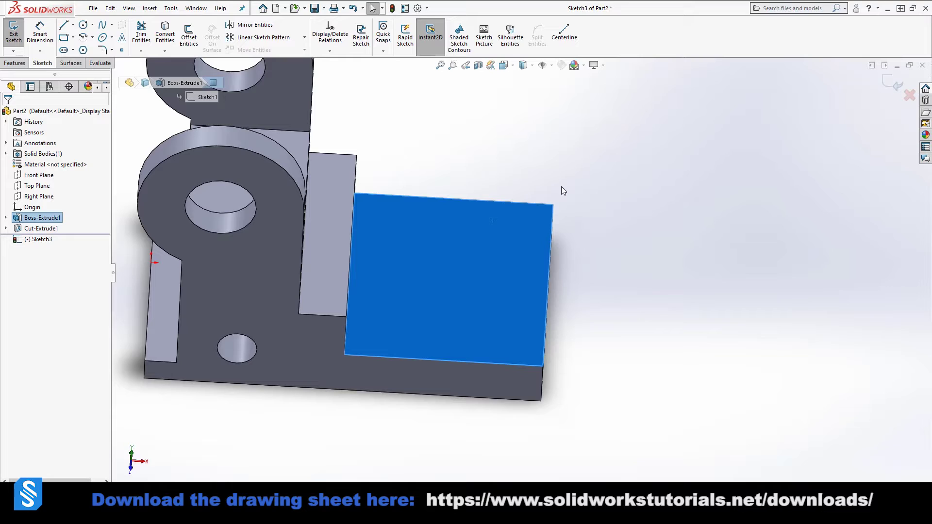
key(space)
click(672, 252)
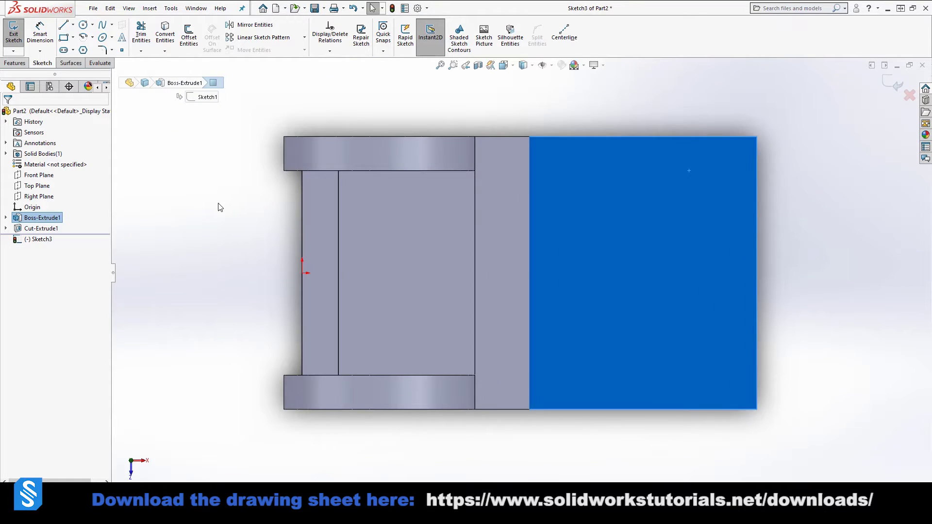
click(84, 25)
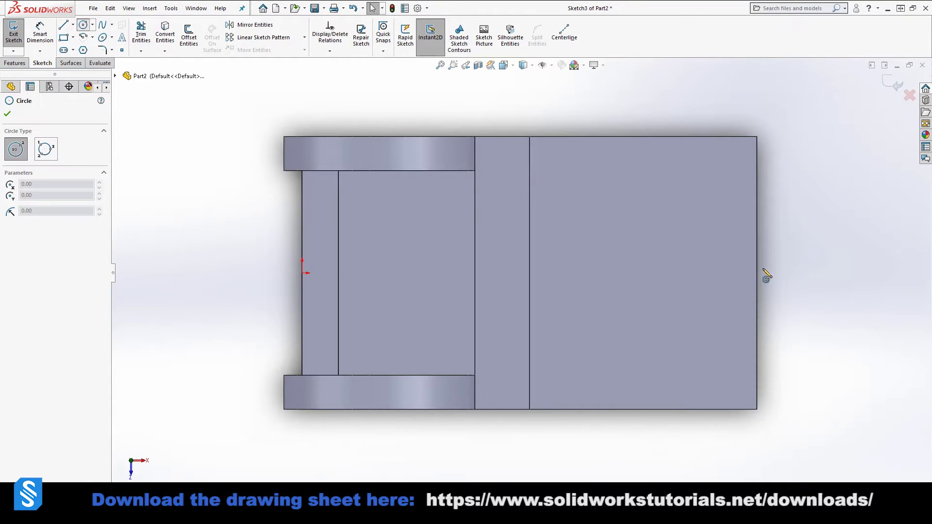
click(655, 270)
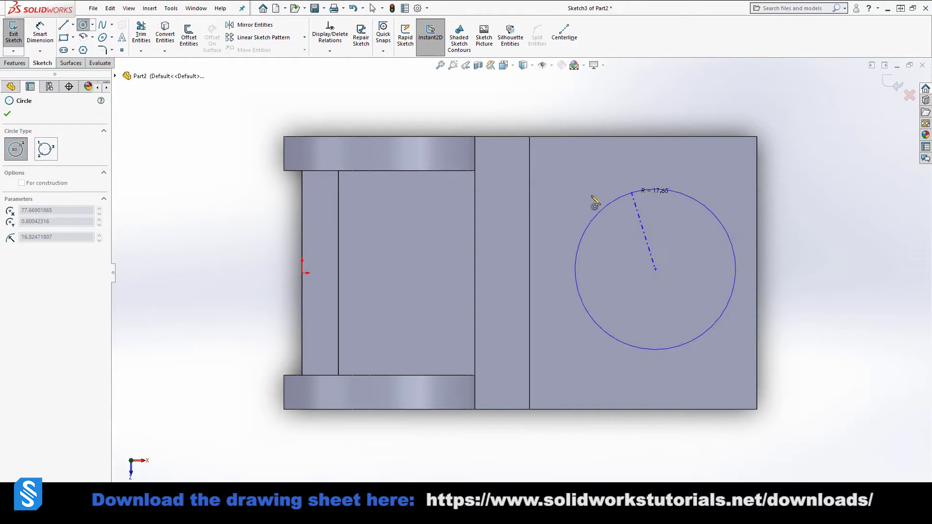
click(654, 212)
key(Escape)
key(Delete)
Sketch a circle centred near the base plate's middle line, with its circumference on the plate's outer end edge
right_drag(435, 245, 490, 250)
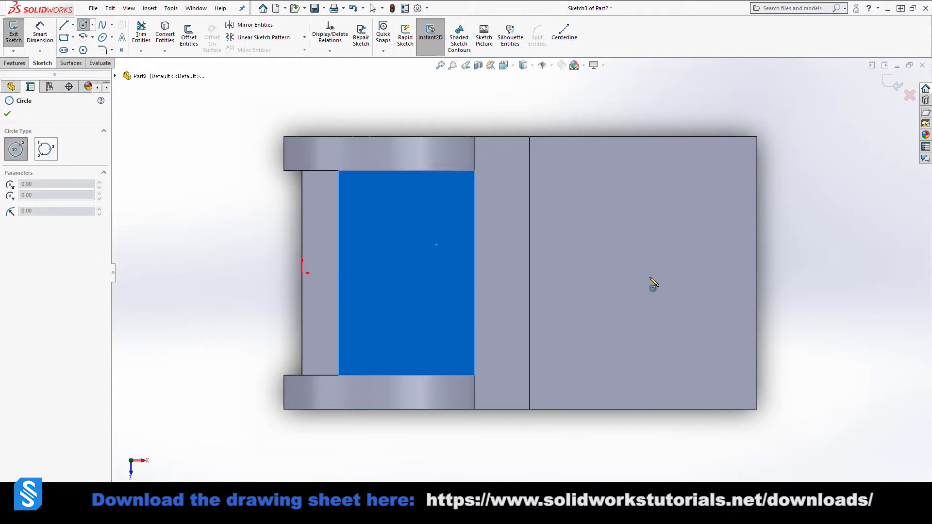
click(607, 273)
click(759, 257)
key(Escape)
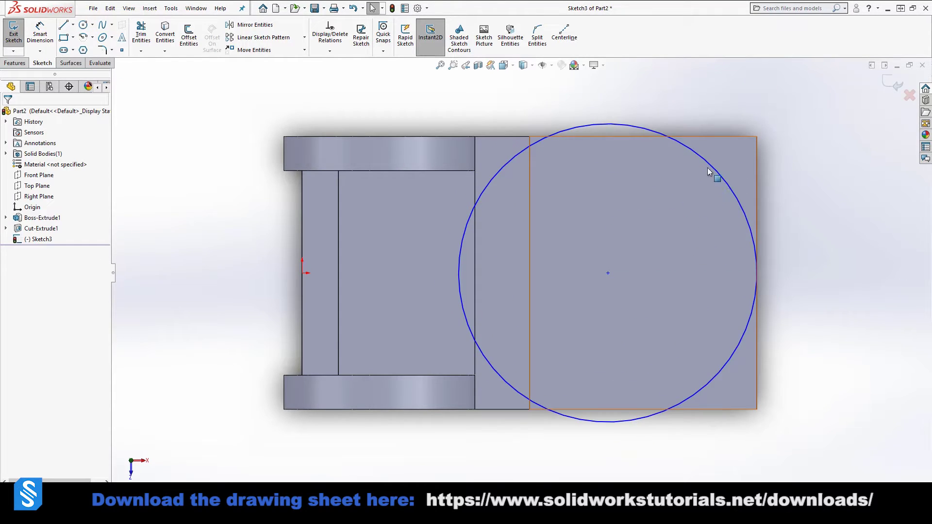
Make the circle tangent to the upper long edge of the base plate
click(698, 153)
click(645, 125)
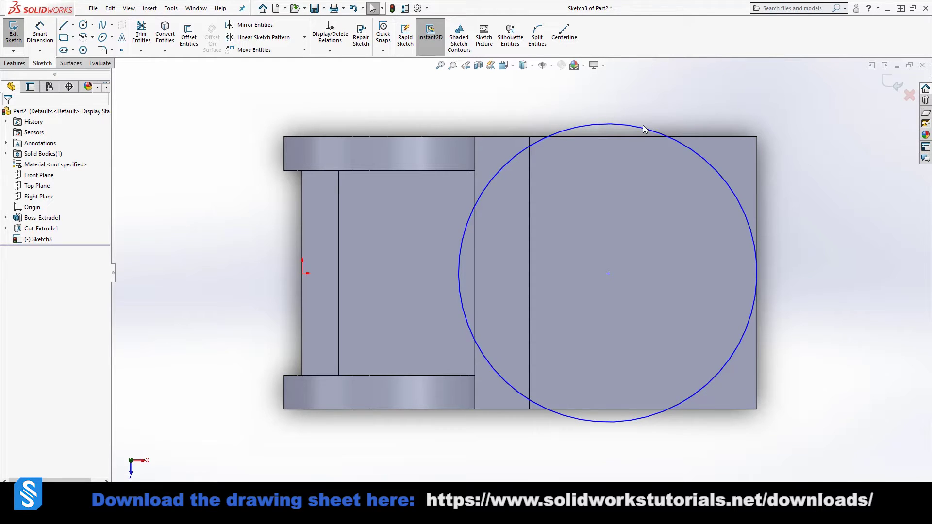
click(650, 132)
ctrl+click(708, 138)
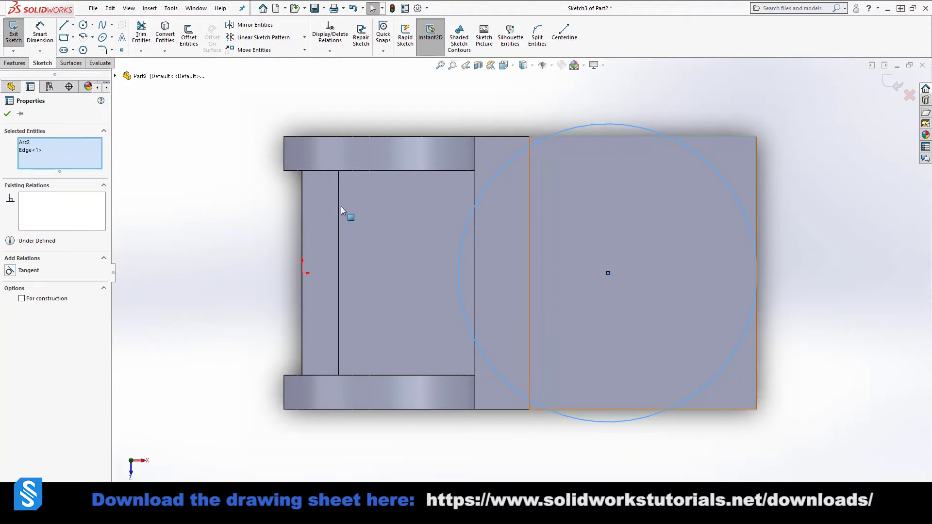
click(10, 271)
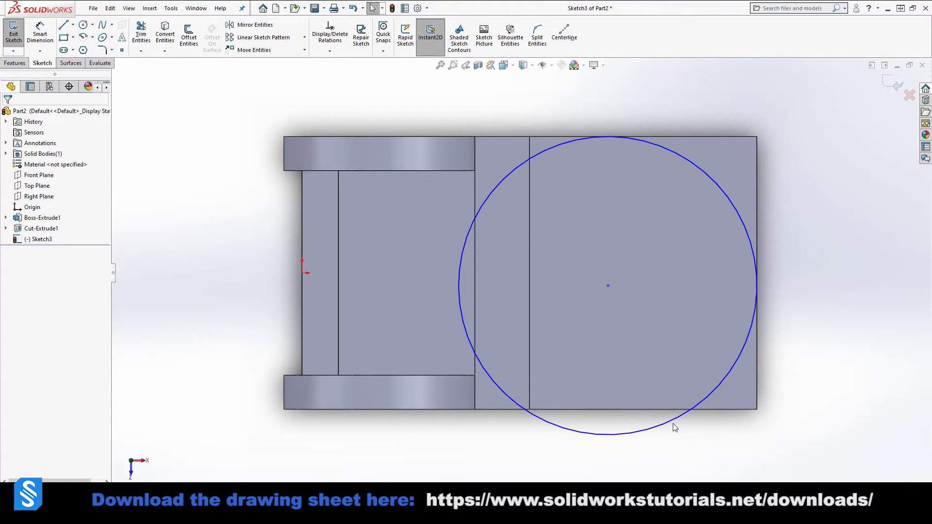
Make the circle tangent to the lower long edge of the base plate
click(671, 420)
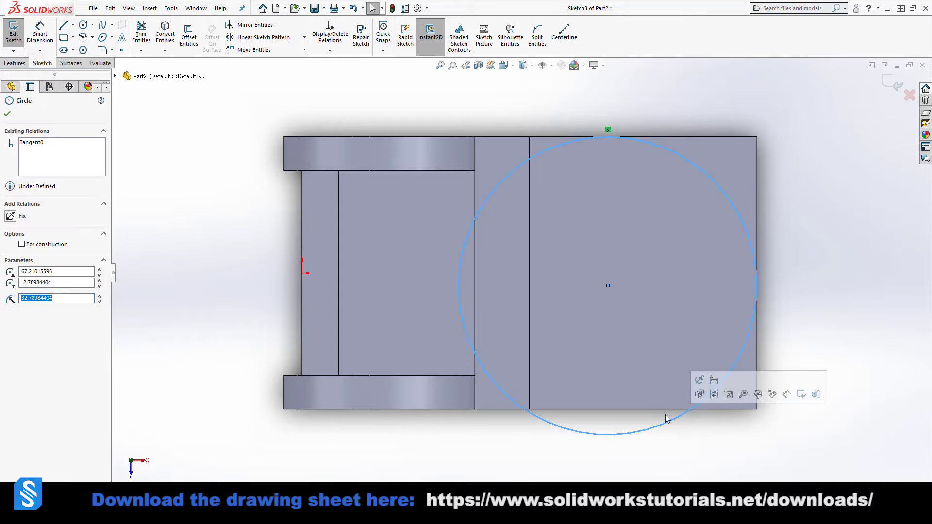
ctrl+click(662, 409)
ctrl+click(511, 415)
click(10, 271)
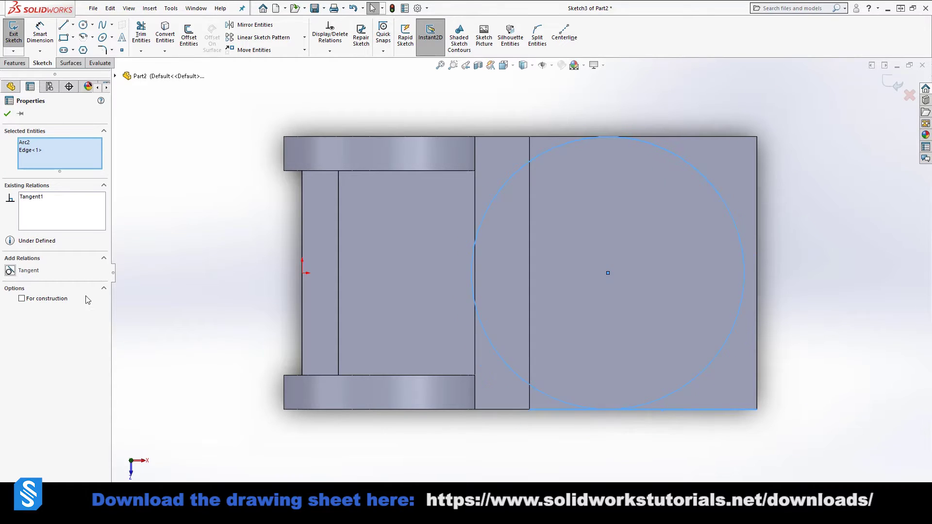
click(864, 372)
Make the circle tangent to the outer end edge of the base plate
click(743, 272)
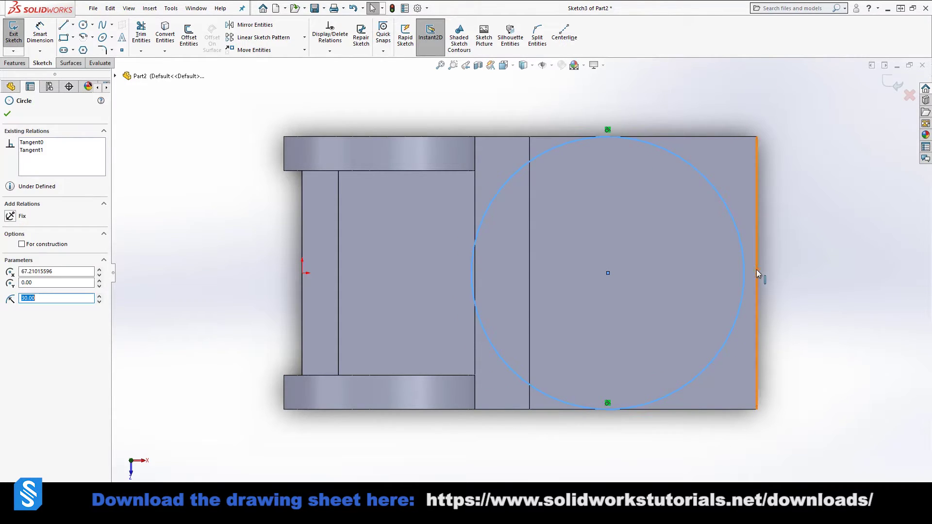
ctrl+click(756, 273)
click(18, 268)
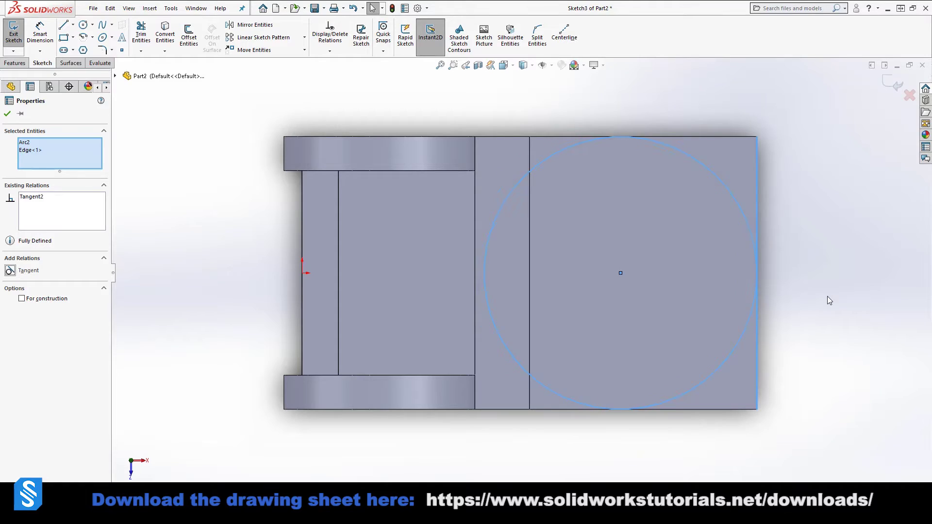
click(834, 289)
Extrude-cut the two corner regions outside the circle at the base plate's free end, blind to a depth of 60 mm
click(19, 64)
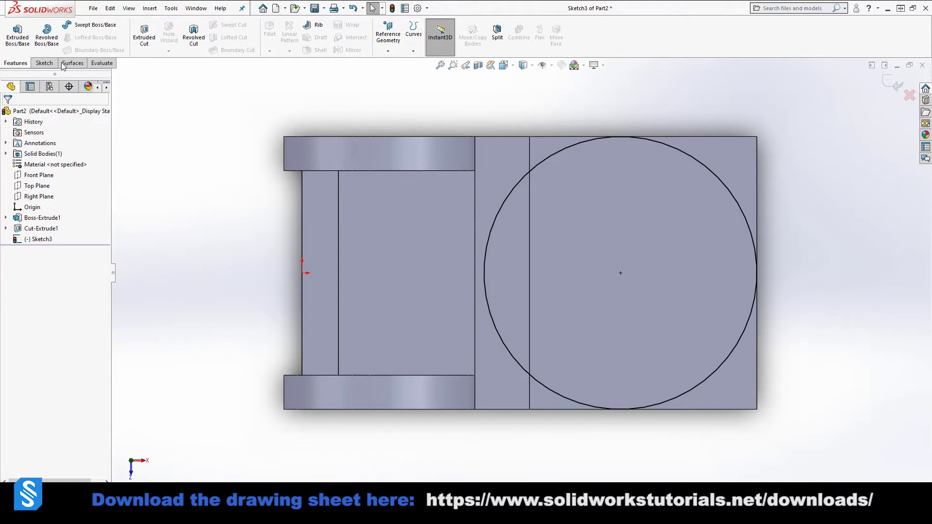
click(144, 35)
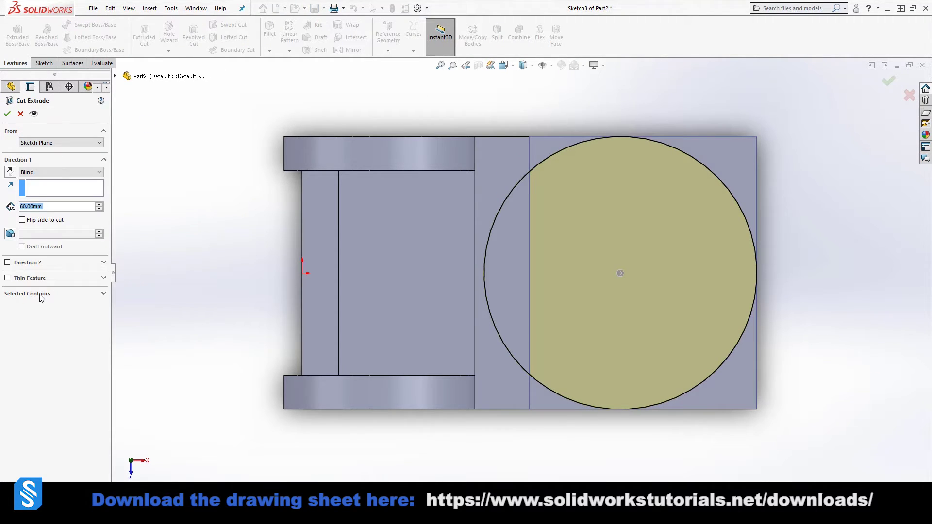
click(41, 294)
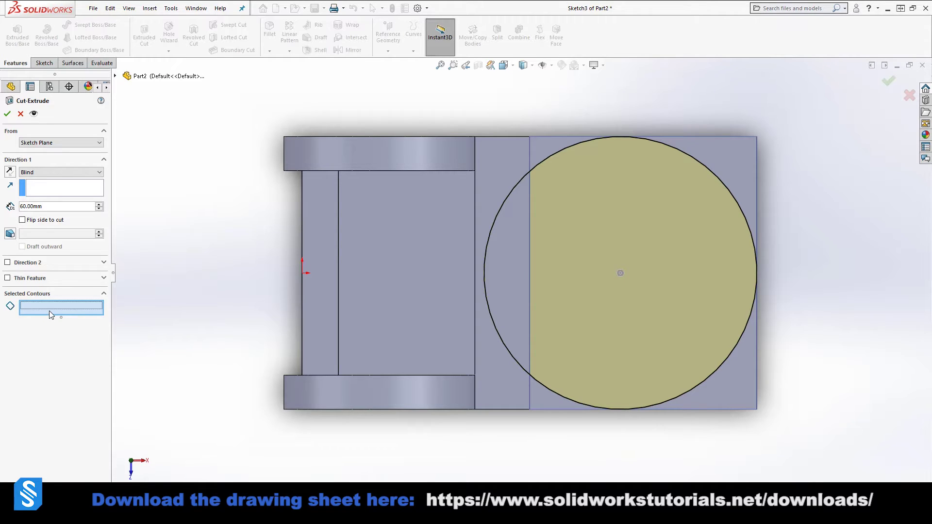
click(725, 178)
click(739, 387)
middle_drag(739, 387, 745, 231)
scroll(755, 385, up, 3)
scroll(651, 361, down, 2)
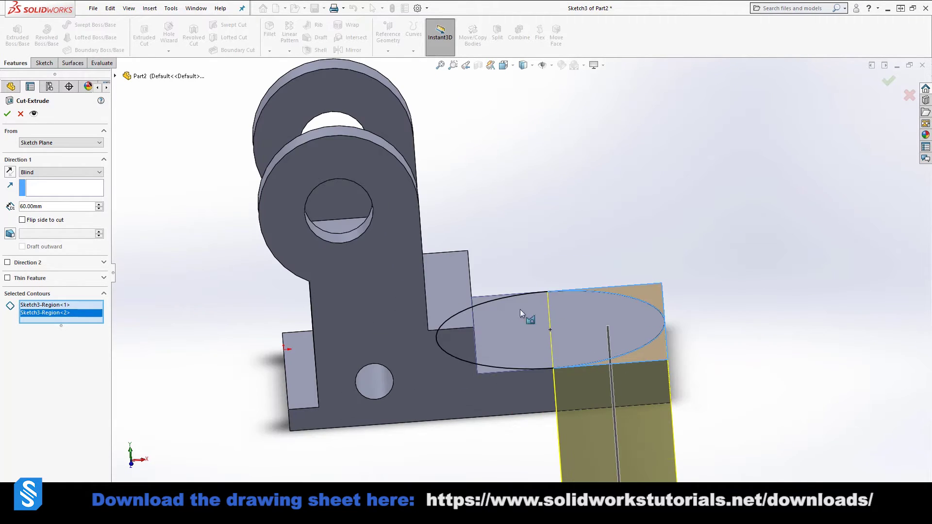
click(13, 113)
Inspect the rounded end of the base plate and check the remaining holes in the exercise 5 PDF drawing
middle_drag(635, 156, 659, 296)
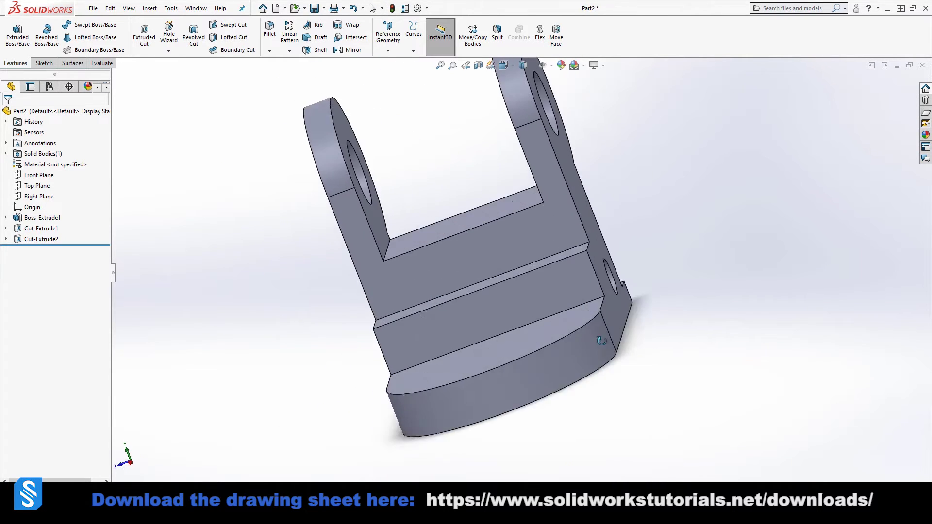
middle_drag(601, 340, 615, 422)
middle_drag(580, 357, 602, 409)
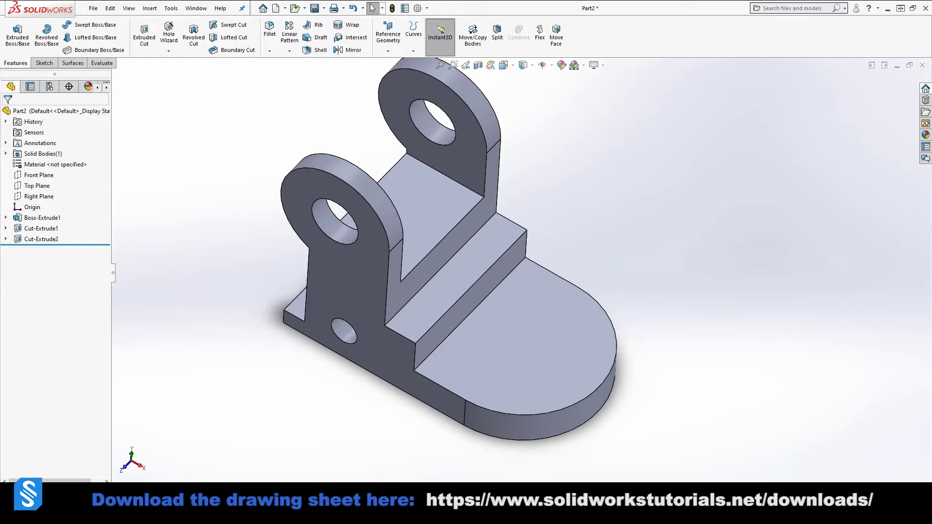
mouse_move(1, 262)
mouse_down()
mouse_move(110, 287)
mouse_move(389, 11)
mouse_up()
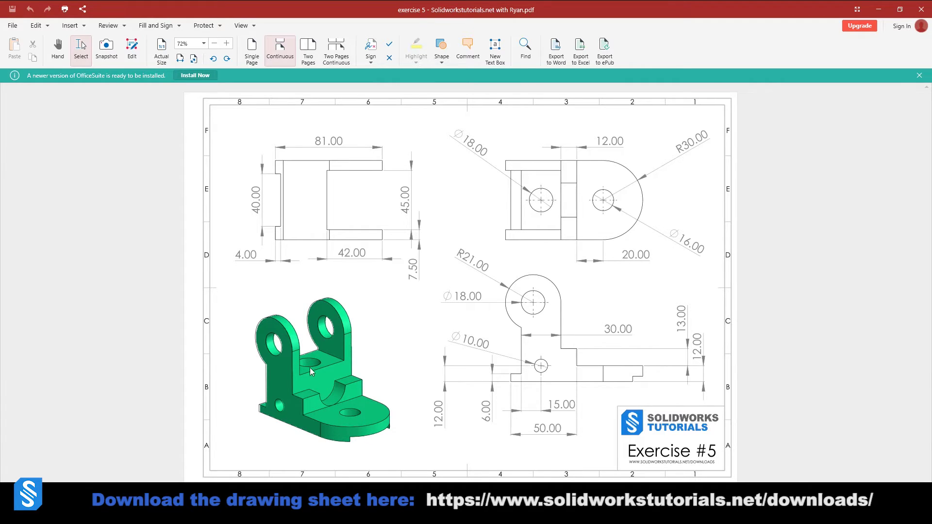
key(alt+Tab)
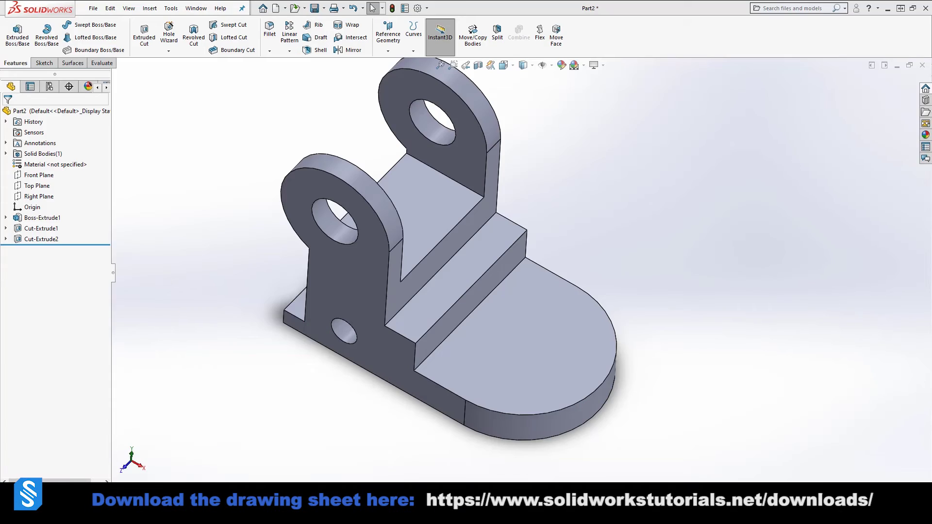
Start a sketch on the top face of the base plate's rounded end and view it face-on
click(534, 355)
click(430, 204)
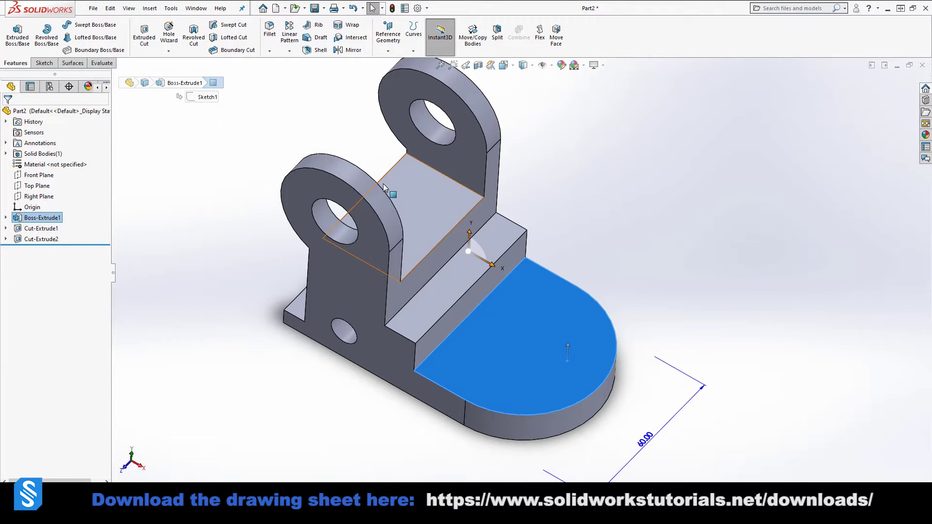
click(430, 204)
click(519, 324)
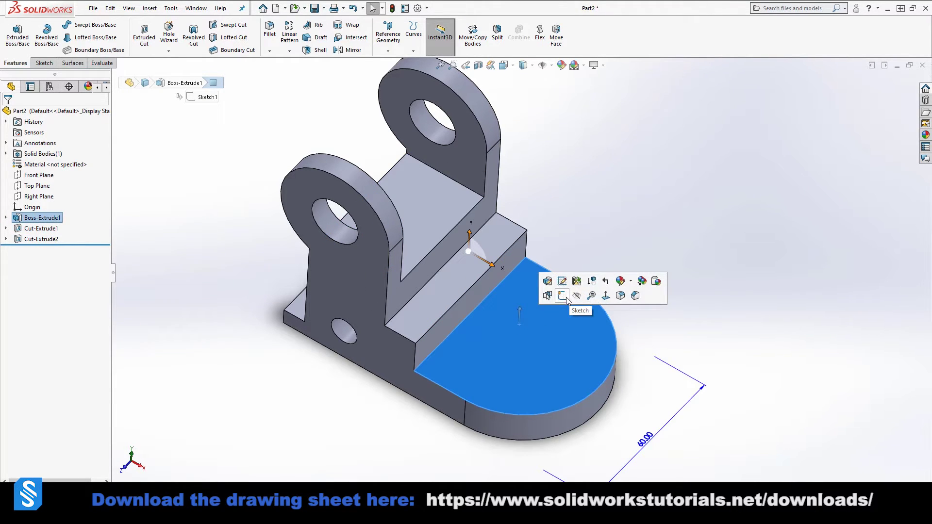
click(565, 297)
key(space)
click(678, 362)
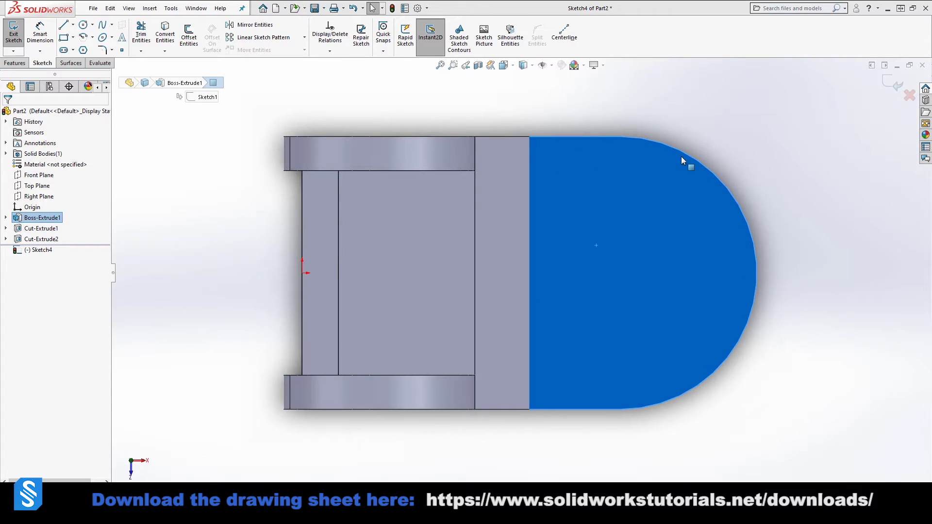
Sketch a circle about 18 mm in diameter concentric with the rounded end, and one about 10.7 mm in diameter between the lugs
click(83, 24)
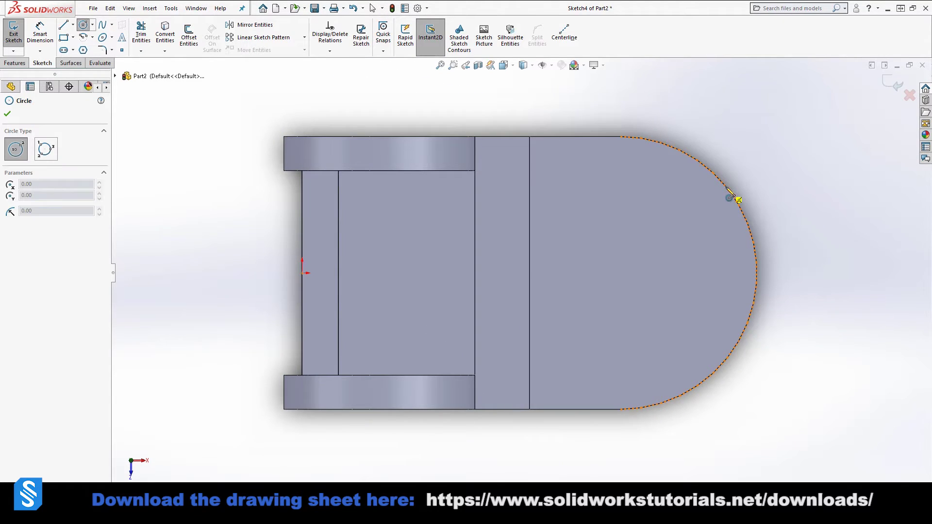
click(621, 273)
click(579, 273)
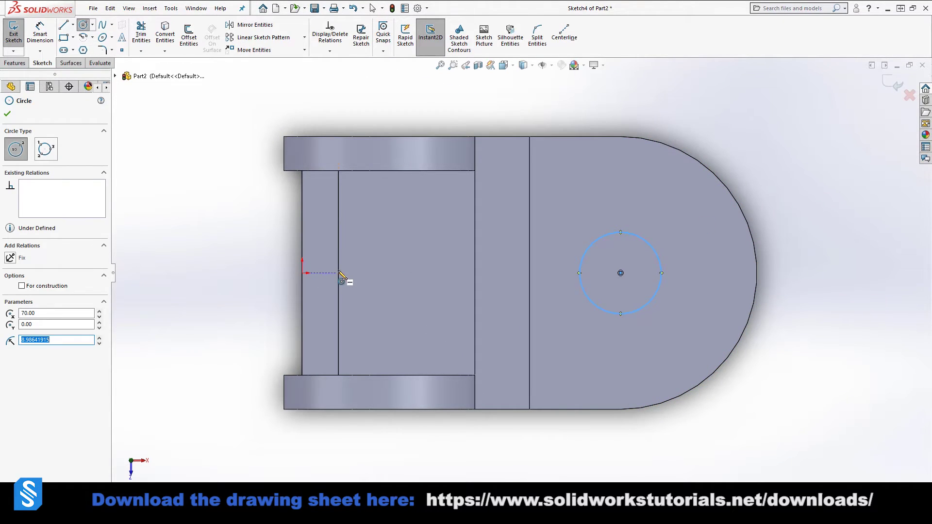
click(405, 272)
click(429, 273)
key(Escape)
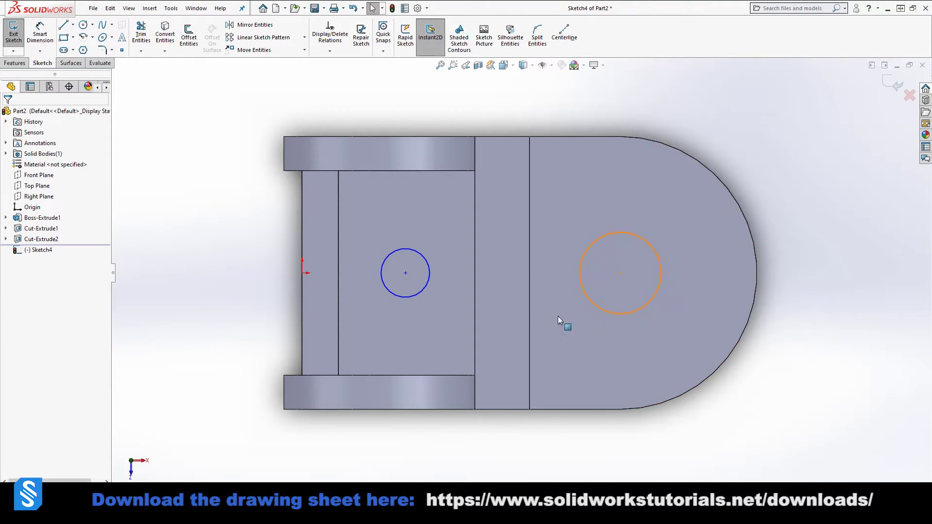
Check the hole sizes in the PDF drawing and dimension the circle in the rounded end to 16 mm diameter
key(alt+Tab)
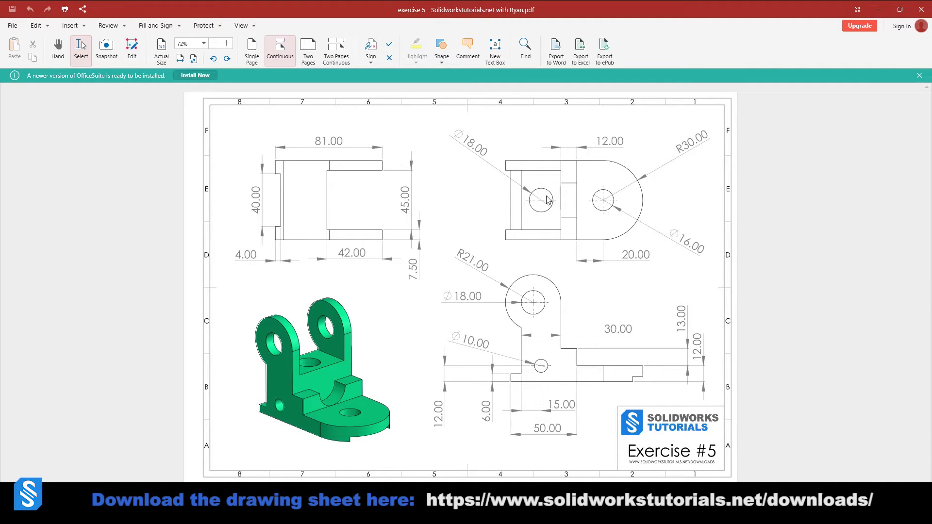
key(alt+Tab)
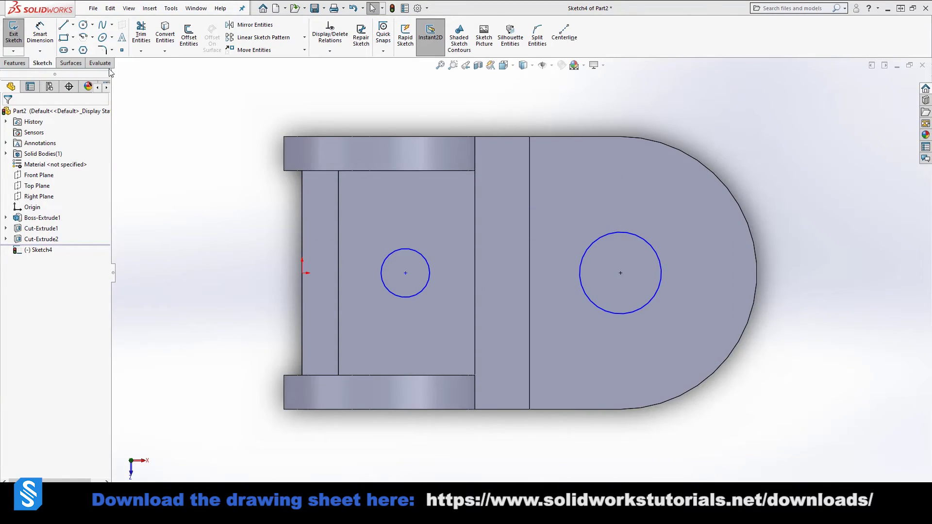
key(d)
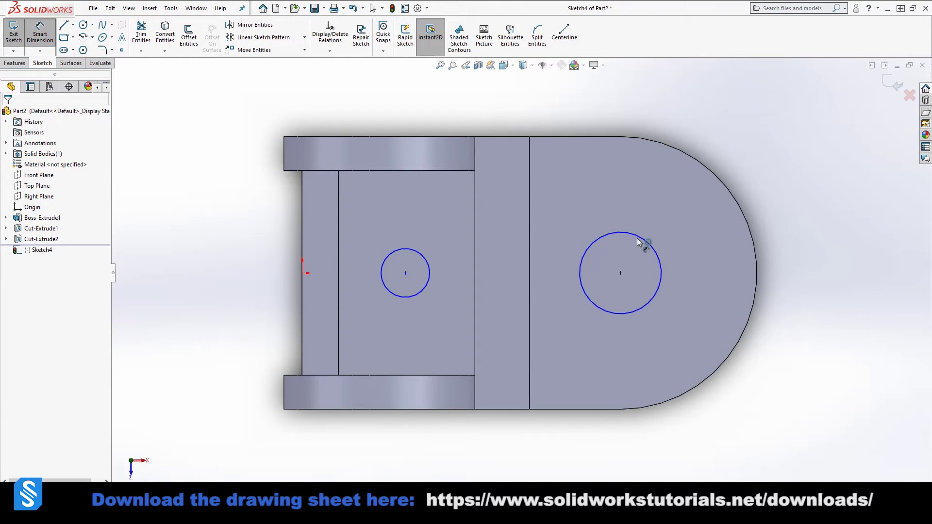
click(644, 242)
click(757, 160)
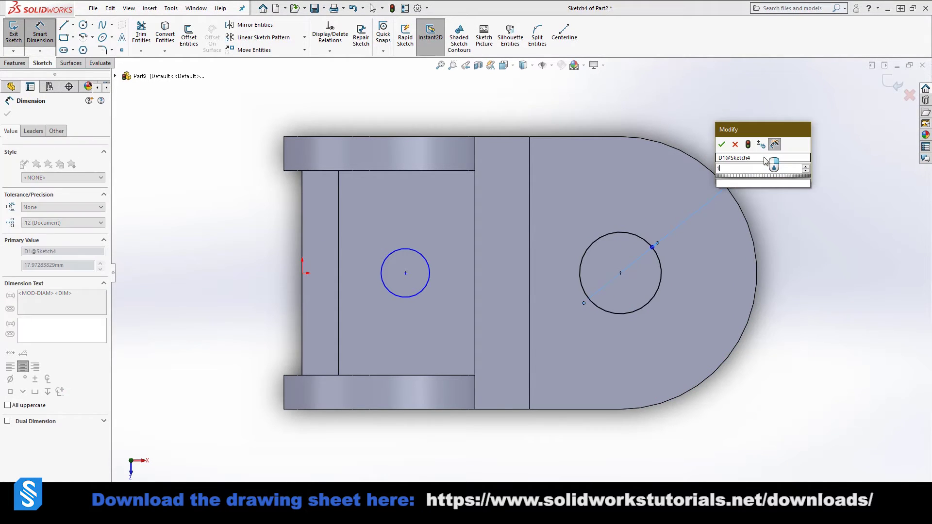
text(16)
key(Return)
key(Escape)
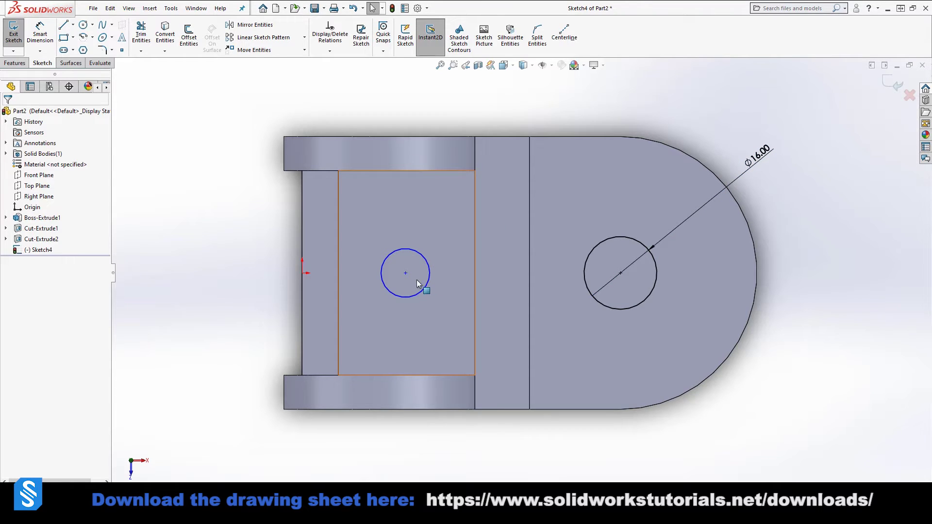
Align the centre of the circle between the lugs horizontally with the origin
click(405, 273)
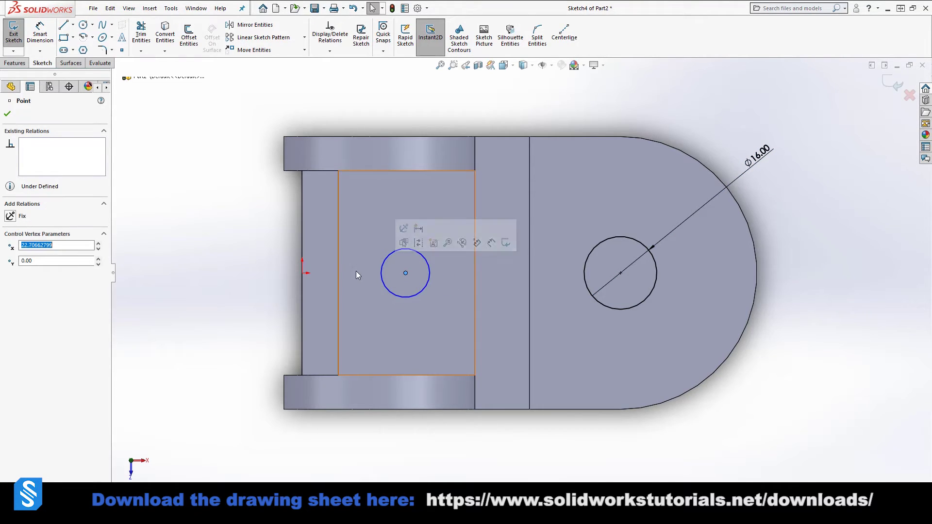
ctrl+click(302, 273)
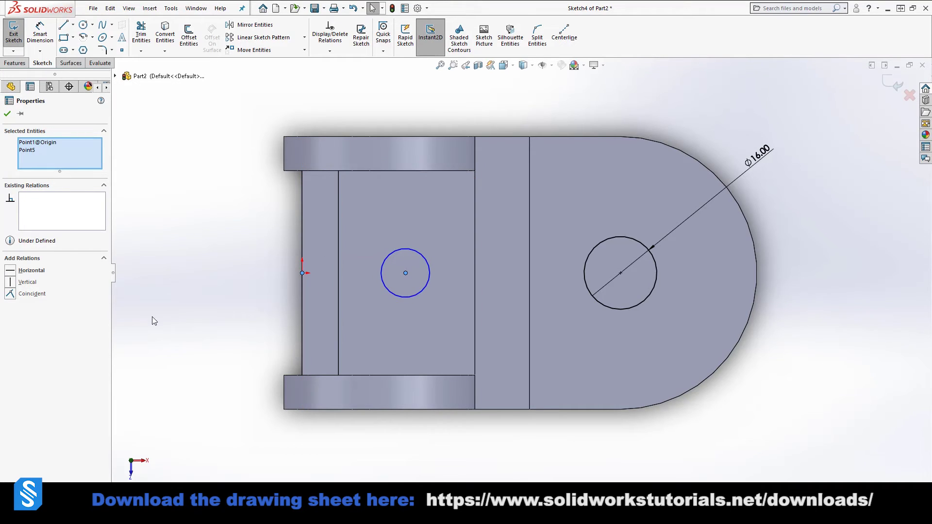
click(9, 275)
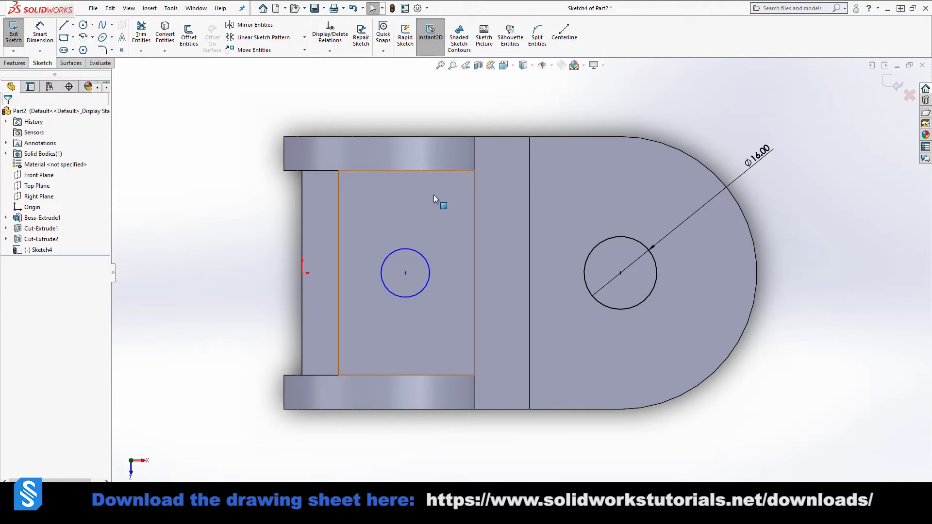
Align the centre of the circle between the lugs vertically with the midpoint of the upper lug's inner edge
right_click(436, 172)
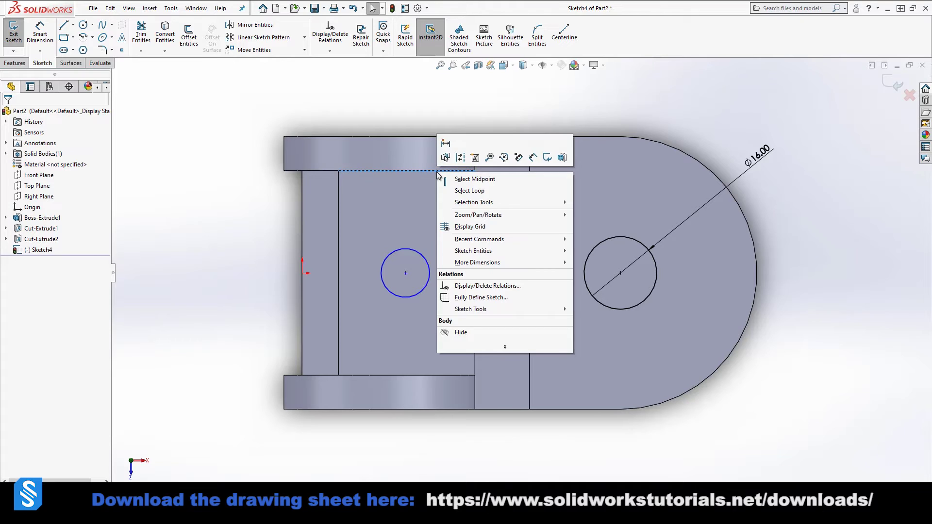
click(513, 183)
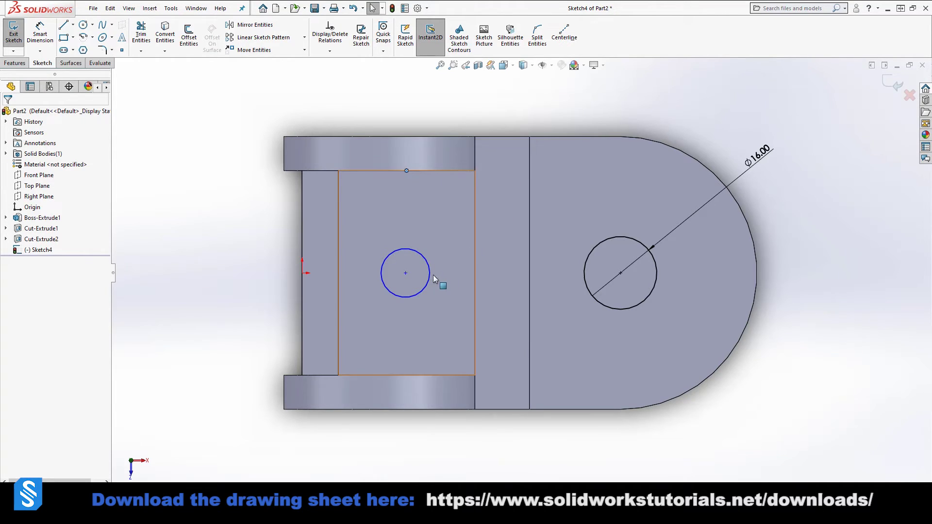
ctrl+click(406, 274)
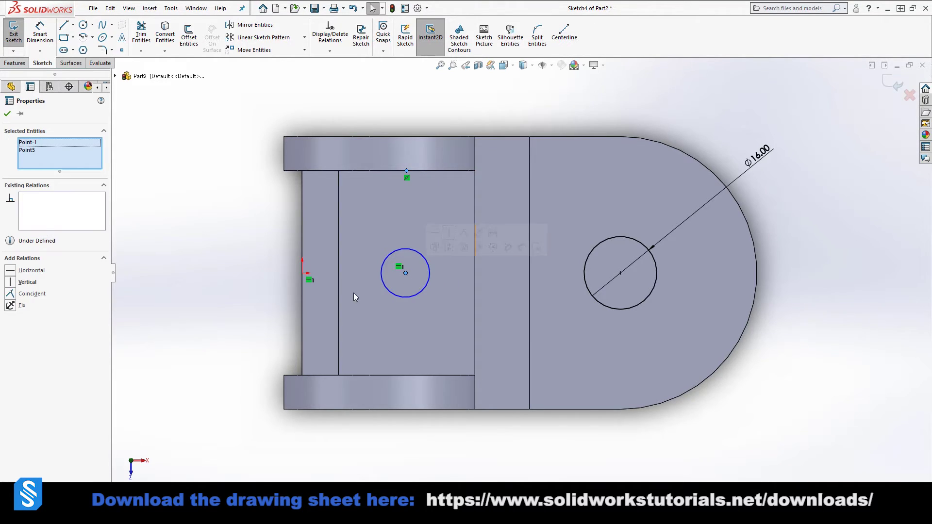
click(9, 282)
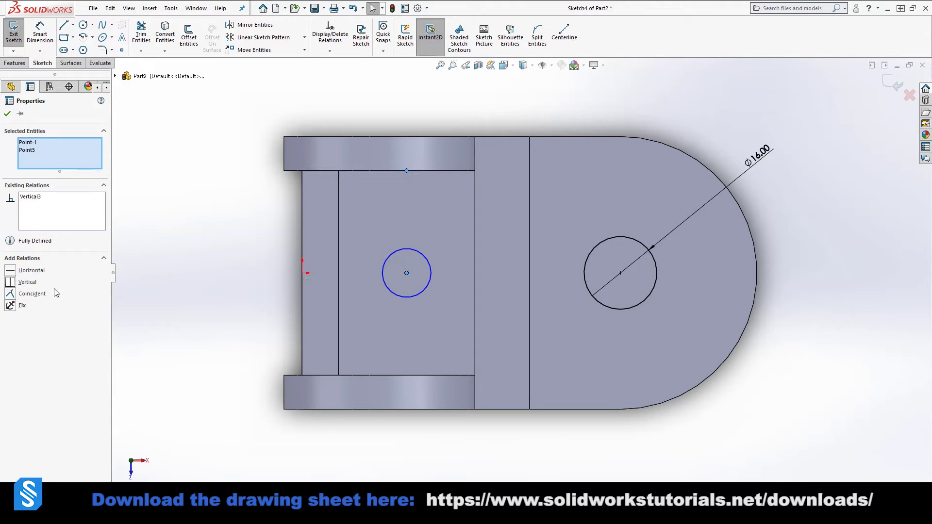
click(253, 318)
Dimension the circle between the lugs to 18 mm diameter
right_drag(277, 340, 286, 291)
click(414, 252)
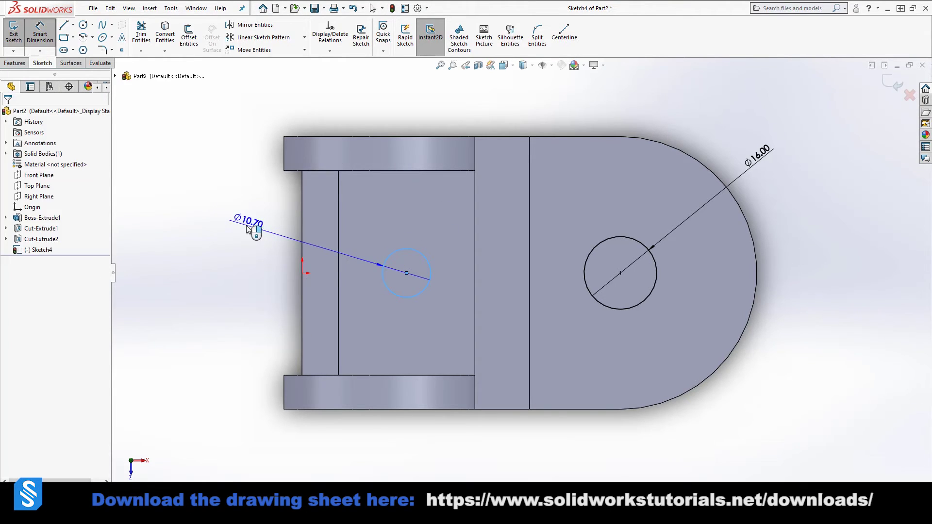
click(249, 223)
text(18)
key(Return)
middle_drag(558, 249, 470, 305)
key(Escape)
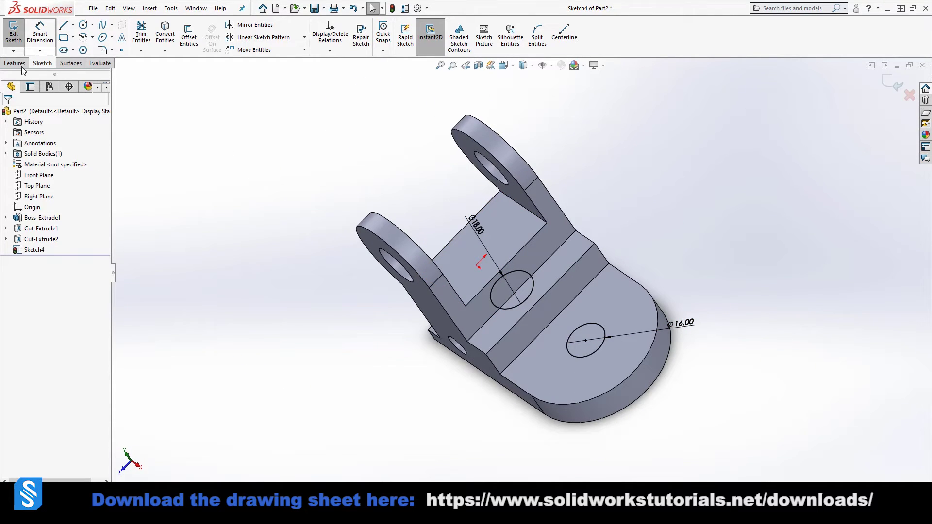
Extrude-cut both circles with the Through All - Both end condition to make the vertical holes
click(21, 63)
click(143, 37)
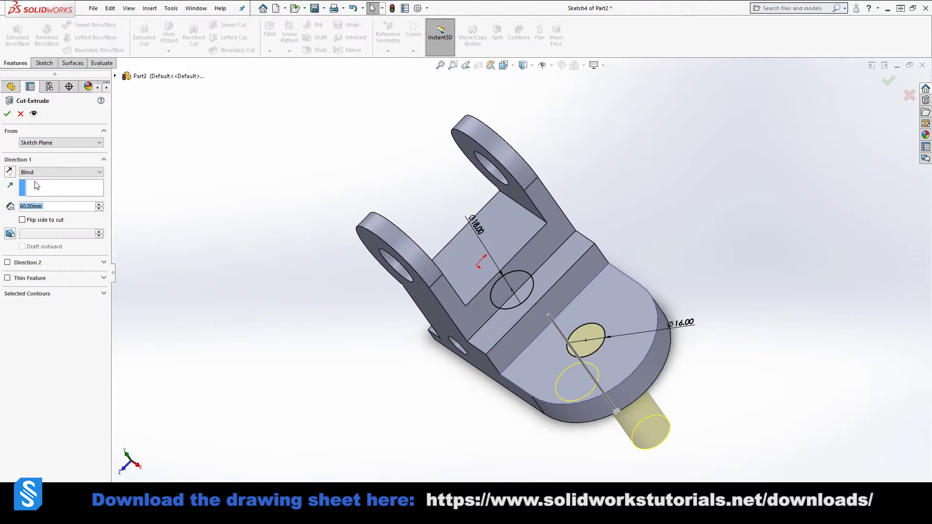
click(59, 173)
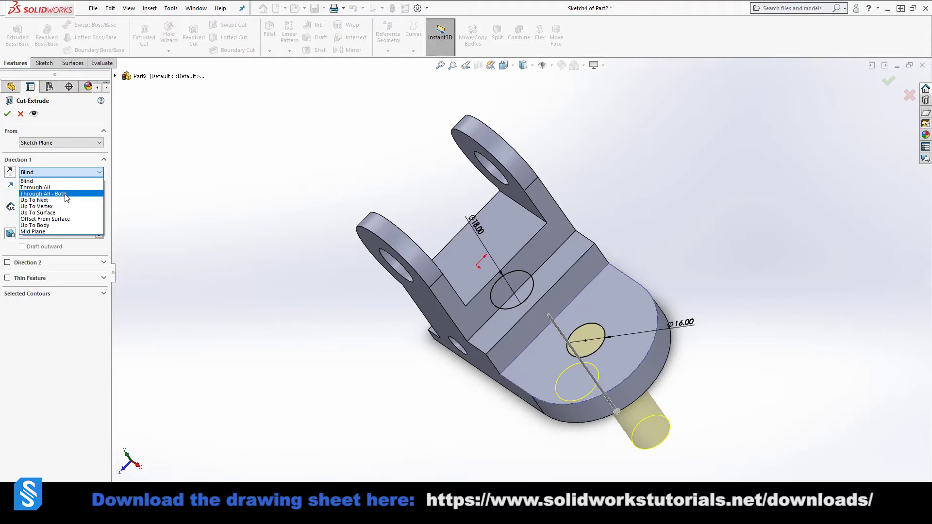
click(67, 196)
key(Return)
middle_drag(517, 217, 553, 146)
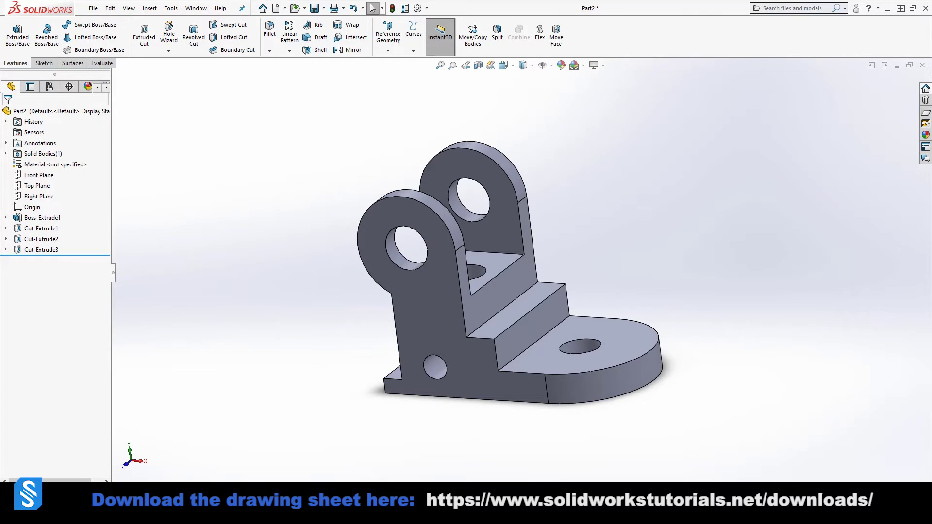
Check the semicircular notch in the exercise 5 PDF, and sketch a 13 mm radius circle on the middle step's vertical face, centred on its upper edge
drag(931, 6, 515, 1)
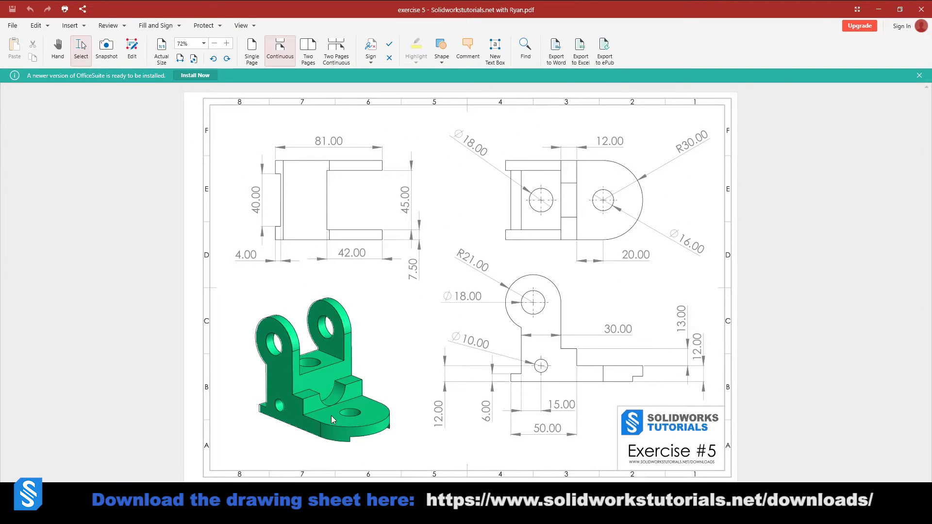
ctrl+scroll(333, 413, up, 5)
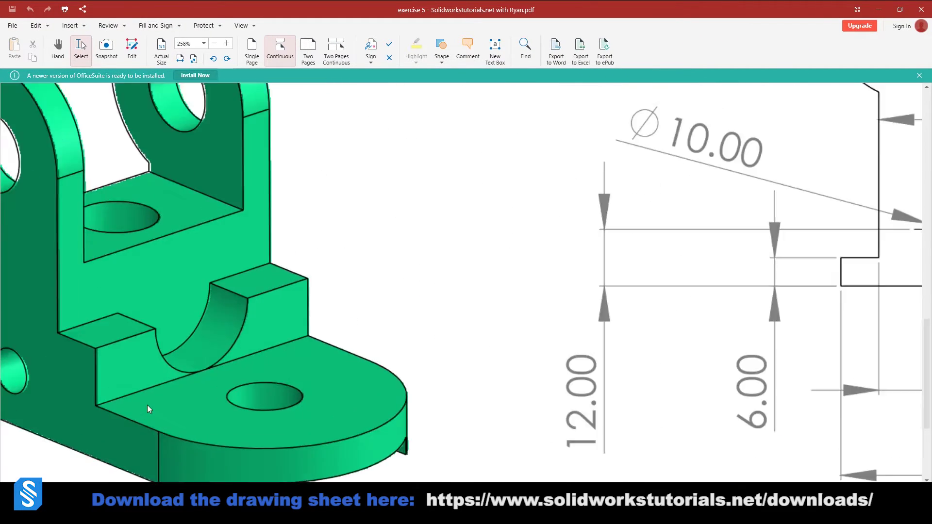
ctrl+scroll(253, 333, down, 6)
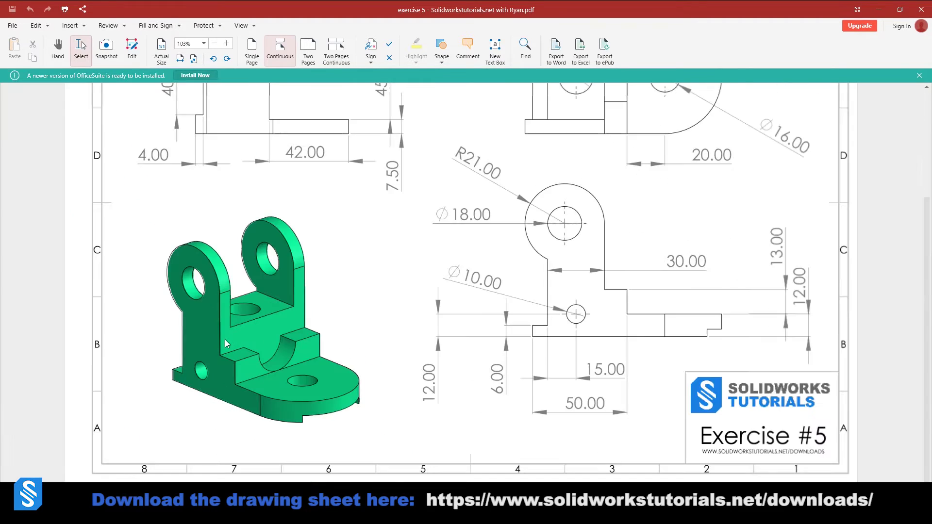
key(alt+Tab)
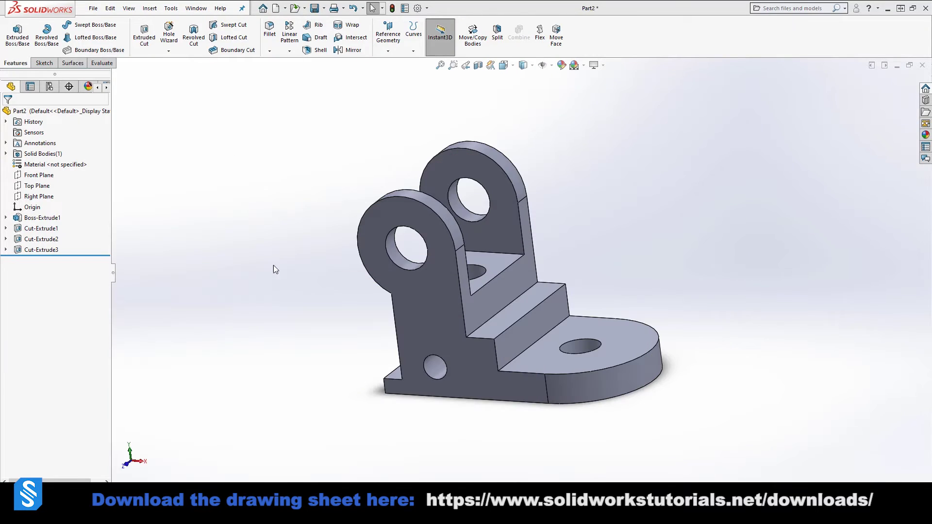
middle_drag(273, 265, 511, 336)
click(519, 322)
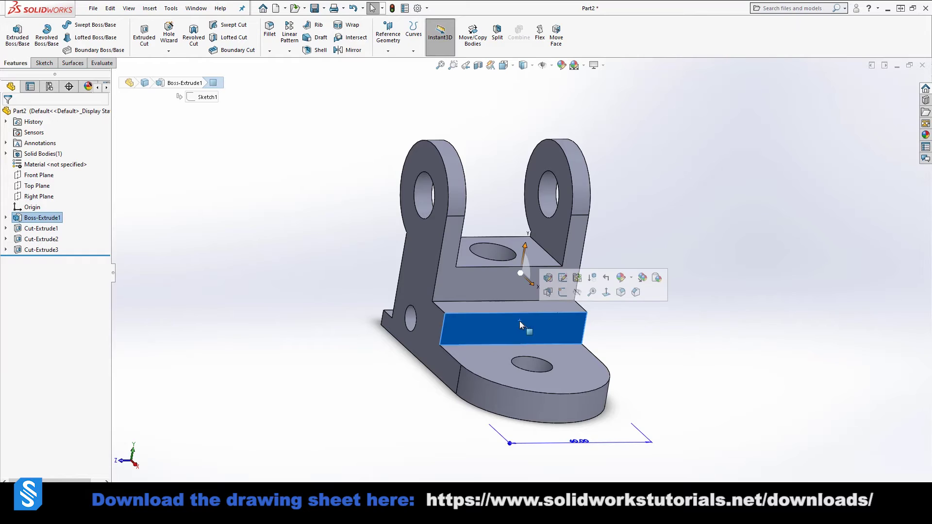
click(564, 292)
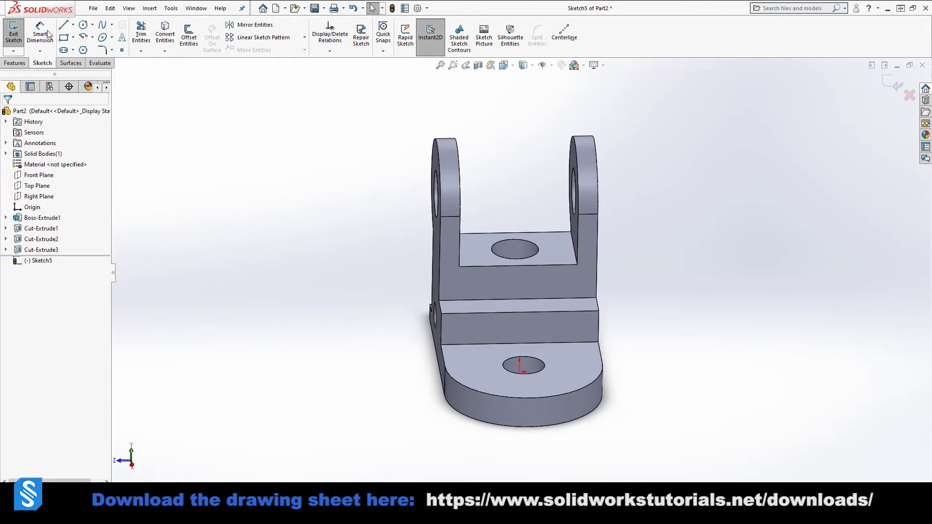
click(83, 25)
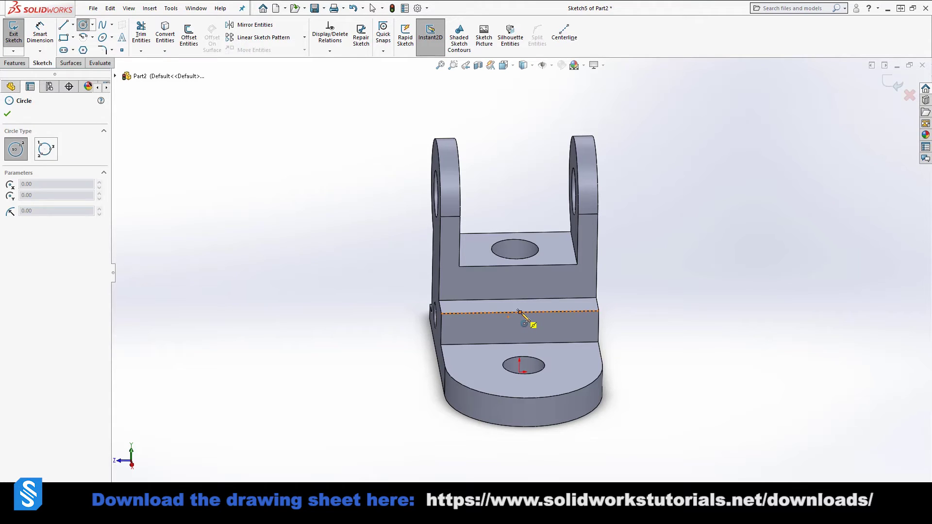
click(520, 311)
click(525, 344)
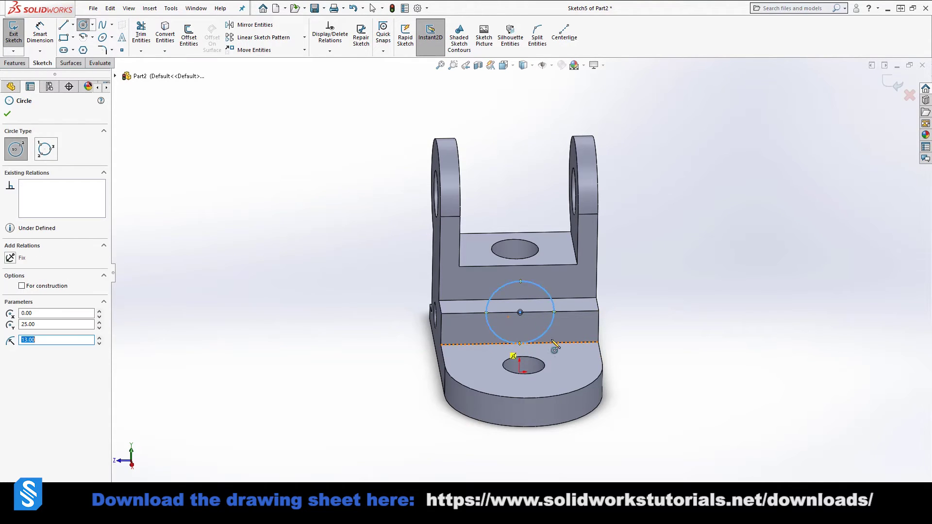
key(Escape)
Make the notch circle tangent to the lower edge of the middle step's vertical face
middle_drag(610, 356, 568, 360)
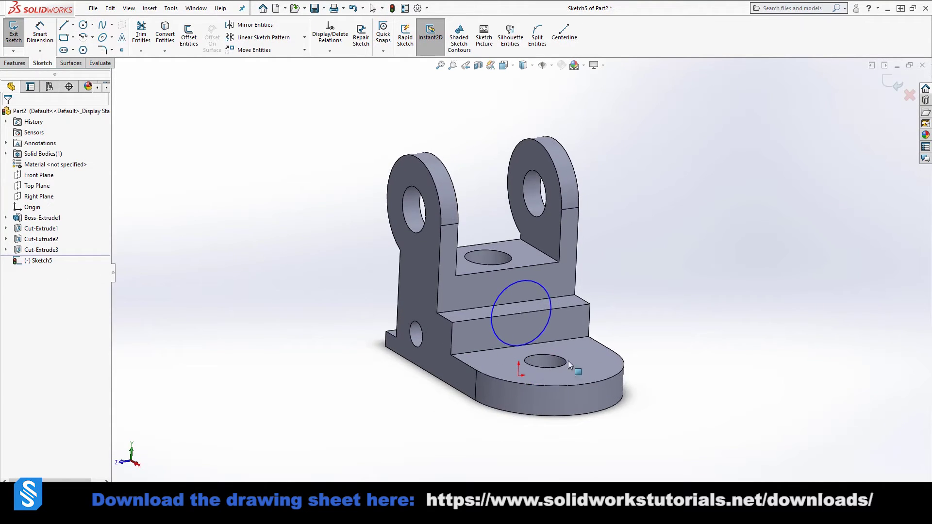
click(546, 331)
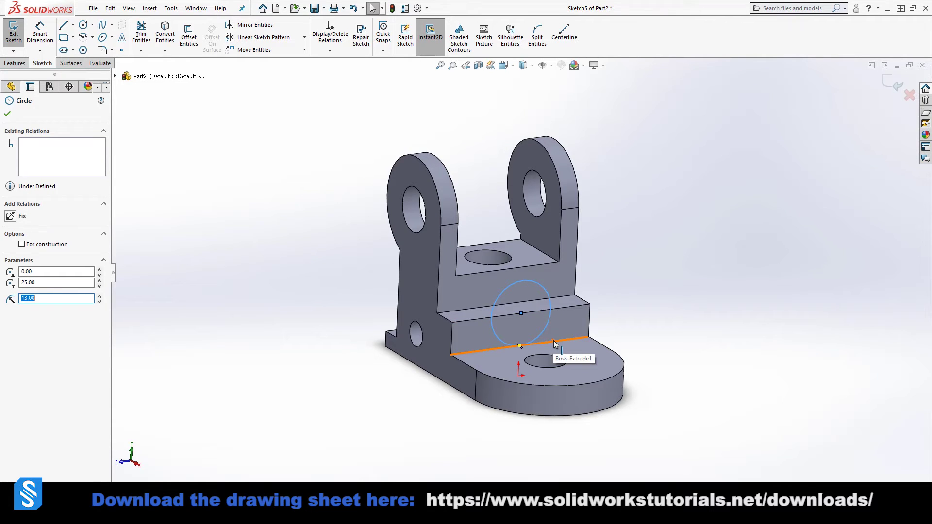
ctrl+click(555, 344)
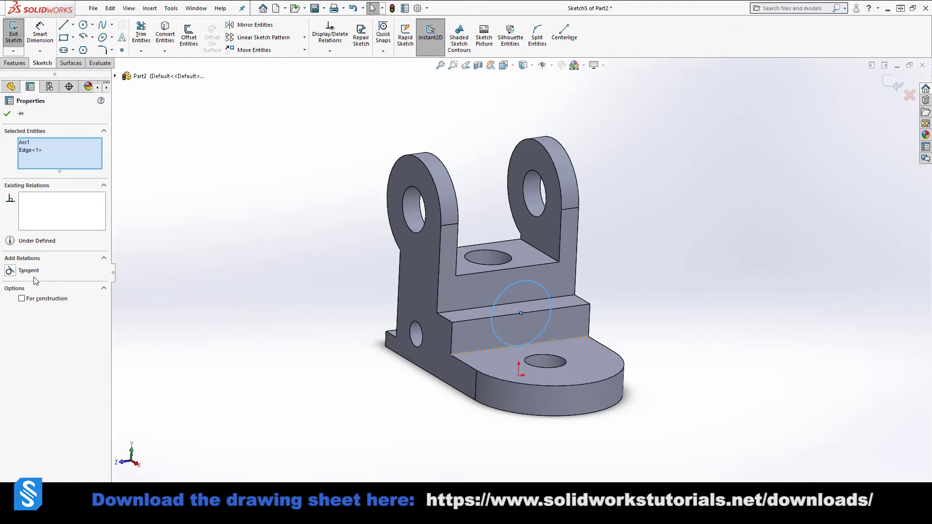
click(10, 271)
click(126, 318)
Extrude-cut the circle with the Up To Surface end condition, ending at the vertical face behind the middle step
scroll(540, 316, down, 3)
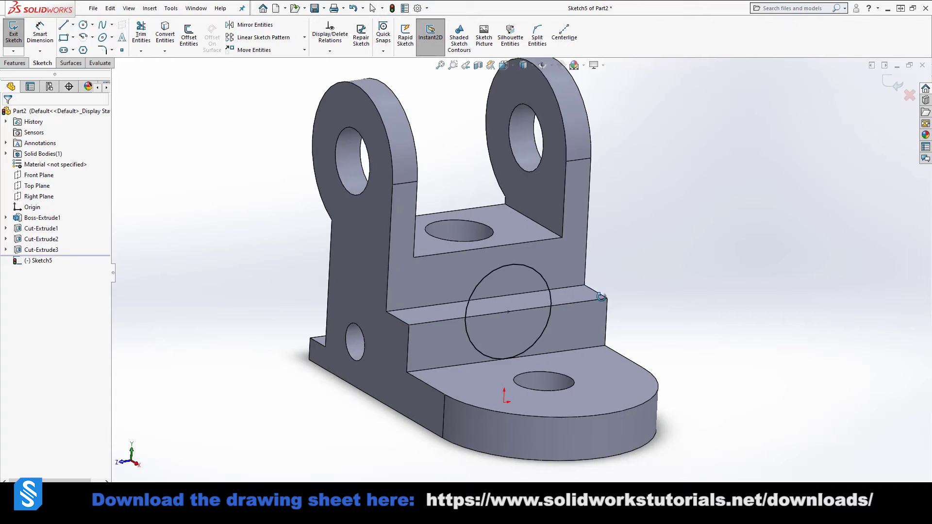
middle_drag(383, 204, 417, 238)
key(Escape)
click(15, 63)
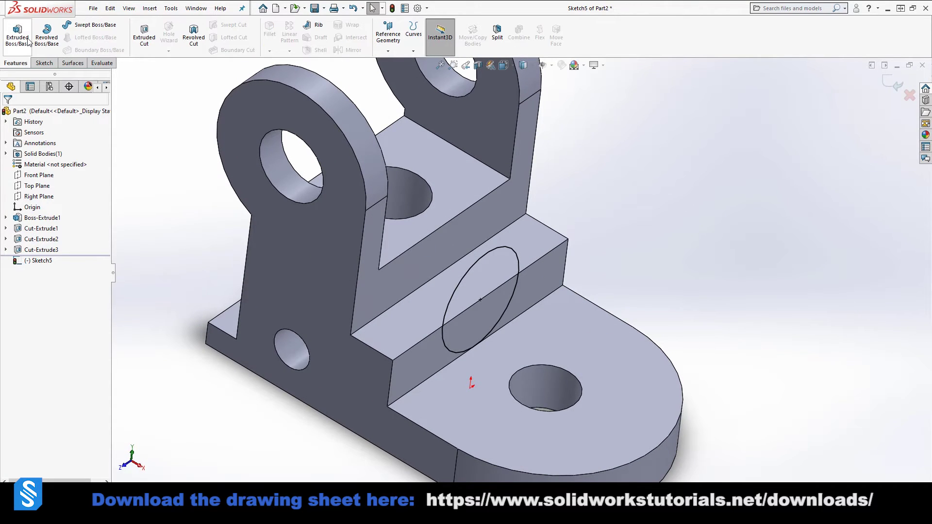
click(144, 38)
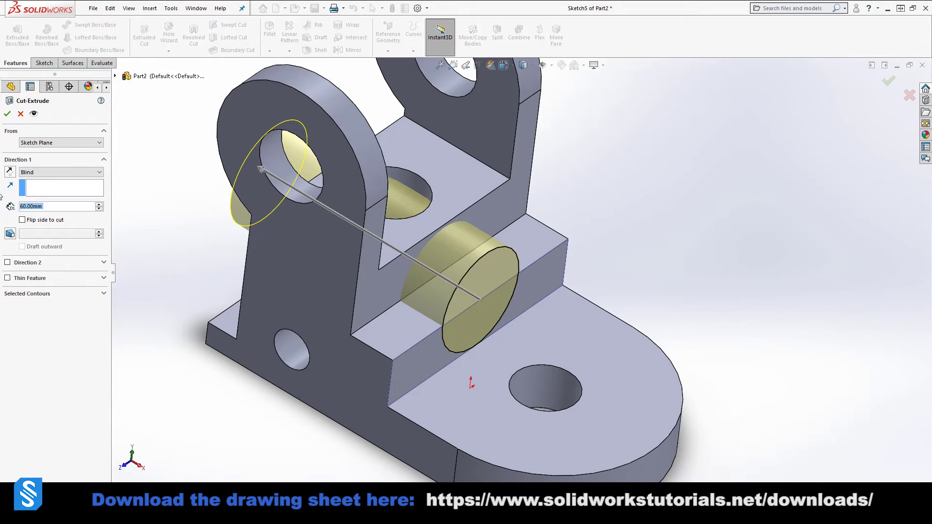
click(51, 173)
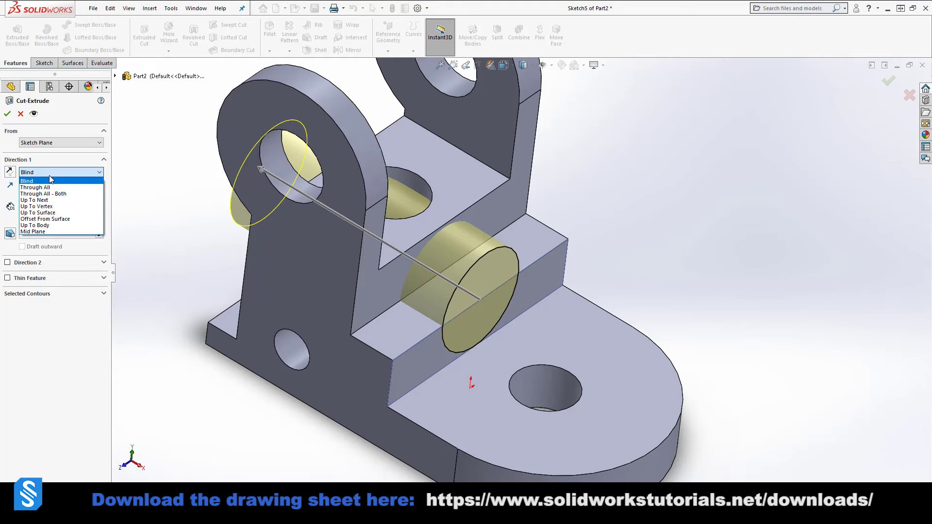
click(57, 214)
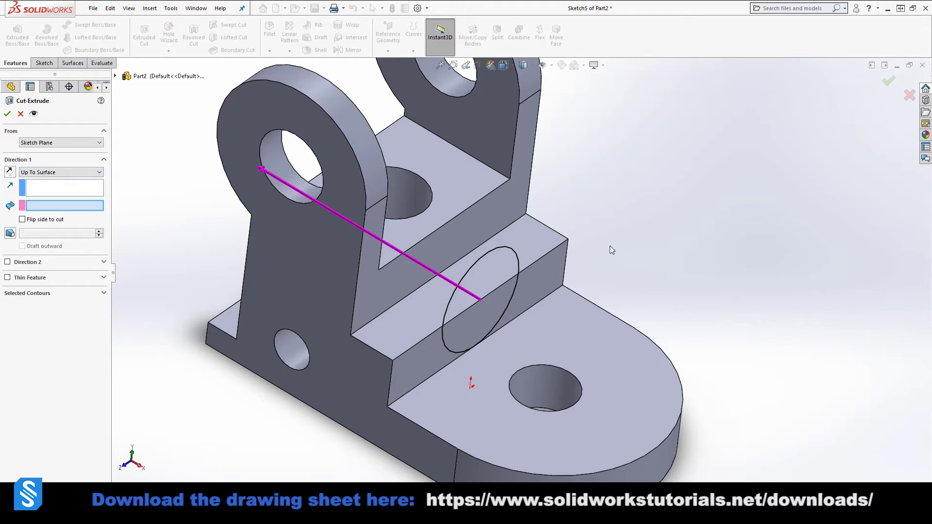
click(453, 235)
middle_drag(472, 326, 465, 280)
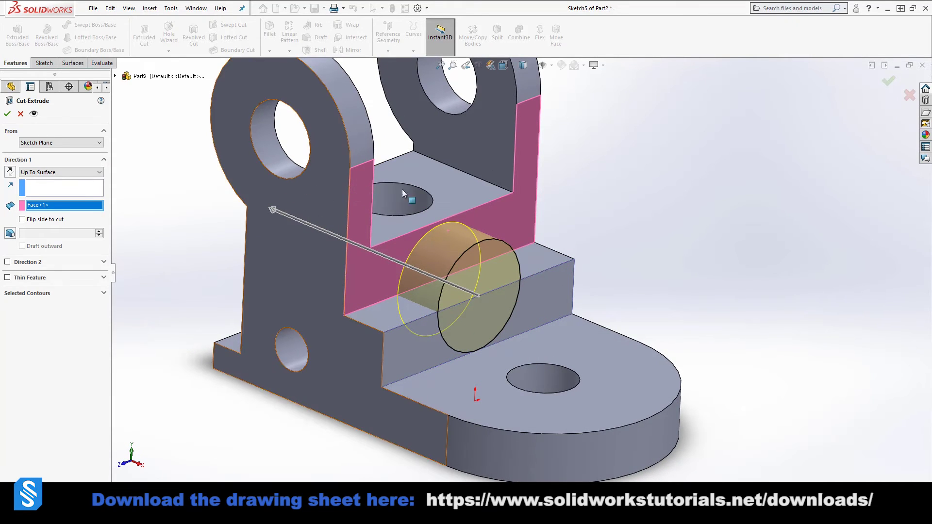
click(8, 111)
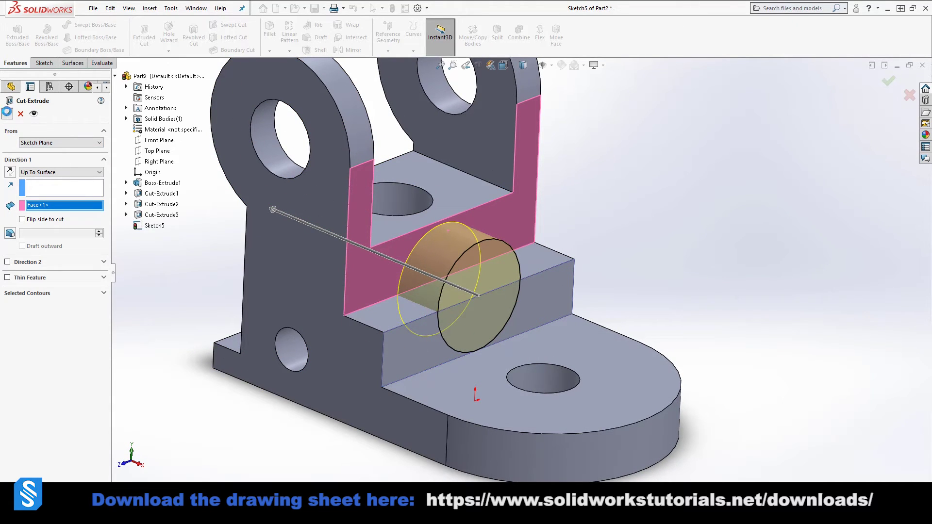
middle_drag(760, 225, 568, 381)
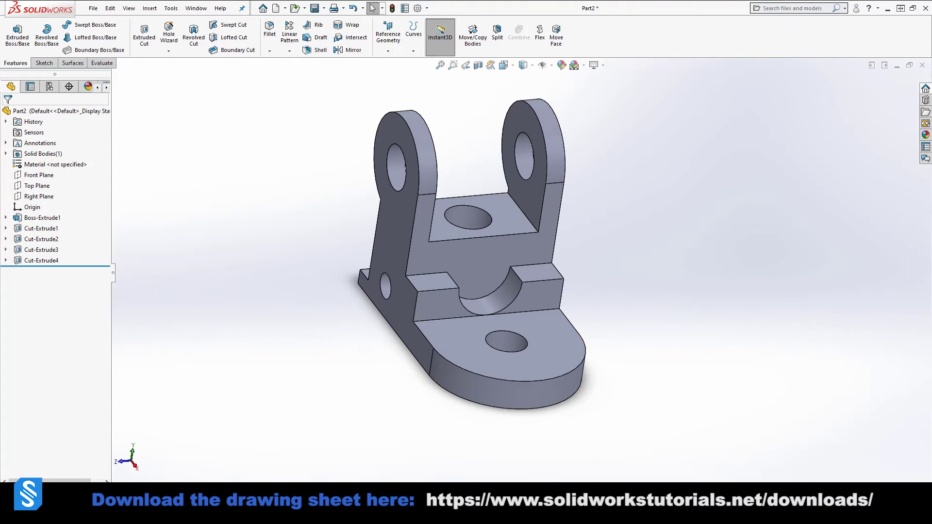
Check the underside slot in the exercise 5 PDF, and open a sketch on the base's rear end face, viewed normal to it
click(280, 510)
ctrl+scroll(312, 446, up, 5)
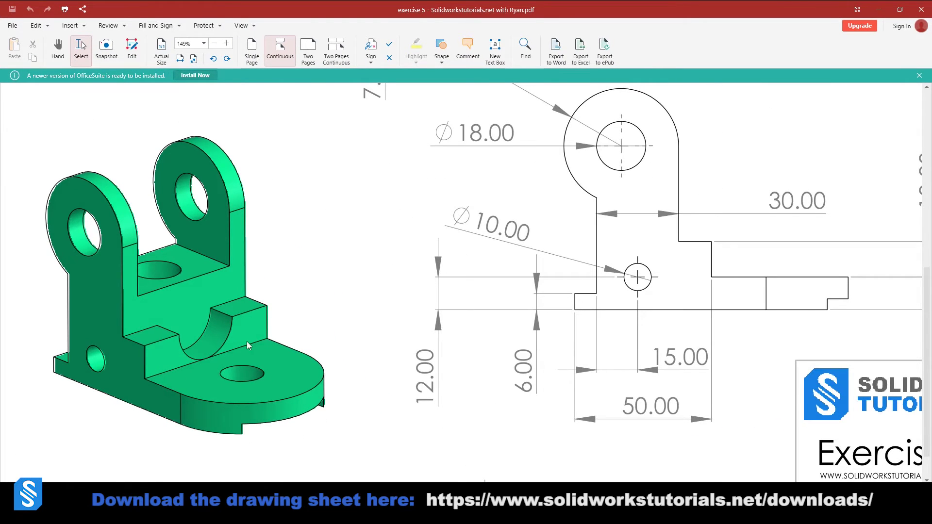
ctrl+scroll(246, 342, down, 5)
ctrl+scroll(137, 306, up, 4)
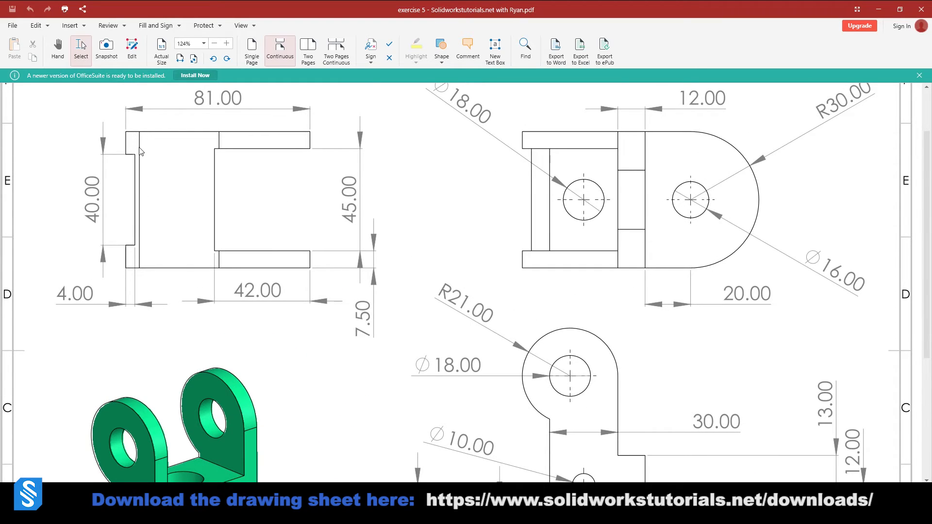
drag(328, 2, 0, 9)
middle_drag(342, 339, 505, 274)
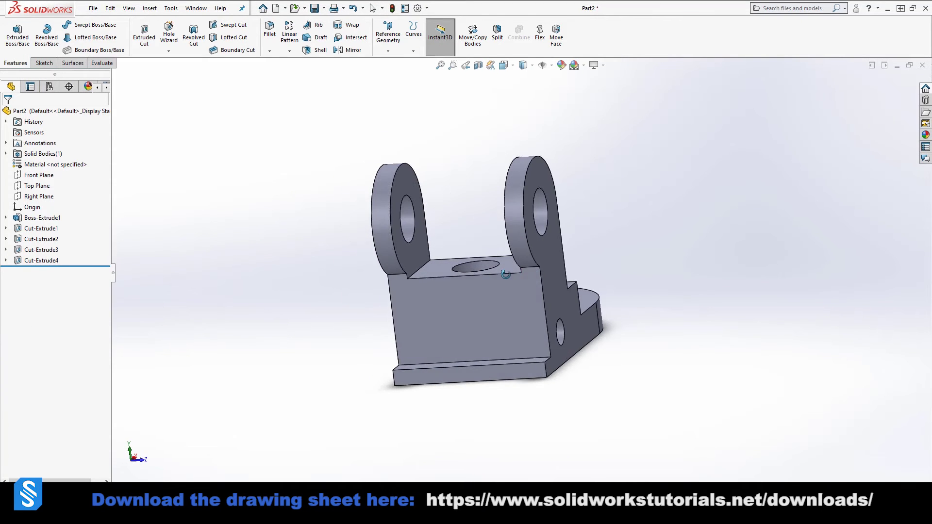
click(461, 375)
click(505, 347)
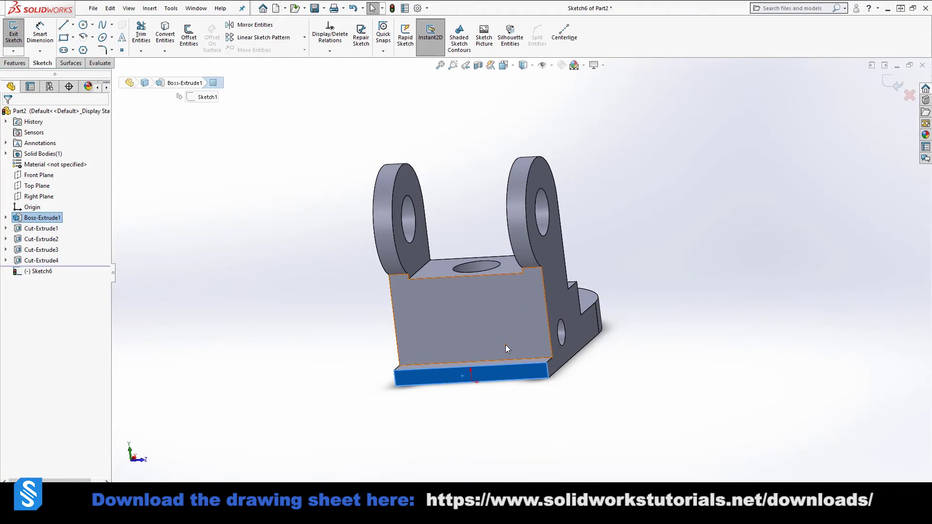
key(space)
click(619, 411)
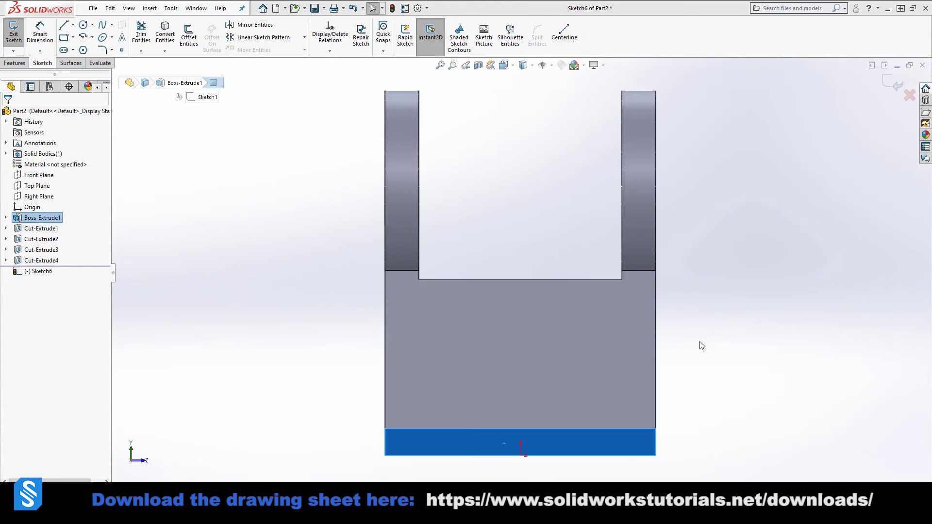
Sketch a corner rectangle about 46 mm wide and 4.5 mm high, standing on the bottom edge of the base's rear end face
click(699, 343)
scroll(623, 418, up, 3)
scroll(578, 400, down, 5)
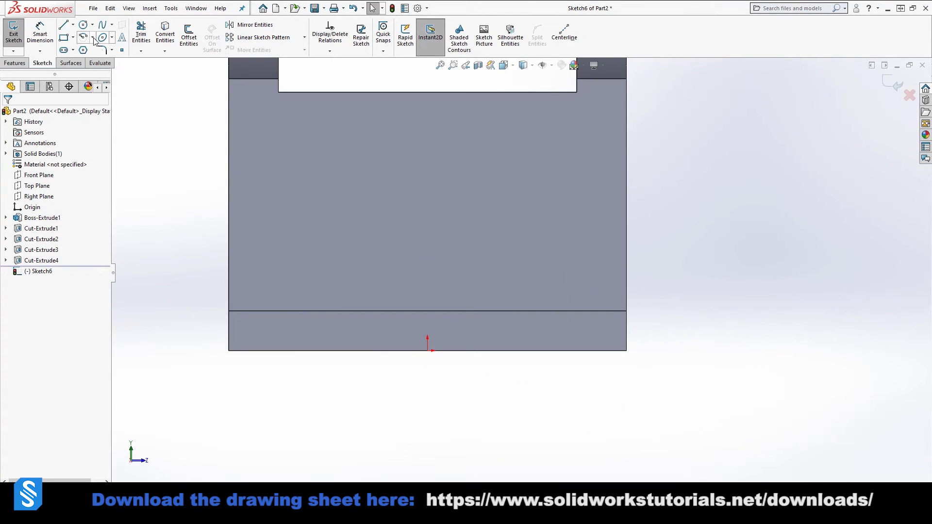
click(64, 43)
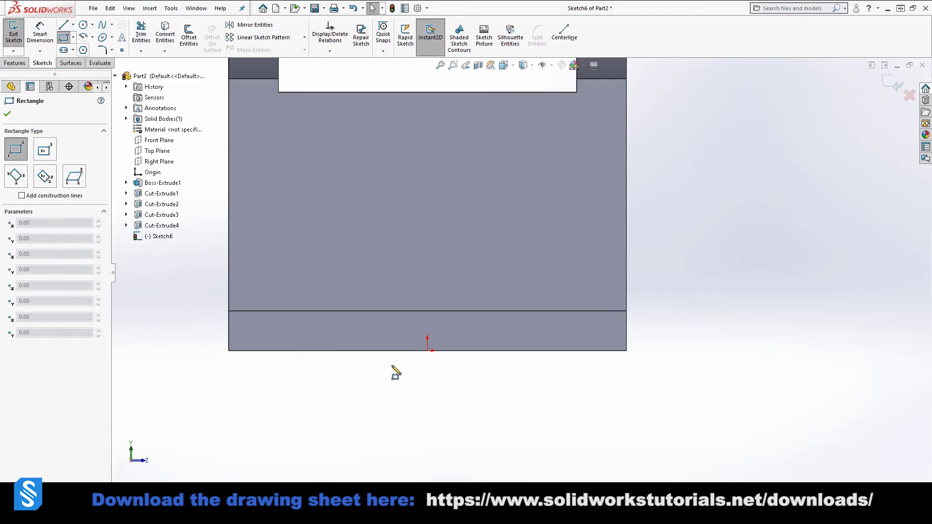
click(294, 351)
click(600, 321)
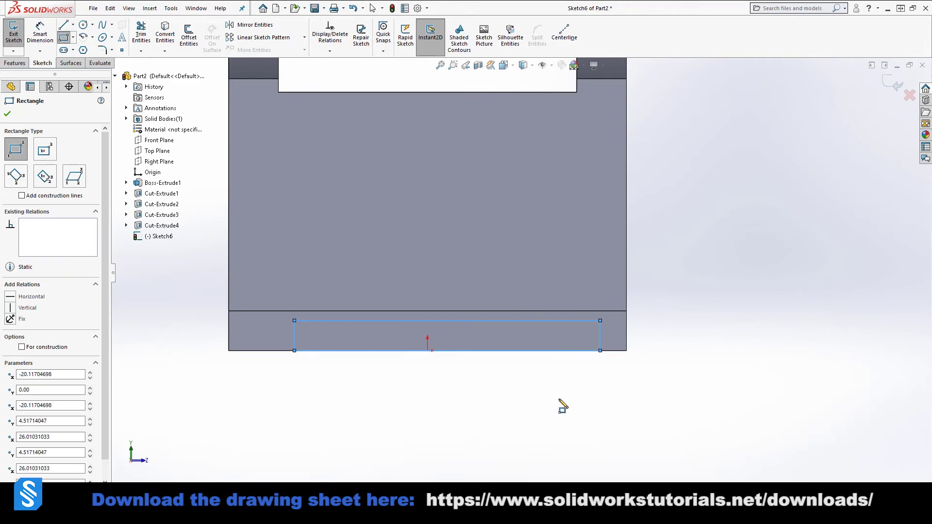
key(Escape)
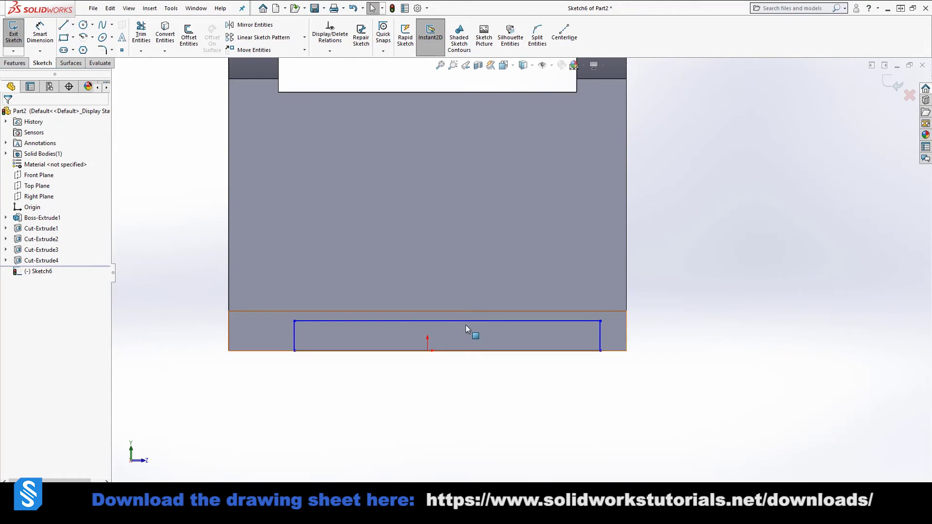
Align the midpoint of the rectangle's upper line vertically with the origin, and narrow the rectangle by moving its side line inwards
right_click(466, 322)
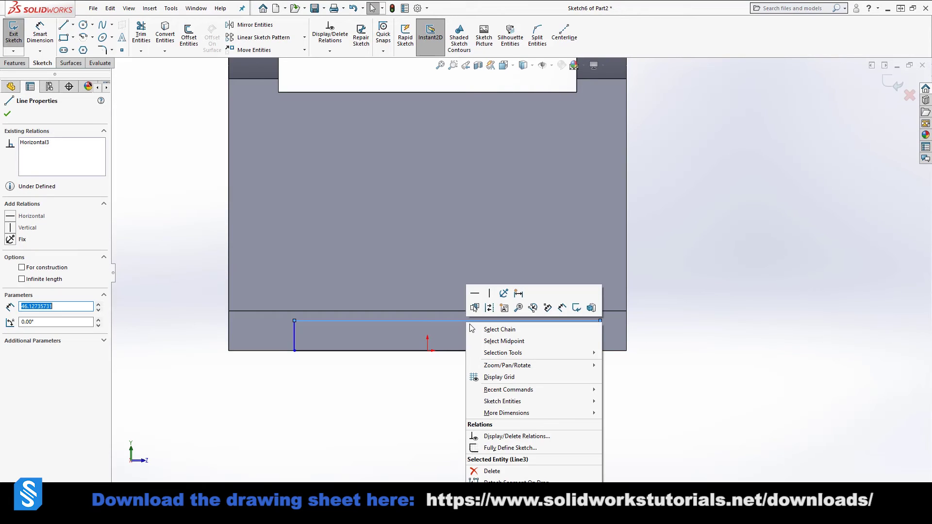
click(532, 345)
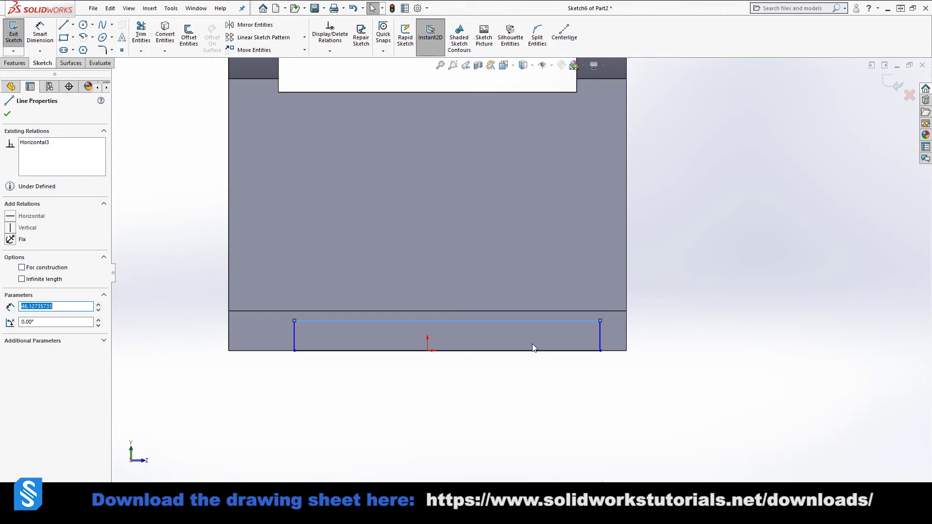
ctrl+click(427, 351)
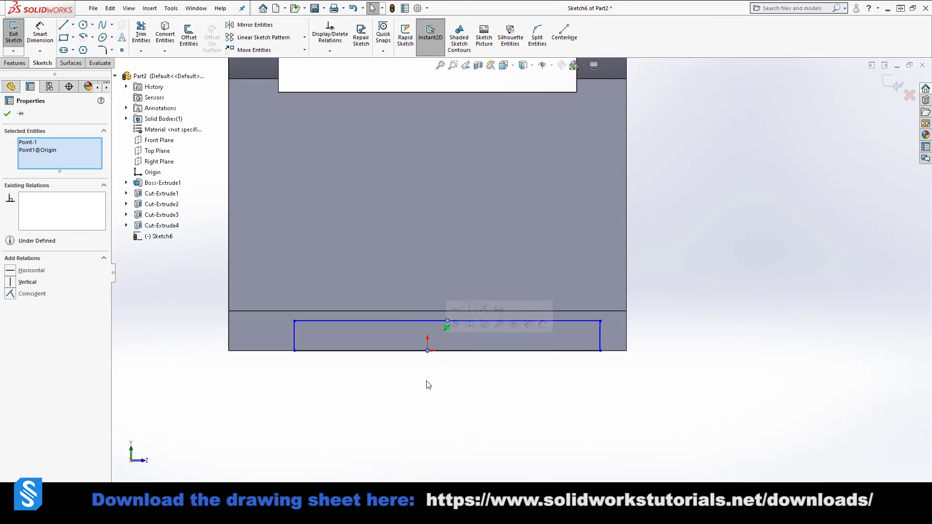
click(12, 286)
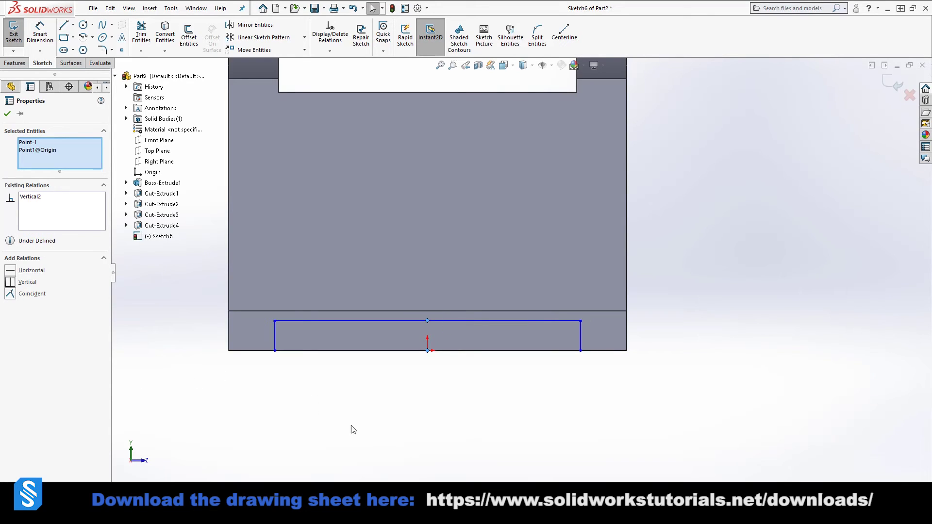
click(381, 437)
drag(578, 339, 558, 346)
click(574, 391)
Dimension the rectangle's height to 4 mm
key(d)
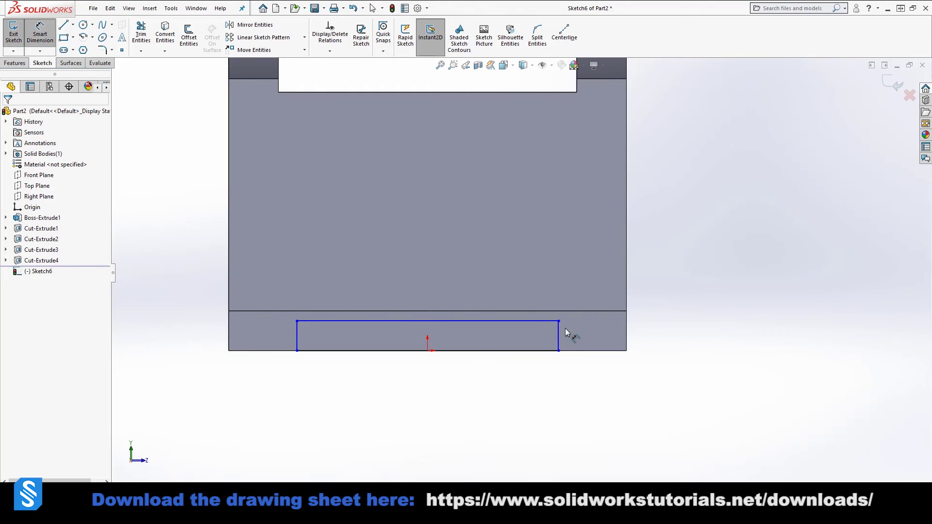
click(558, 336)
click(705, 335)
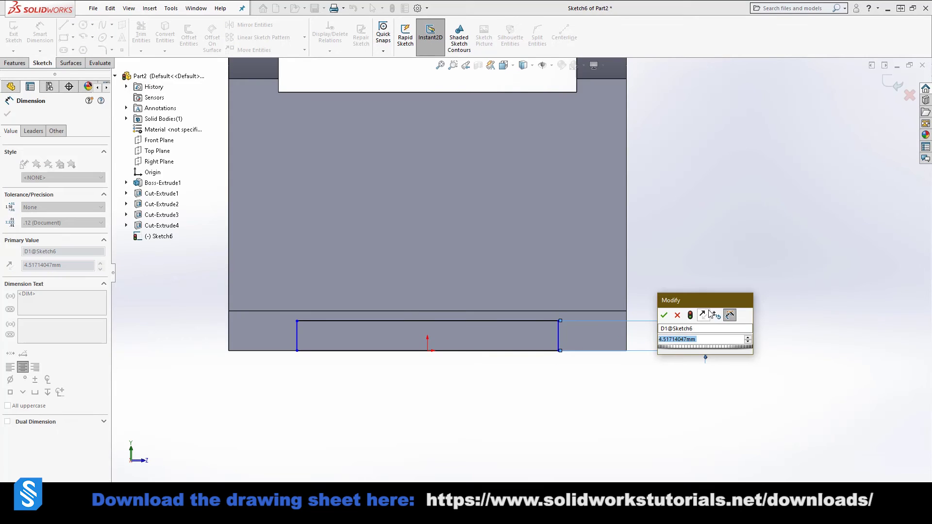
text(4)
key(Return)
click(584, 404)
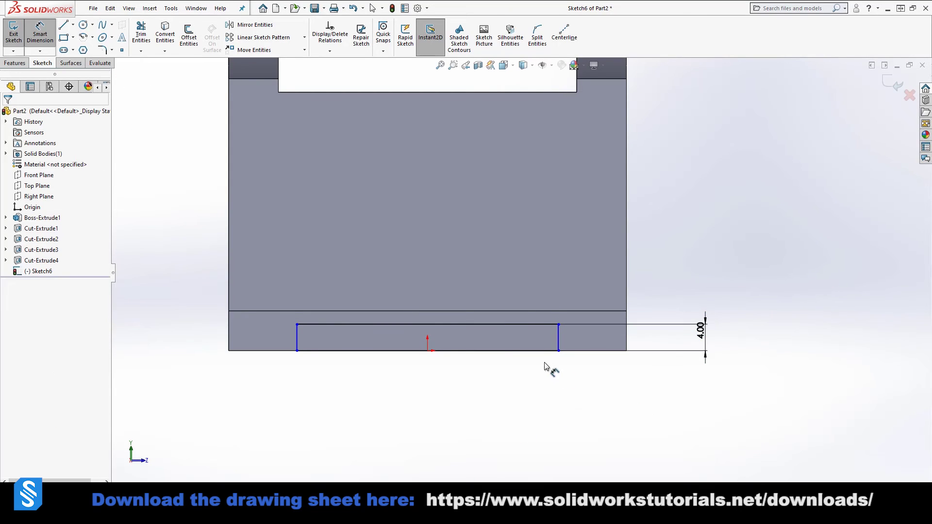
Dimension the slot rectangle's width to 40 mm, placing the dimension below the base
click(468, 325)
click(438, 408)
text(40)
key(Return)
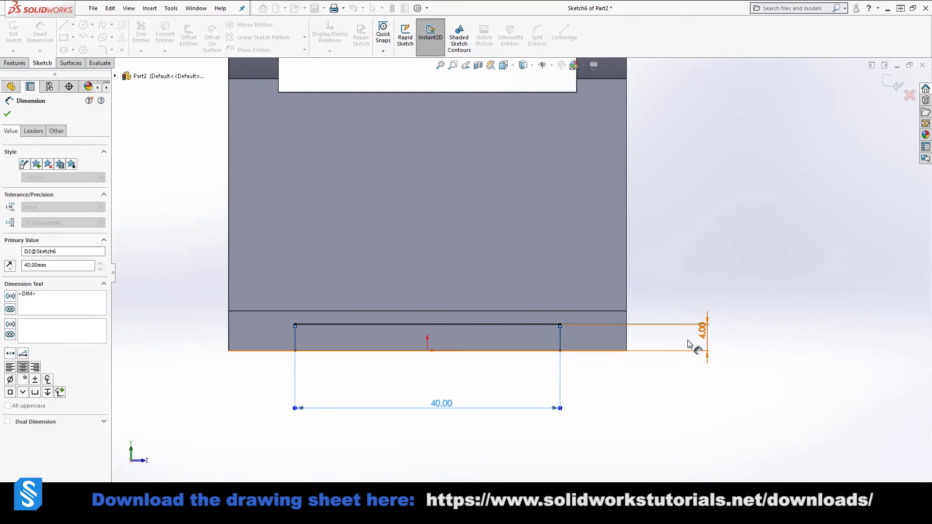
Cut-extrude the 40 x 4 mm rectangle Through All to form the slot in the base's underside
key(e)
click(54, 172)
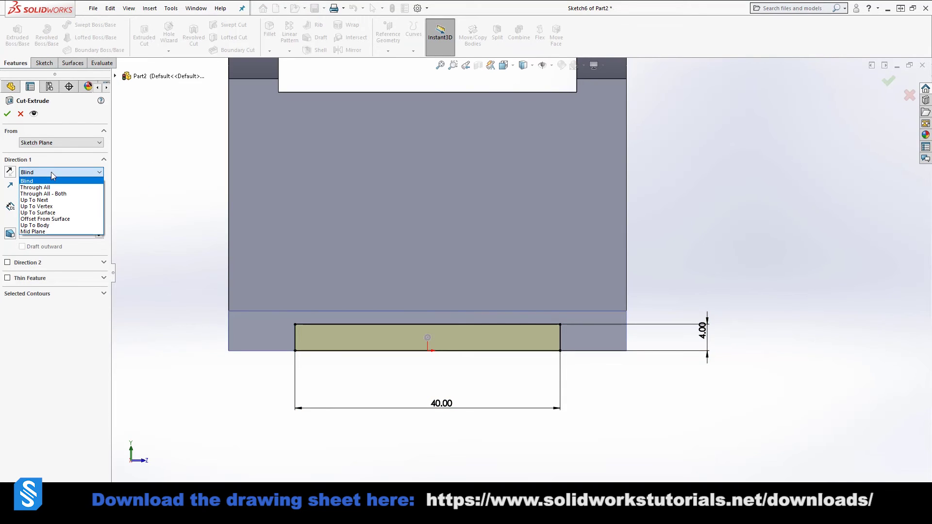
click(41, 186)
click(8, 113)
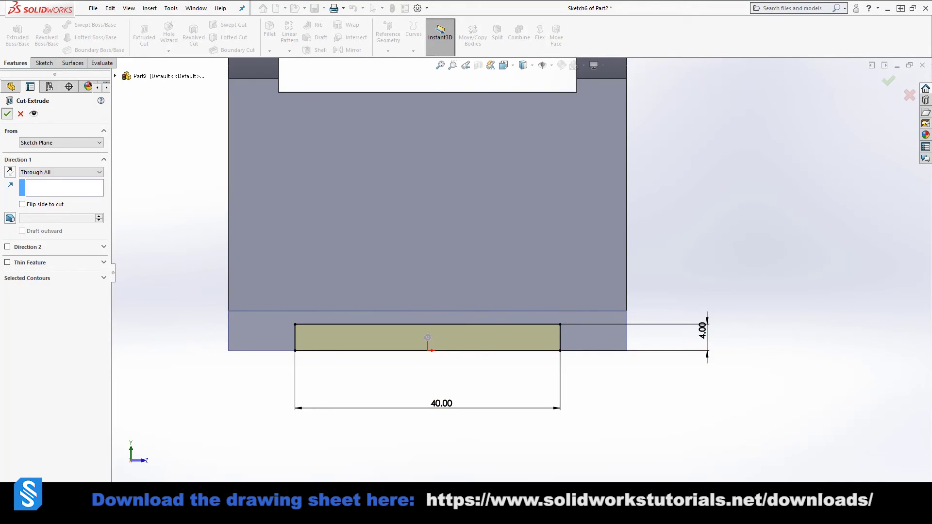
Apply a green colour appearance with RGB 87, 255, 106 to the whole part
scroll(628, 412, up, 5)
key(ctrl+7)
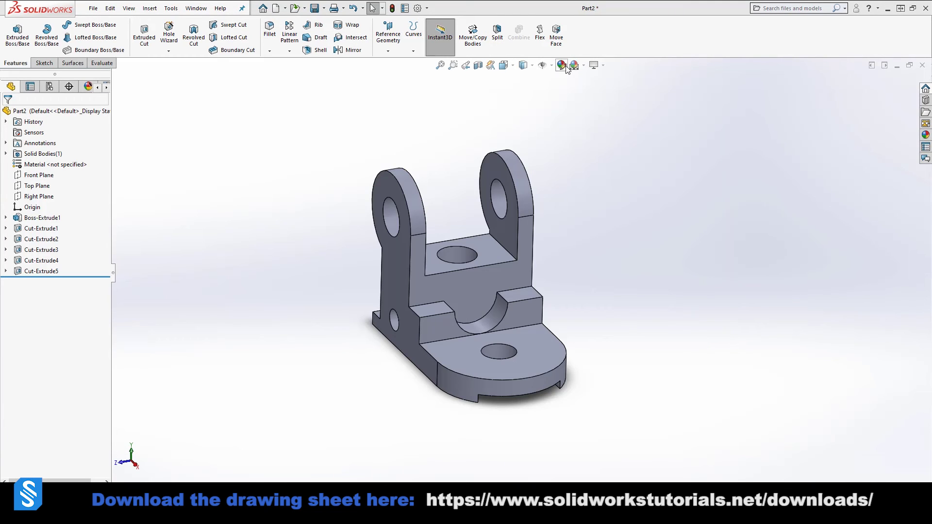
click(46, 349)
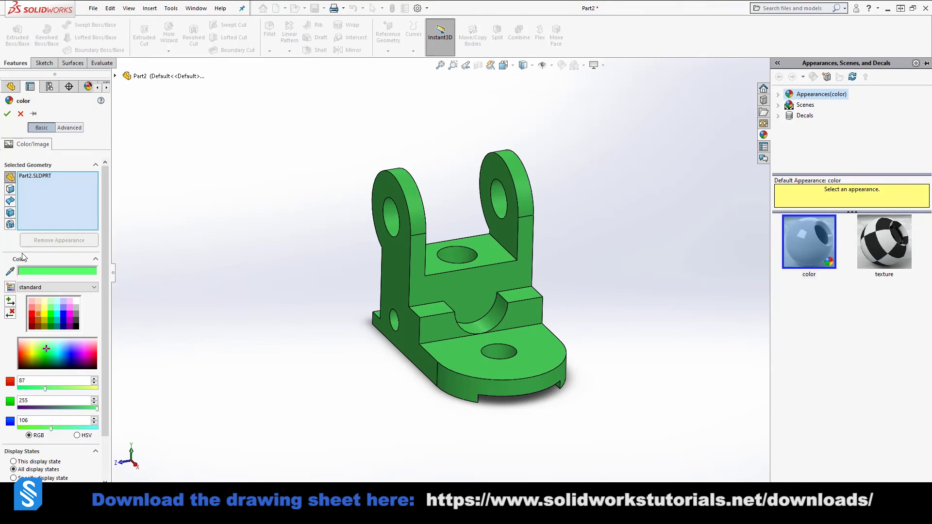
click(7, 114)
middle_drag(219, 252, 563, 407)
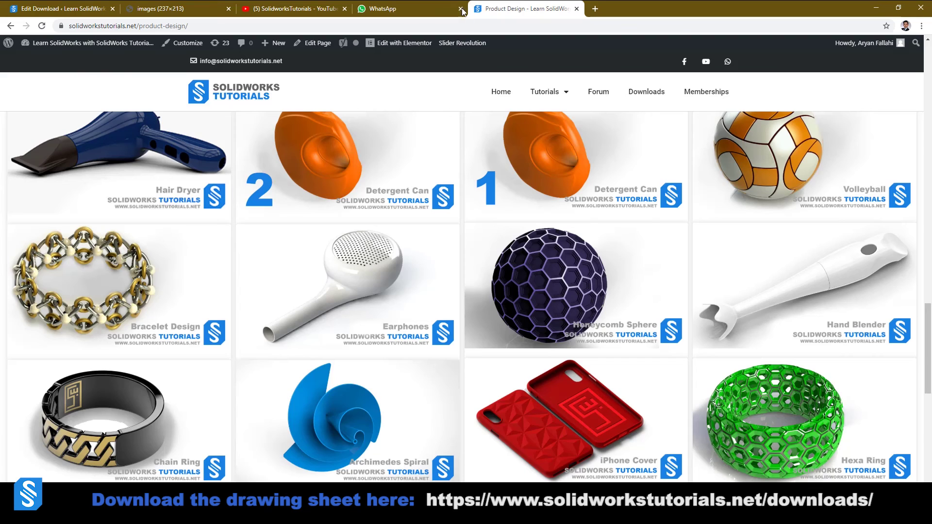
Switch to the browser and look through the product design tutorials page and the video sections of the SolidworksTutorials YouTube channel
scroll(578, 165, up, 10)
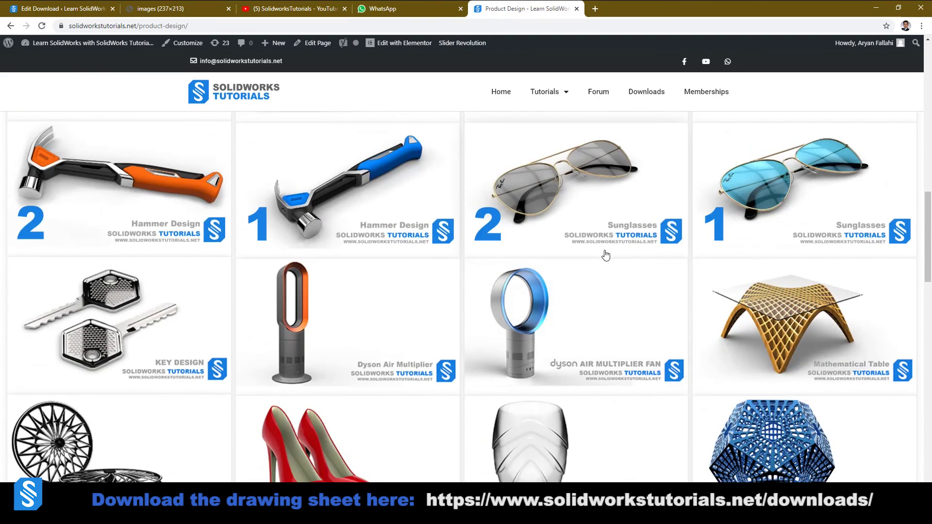
scroll(606, 255, up, 10)
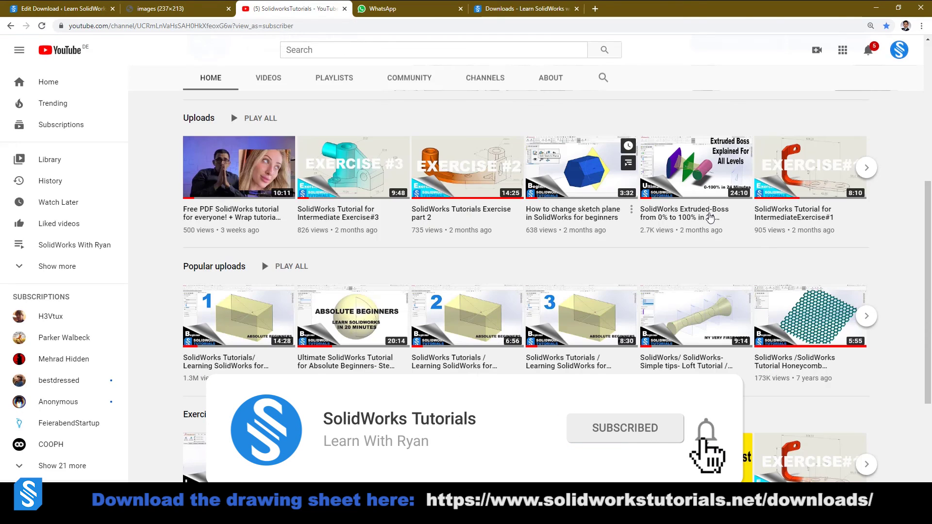
scroll(710, 217, down, 4)
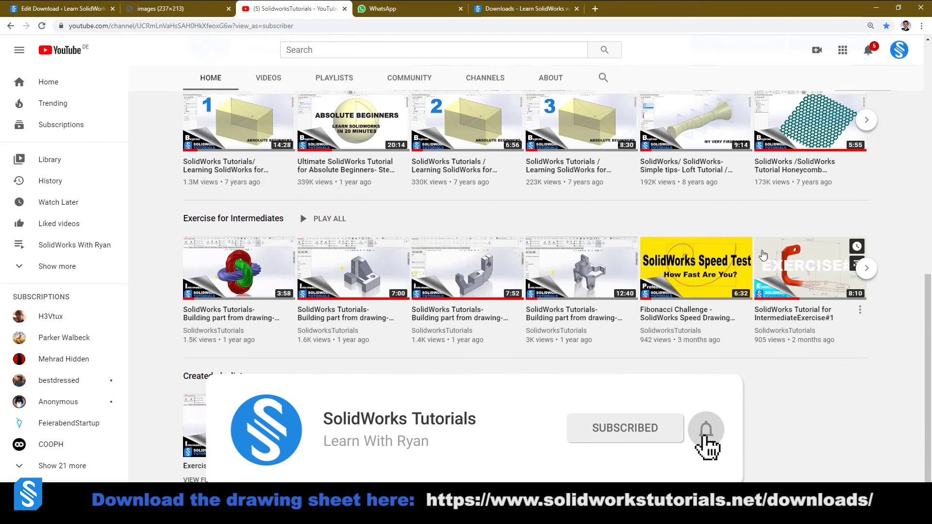
scroll(845, 416, up, 4)
scroll(857, 408, up, 6)
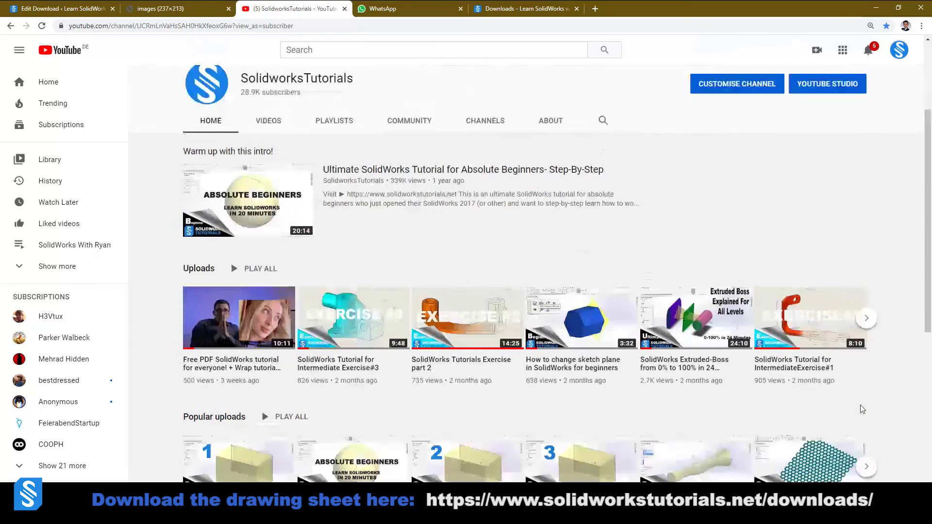
scroll(861, 408, down, 6)
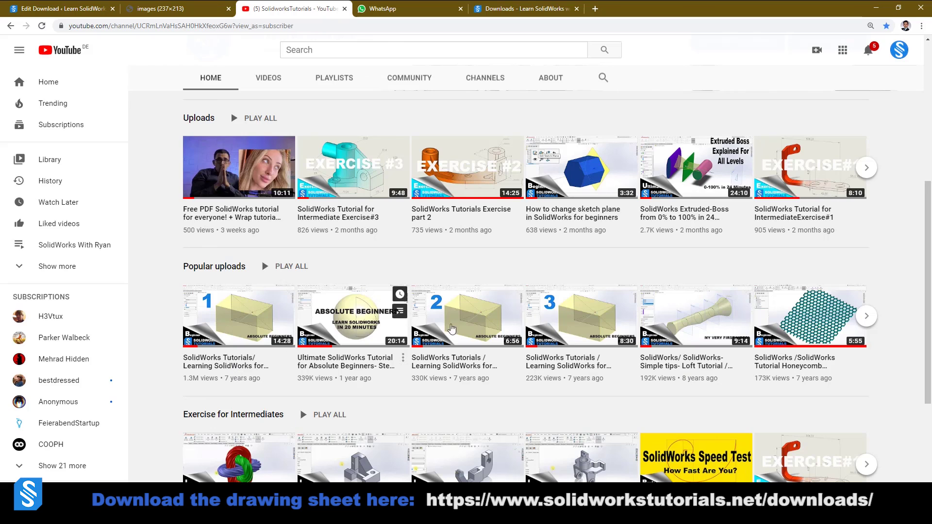
scroll(862, 409, down, 4)
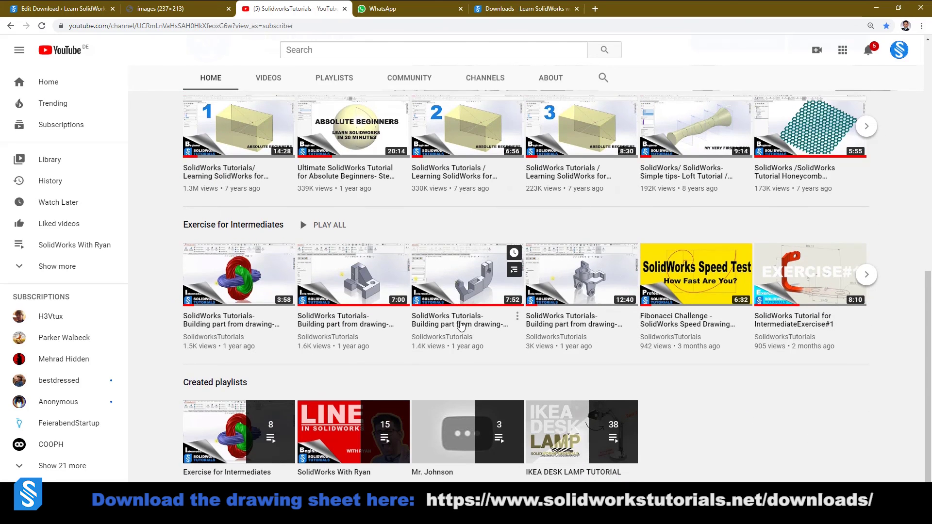
scroll(757, 330, up, 8)
scroll(842, 342, up, 2)
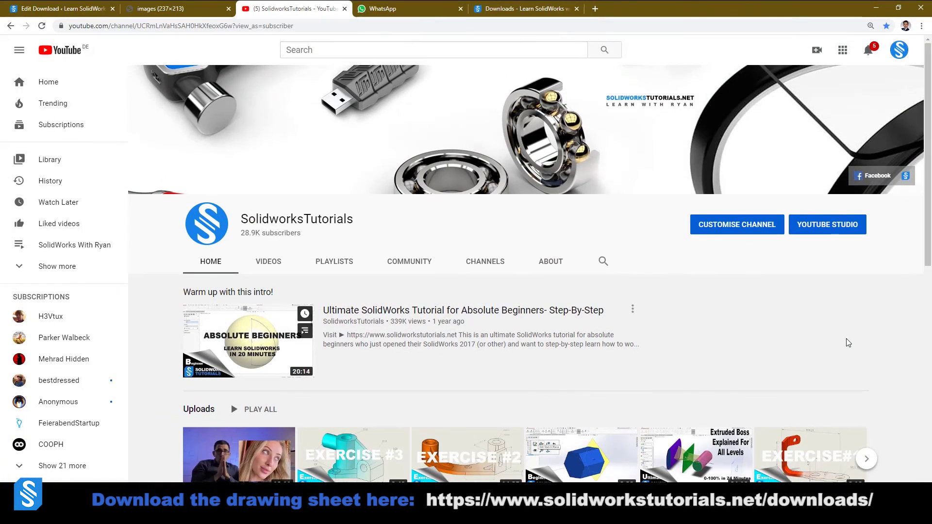
scroll(748, 339, down, 5)
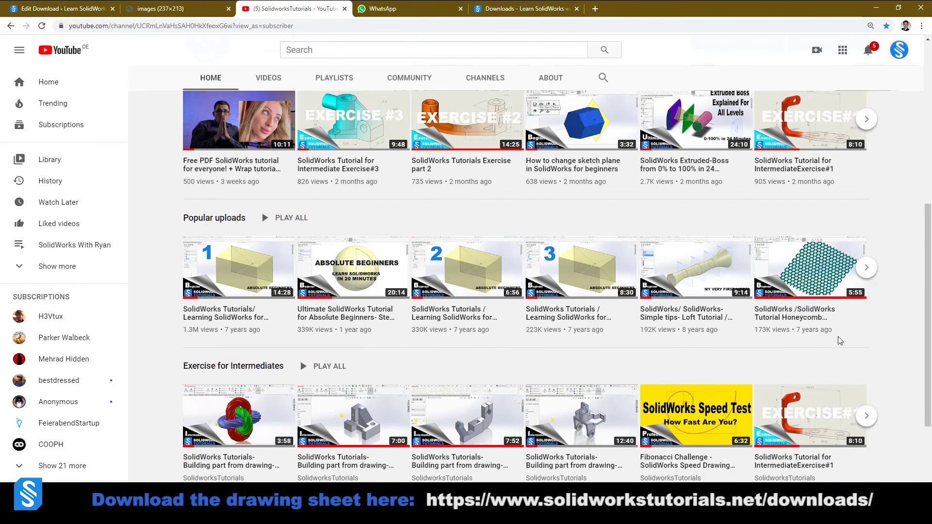